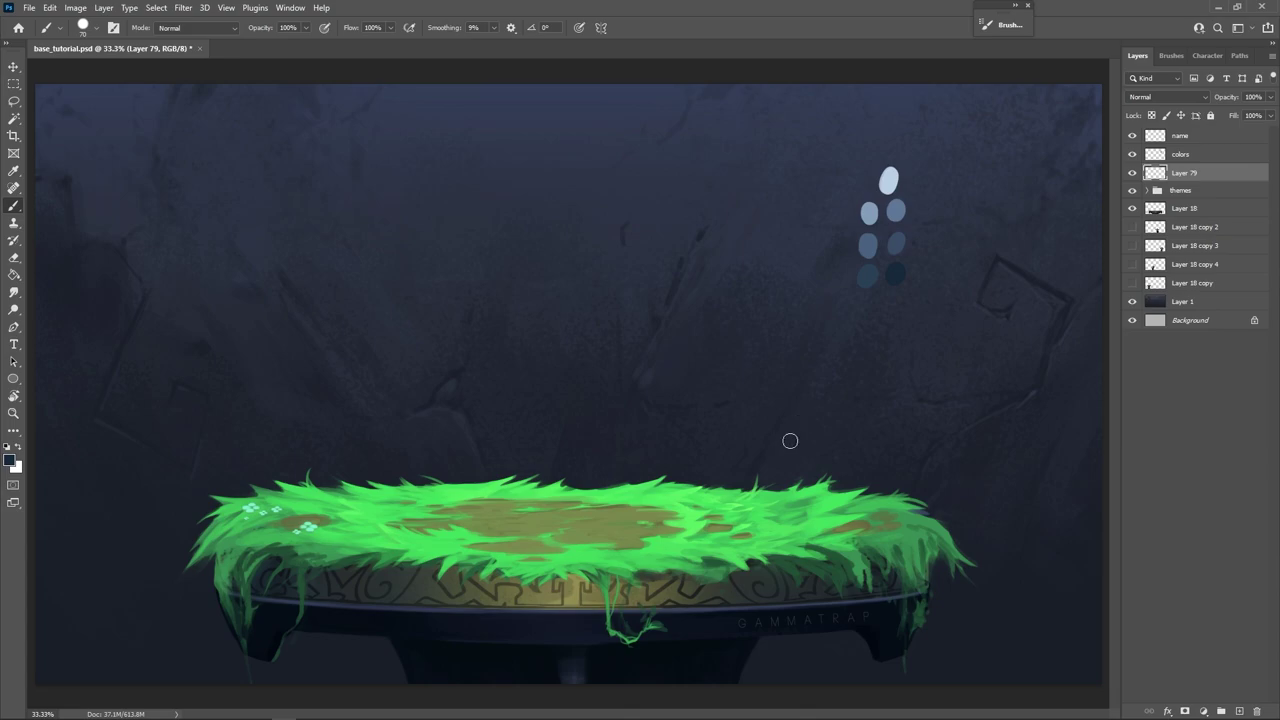
key("l")
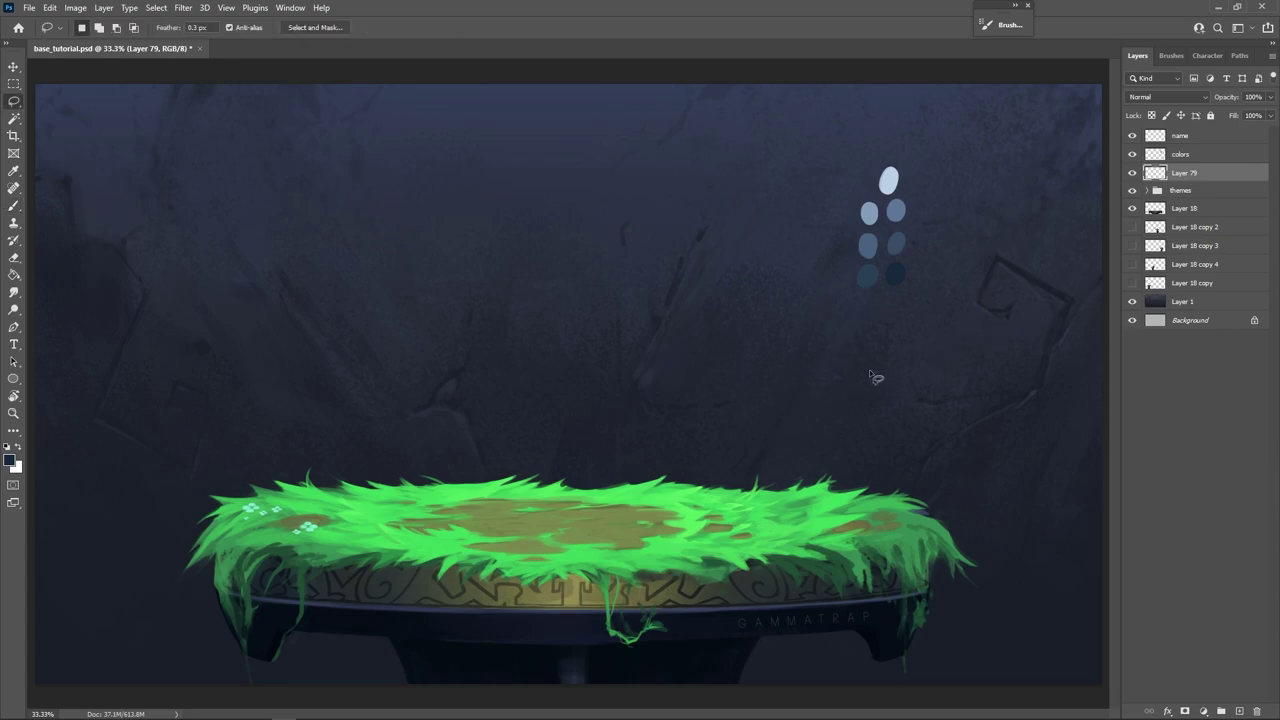
key("b")
left_click(9, 459)
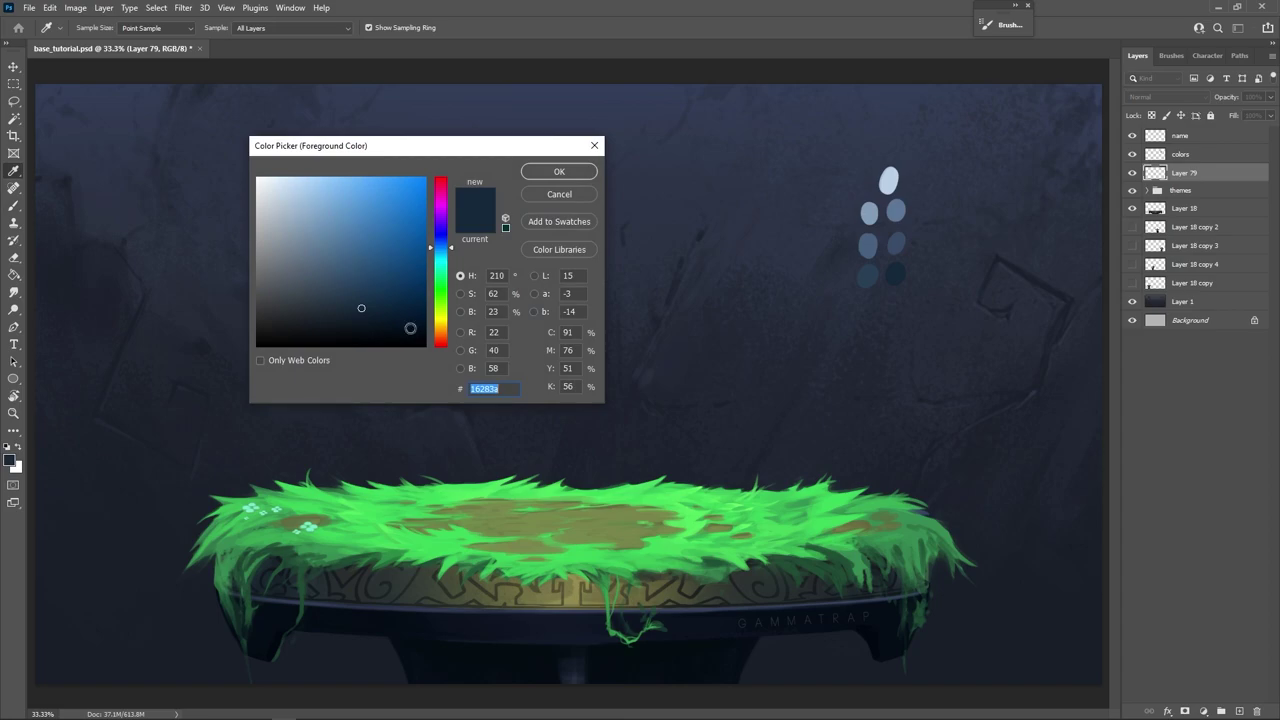
key("Return")
right_click(536, 341)
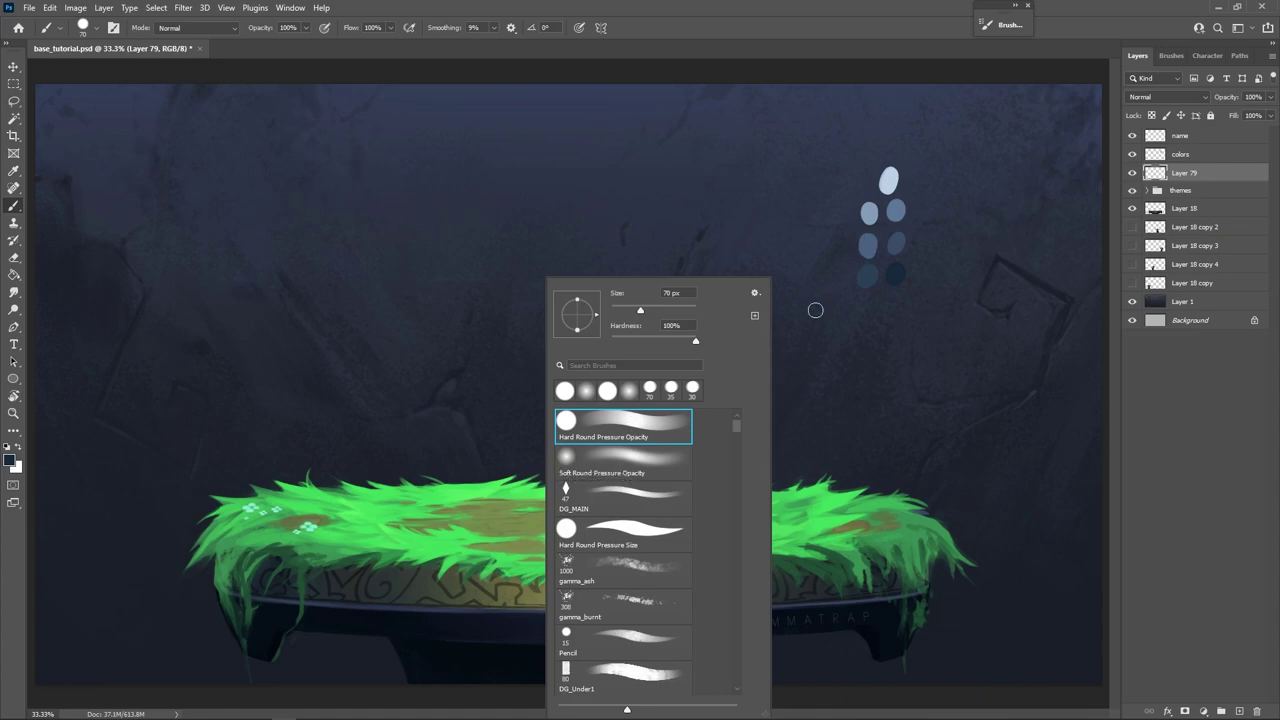
left_click(684, 64)
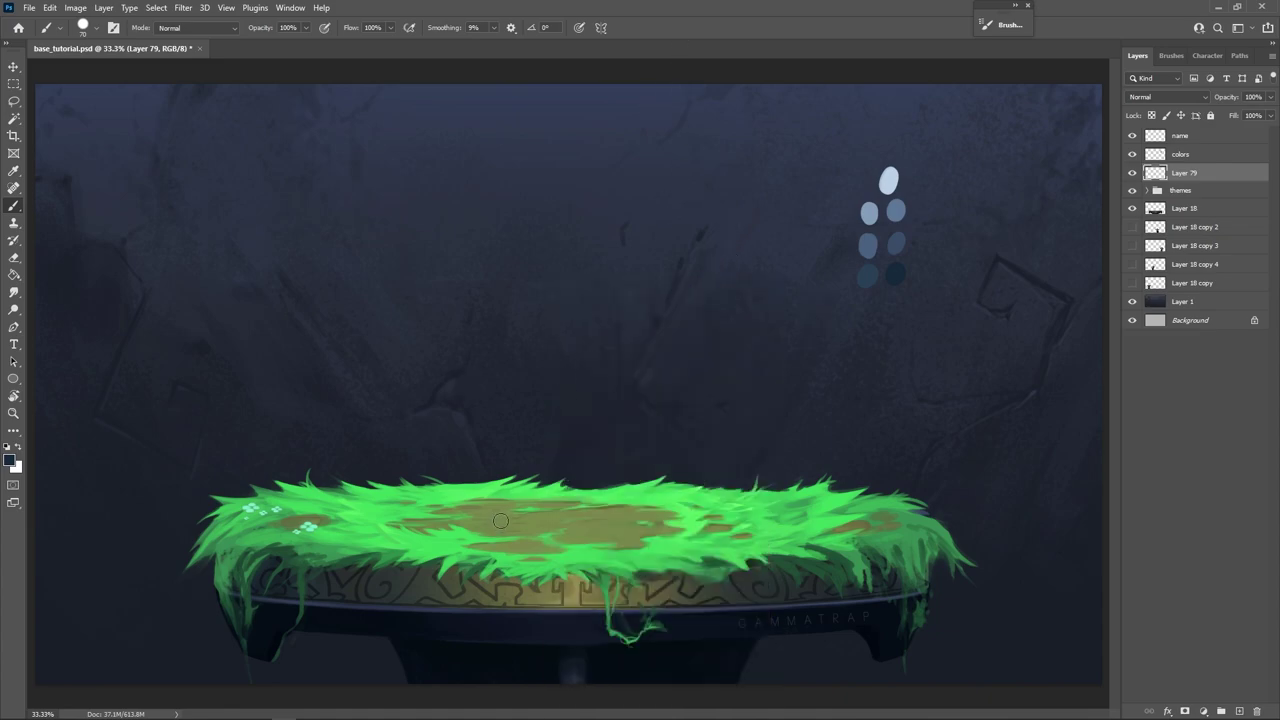
Outline the silhouette of a large block standing on the grass with the Polygonal Lasso tool.
key("l")
right_click(14, 101)
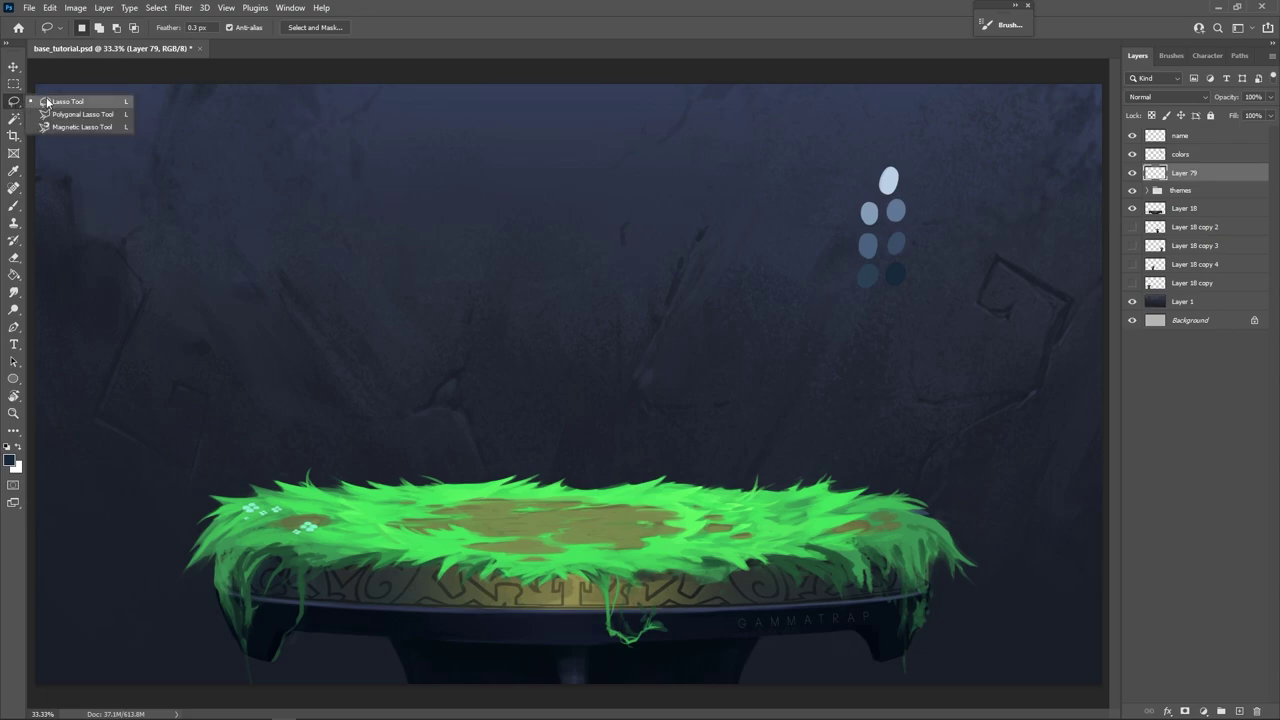
left_click(62, 111)
right_click(14, 101)
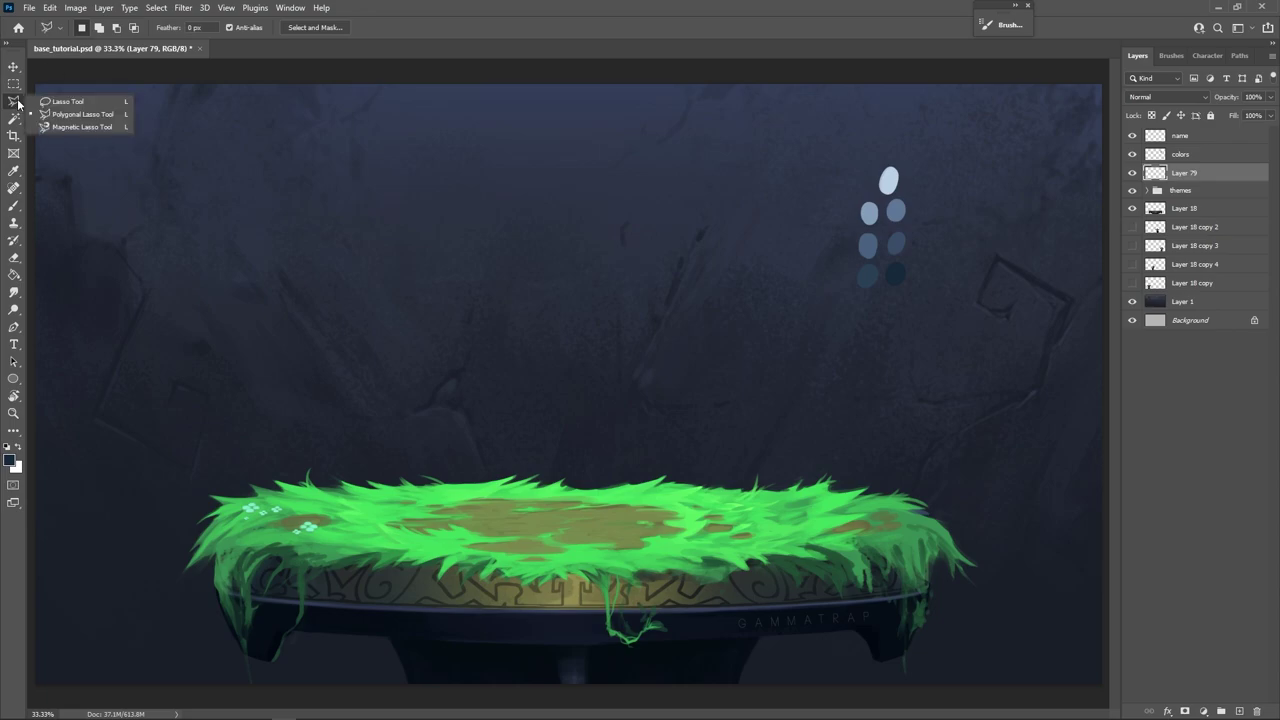
left_click(101, 121)
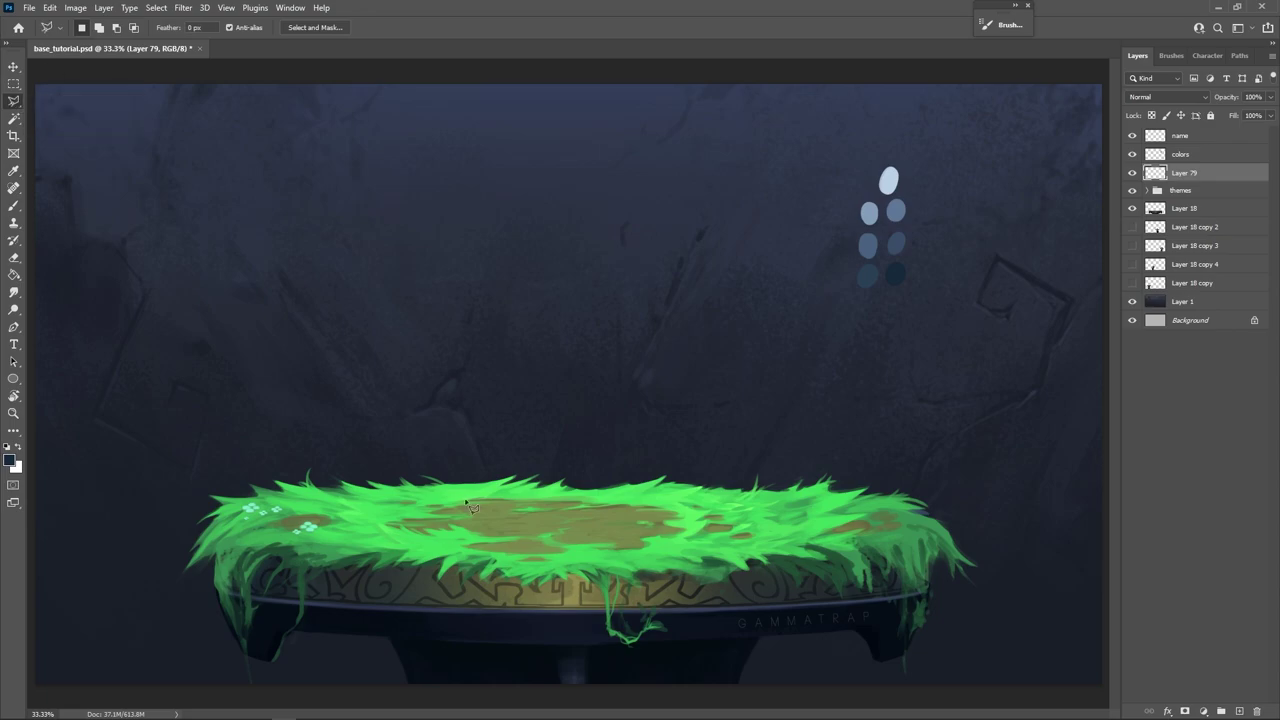
left_click(382, 501)
left_click(438, 268)
left_click(735, 287)
left_click(736, 516)
double_click(685, 529)
Fill the block selection with the medium blue palette colour using a 500 px brush, and deselect.
key("b")
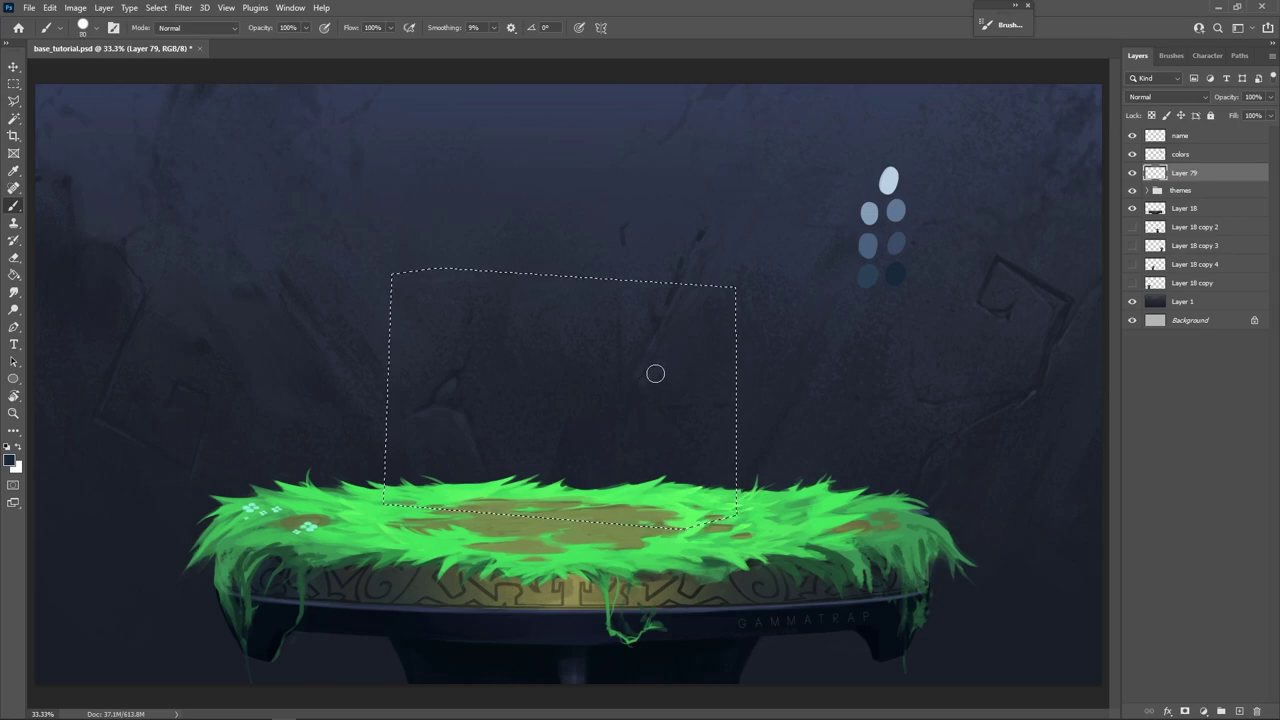
key("]")
key("]")
key("]")
key("]")
key("]")
key("]")
key("]")
key("]")
key("]")
key("]")
key("]")
key("]")
key("]")
key("]")
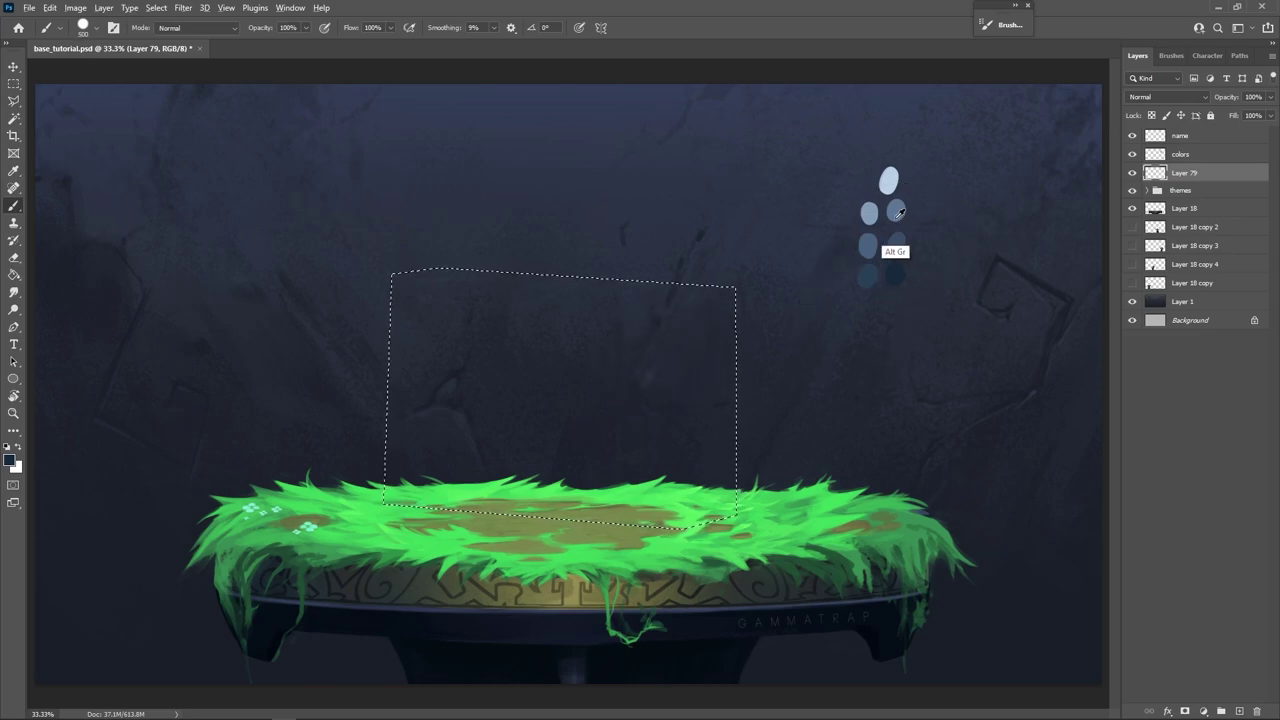
left_click(869, 243, "alt")
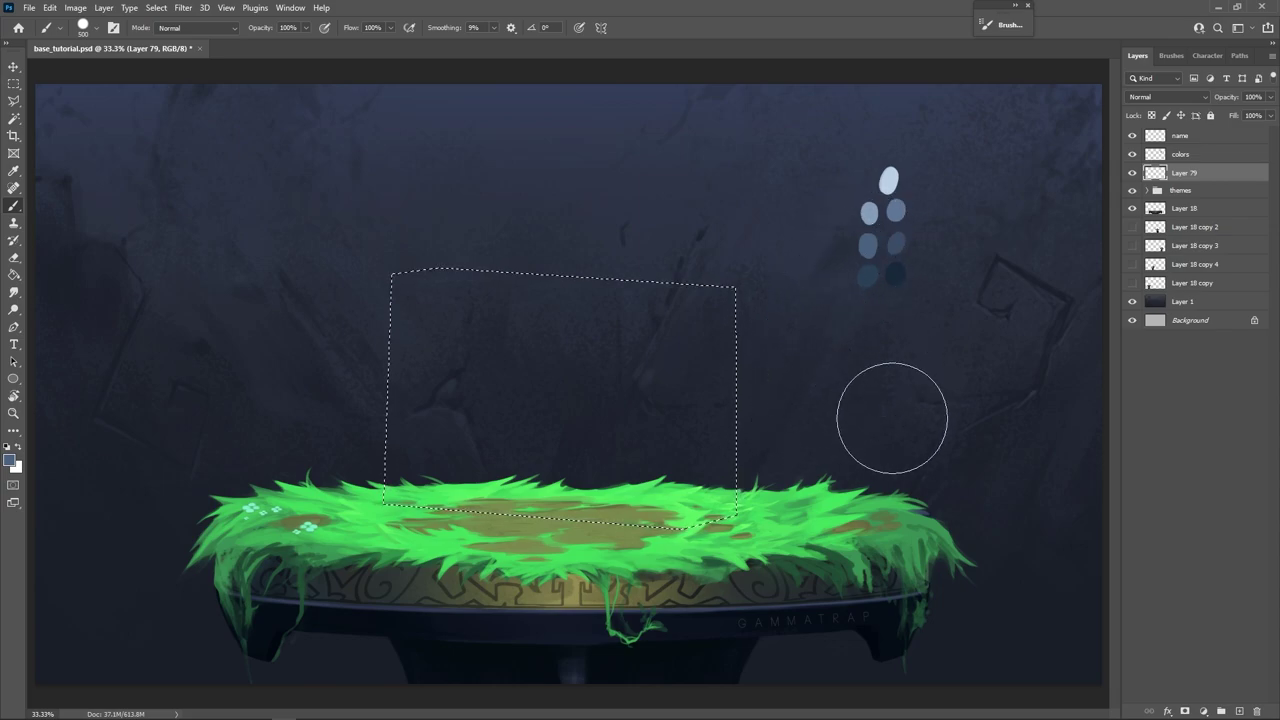
mouse_move(883, 429)
left_mouse_down()
mouse_move(653, 472)
mouse_move(439, 570)
mouse_move(375, 544)
mouse_move(326, 499)
mouse_move(328, 426)
left_mouse_up()
key("ctrl+d")
key("m")
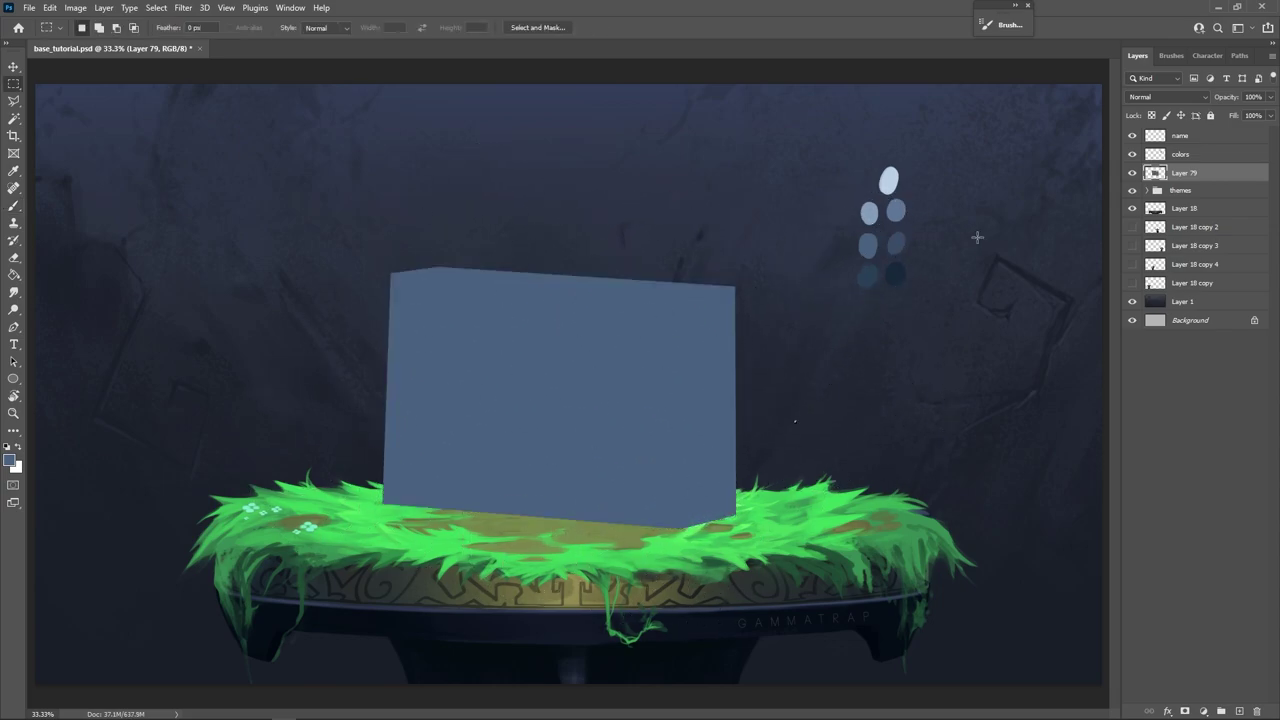
Add a new layer above the block's base shape and clip it to that layer.
left_click(1239, 710)
right_click(1190, 174)
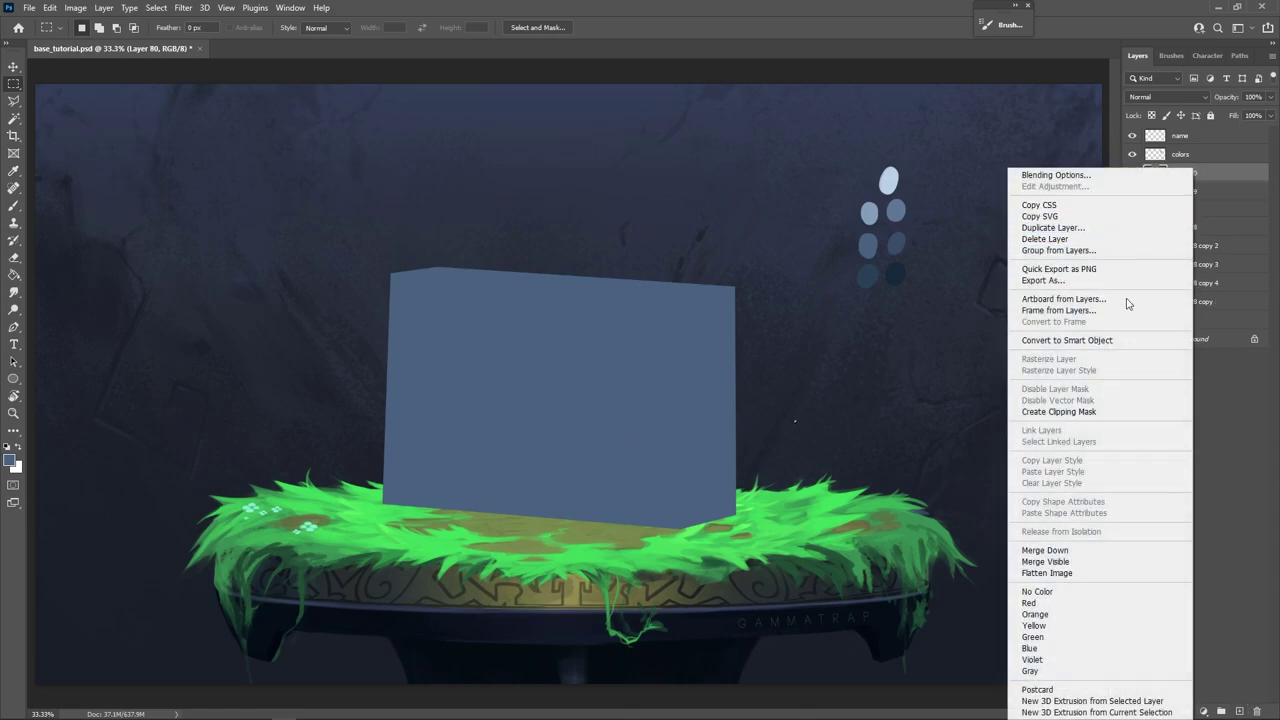
left_click(1096, 411)
Select the block's narrow right side face with the Polygonal Lasso, paint it with the dark teal palette colour, and deselect.
key("l")
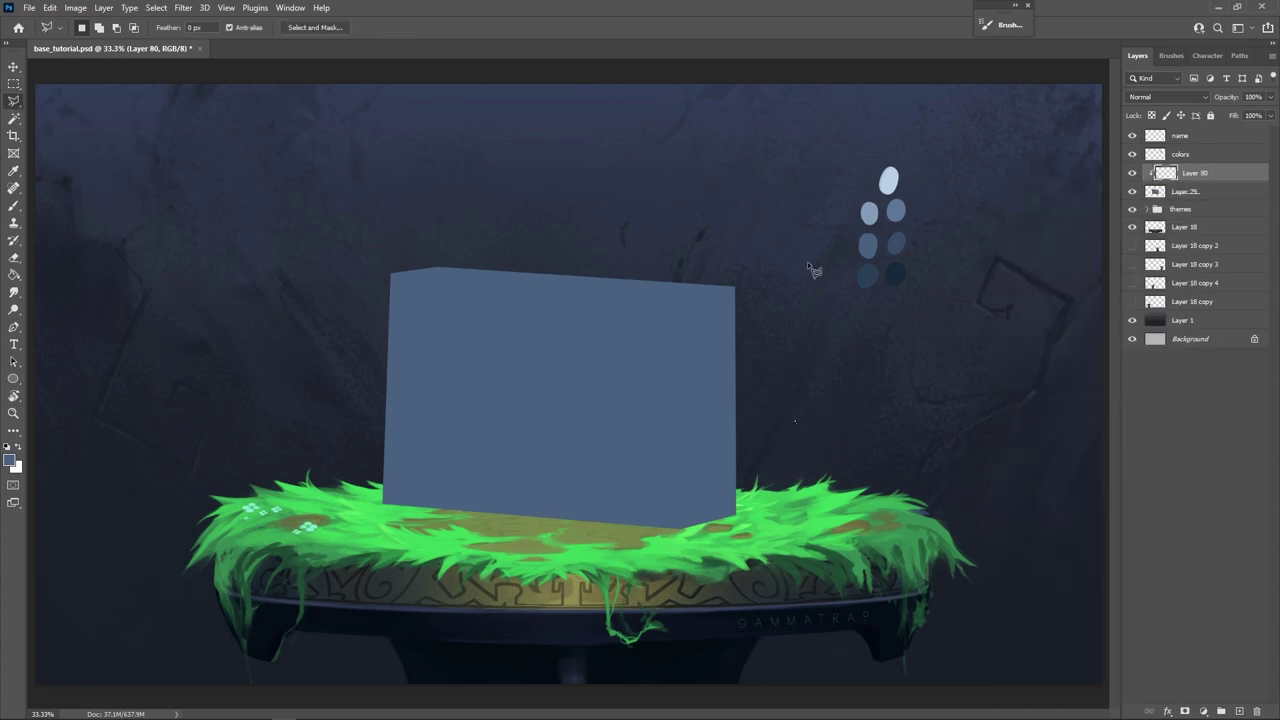
left_click(737, 287)
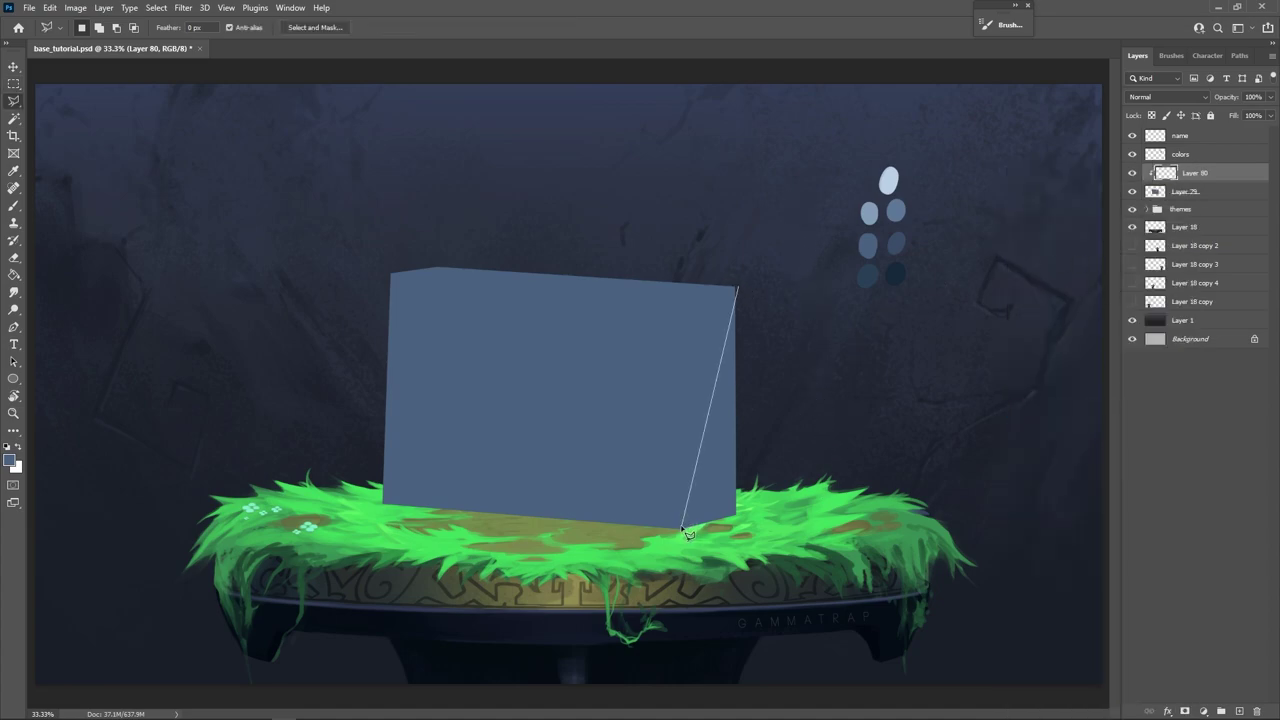
left_click(674, 297)
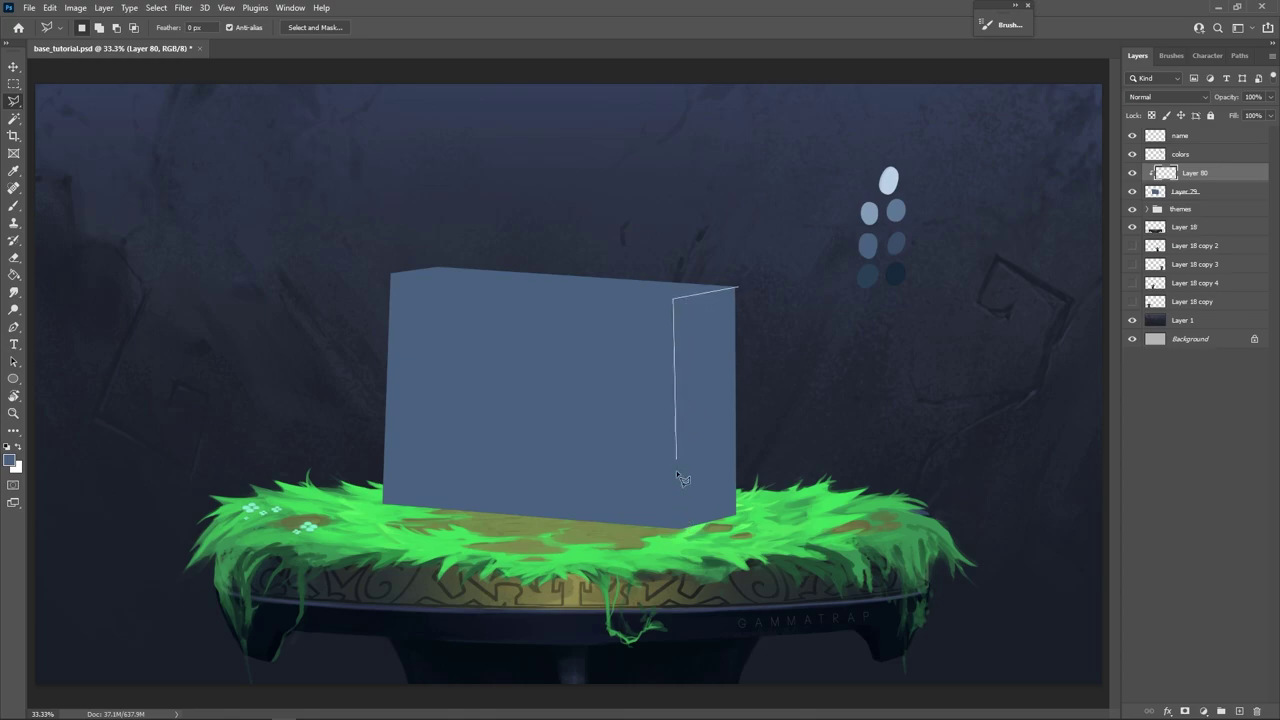
left_click(680, 531)
left_click(748, 518)
left_click(739, 286)
key("b")
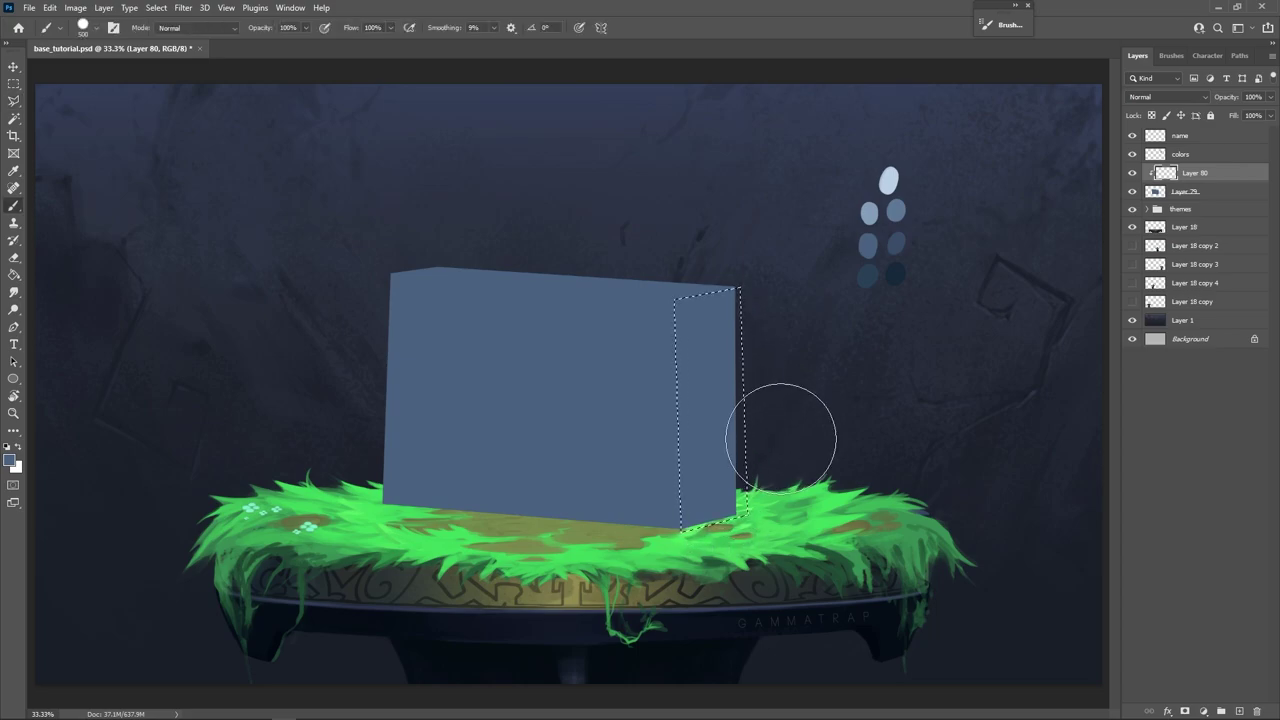
left_click(870, 275, "alt")
mouse_move(794, 359)
left_mouse_down()
mouse_move(731, 314)
mouse_move(709, 586)
mouse_move(748, 515)
left_mouse_up()
key("ctrl+d")
key("m")
Select the block's top face with the Polygonal Lasso, paint it in a lighter blue from the palette, and deselect.
key("l")
left_click(736, 287)
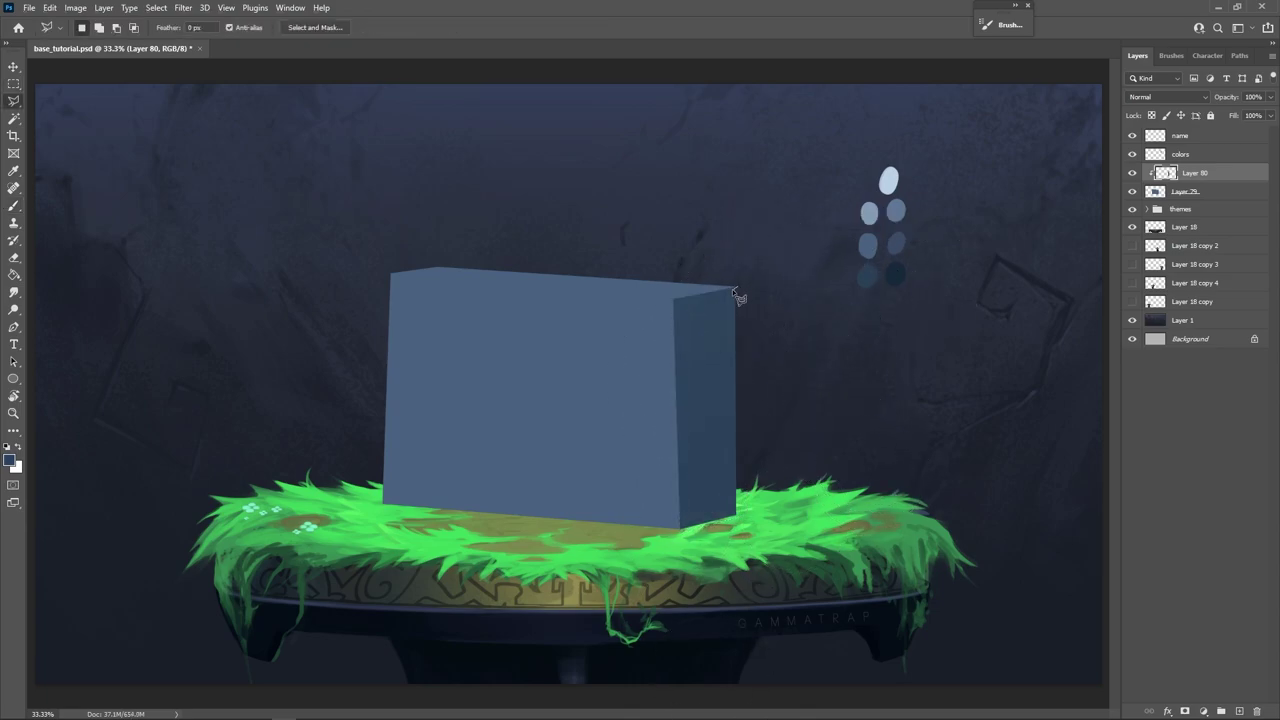
left_click(674, 298)
left_click(364, 270)
left_click(394, 230)
left_click(492, 229)
left_click(770, 282)
key("b")
left_click(870, 240, "alt")
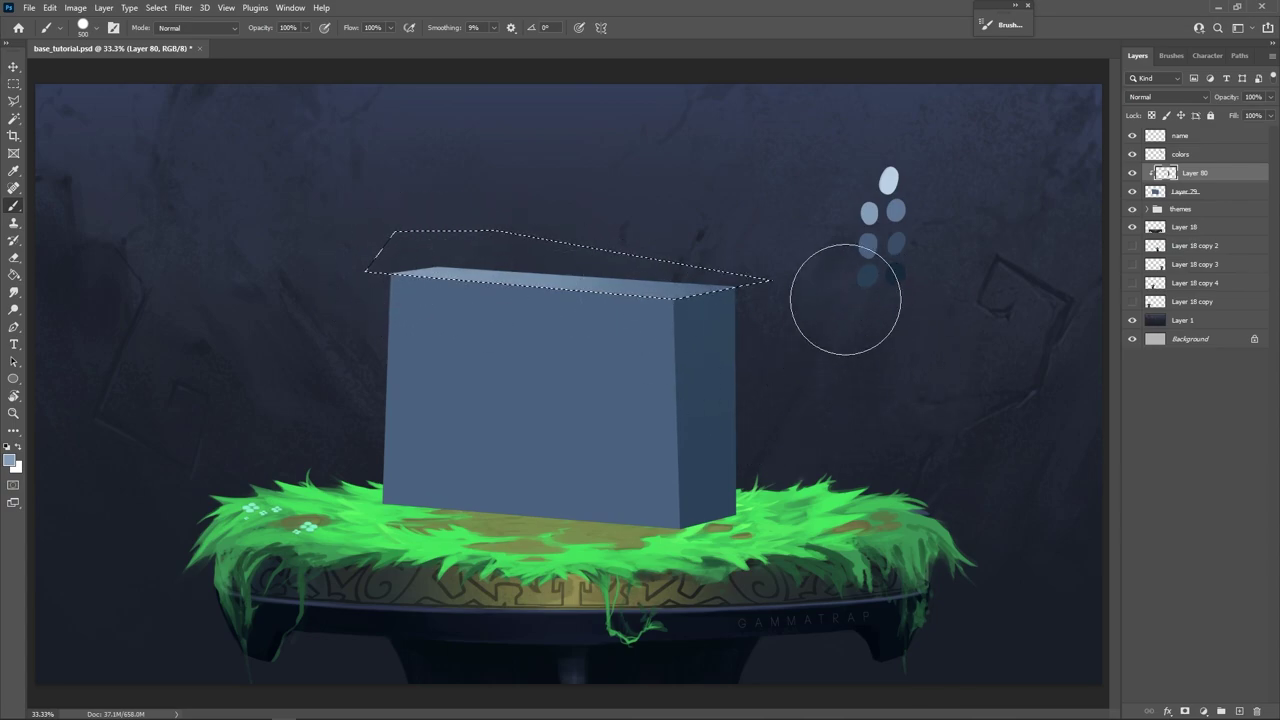
key("m")
key("ctrl+d")
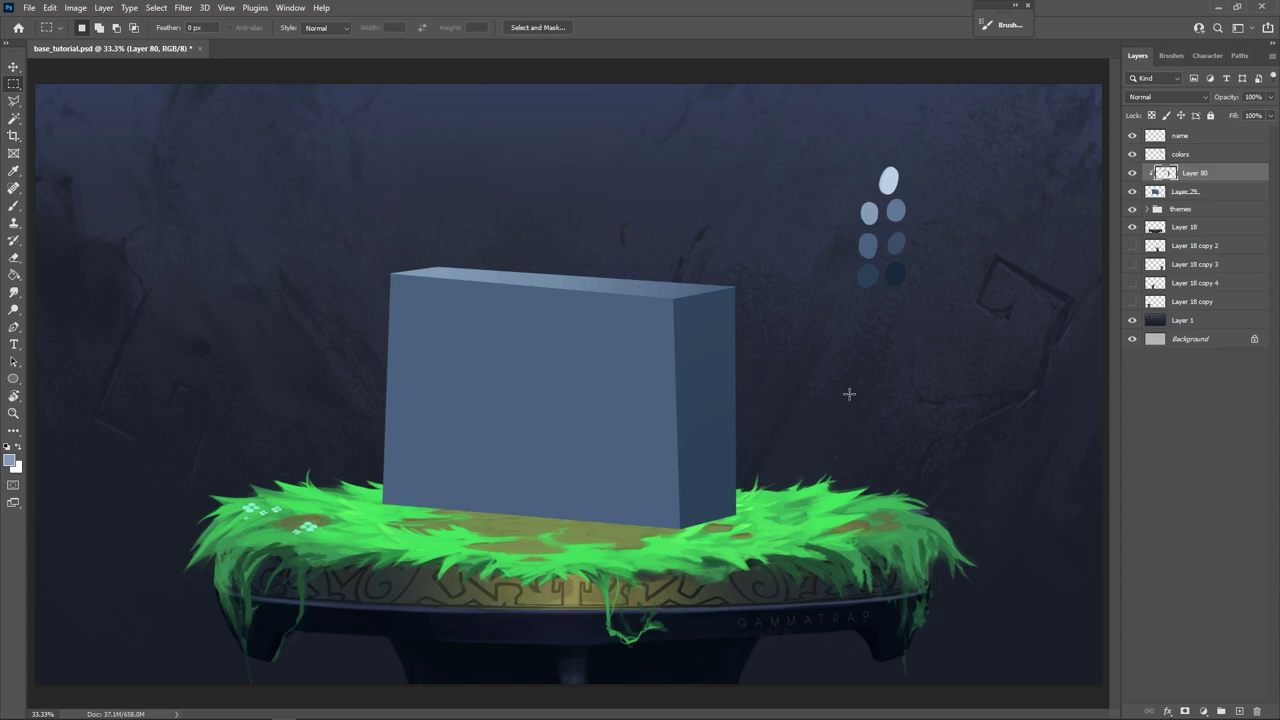
Return to the Brush tool and reduce its size to 45 px.
key("b")
key("bracketleft")
key("bracketleft")
key("bracketleft")
key("bracketleft")
key("bracketleft")
key("bracketleft")
key("bracketleft")
key("bracketleft")
key("bracketleft")
key("bracketleft")
key("bracketleft")
key("bracketleft")
key("bracketleft")
key("bracketleft")
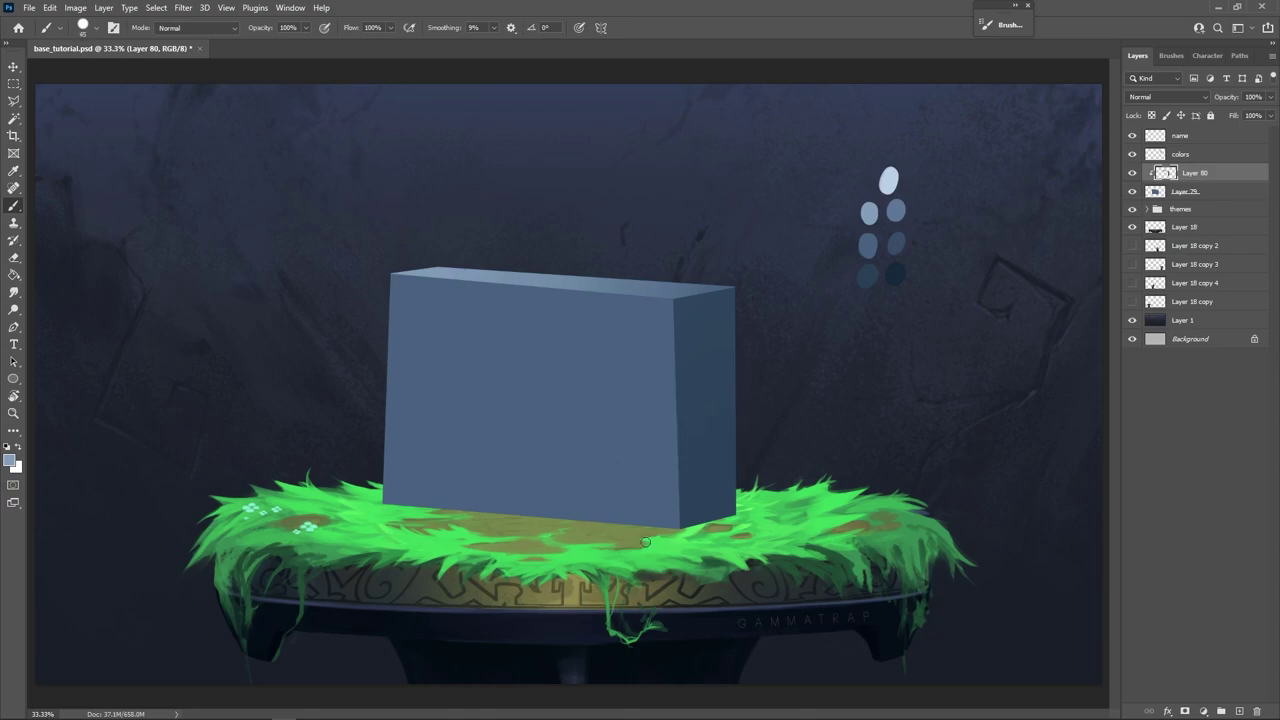
Add a layer mask to Layer 79, which holds the block's base shape.
left_click(1208, 194)
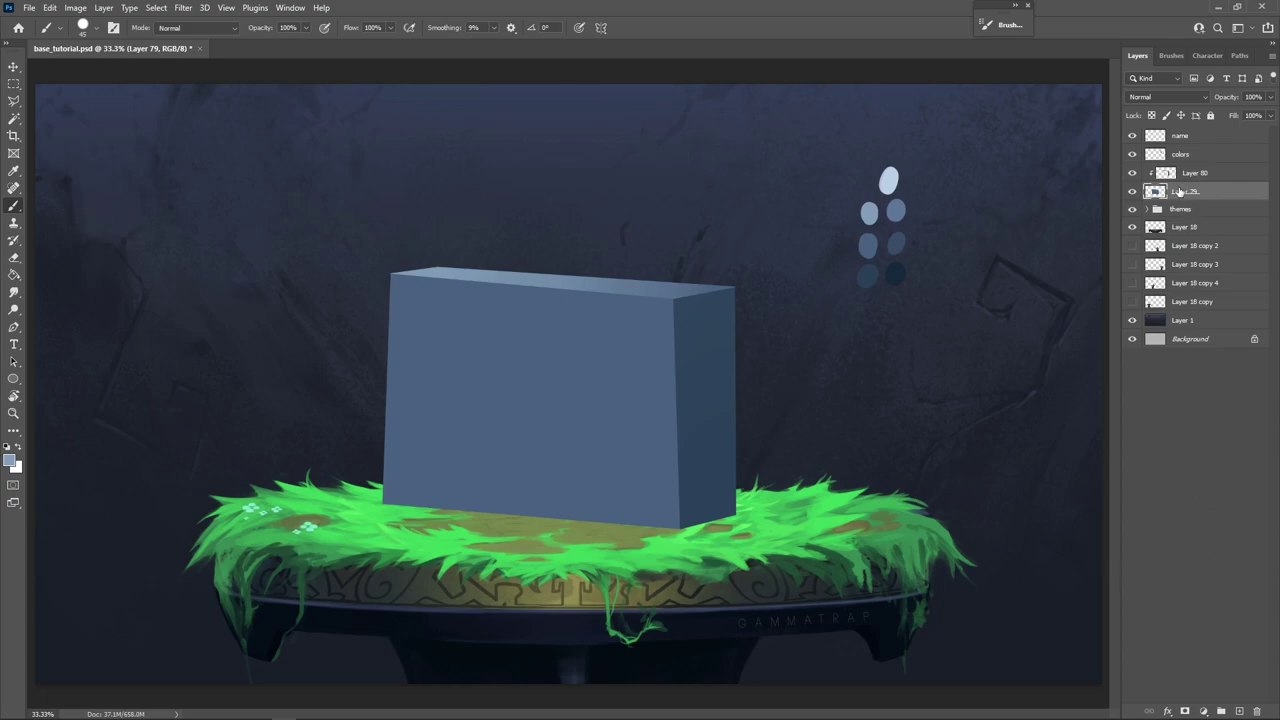
left_click(1133, 193)
left_click(1133, 193)
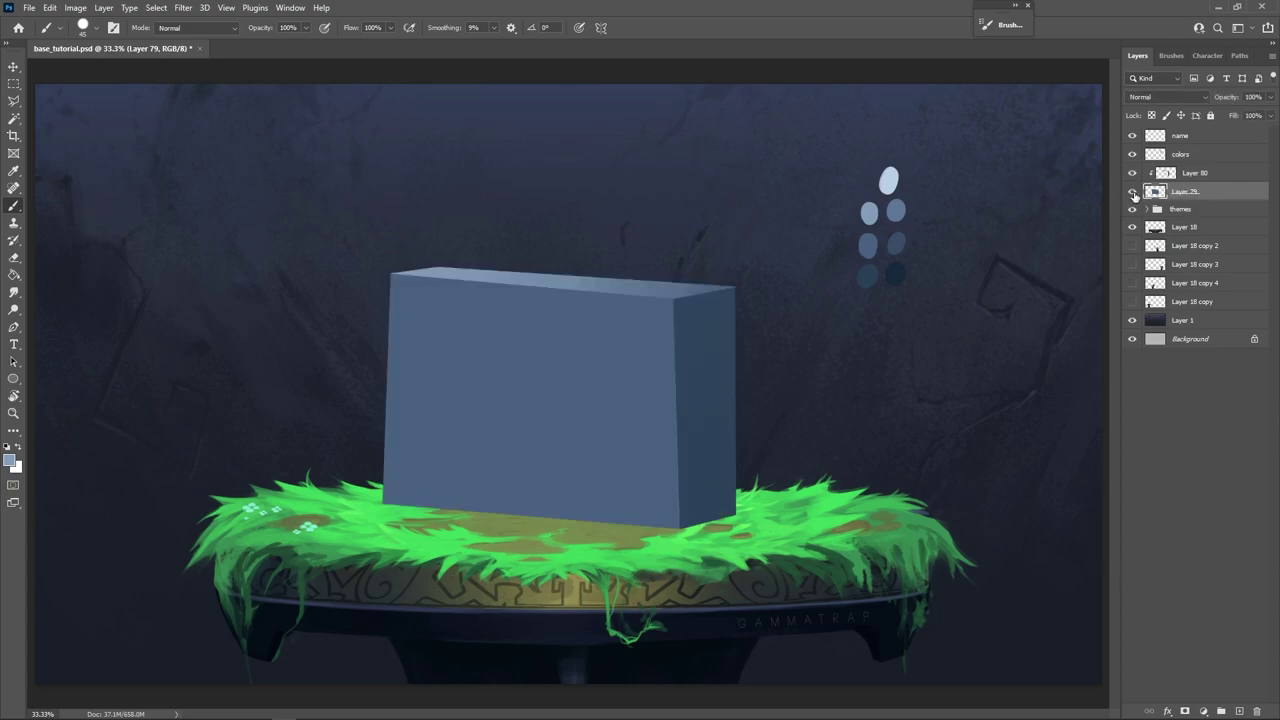
left_click(1185, 712)
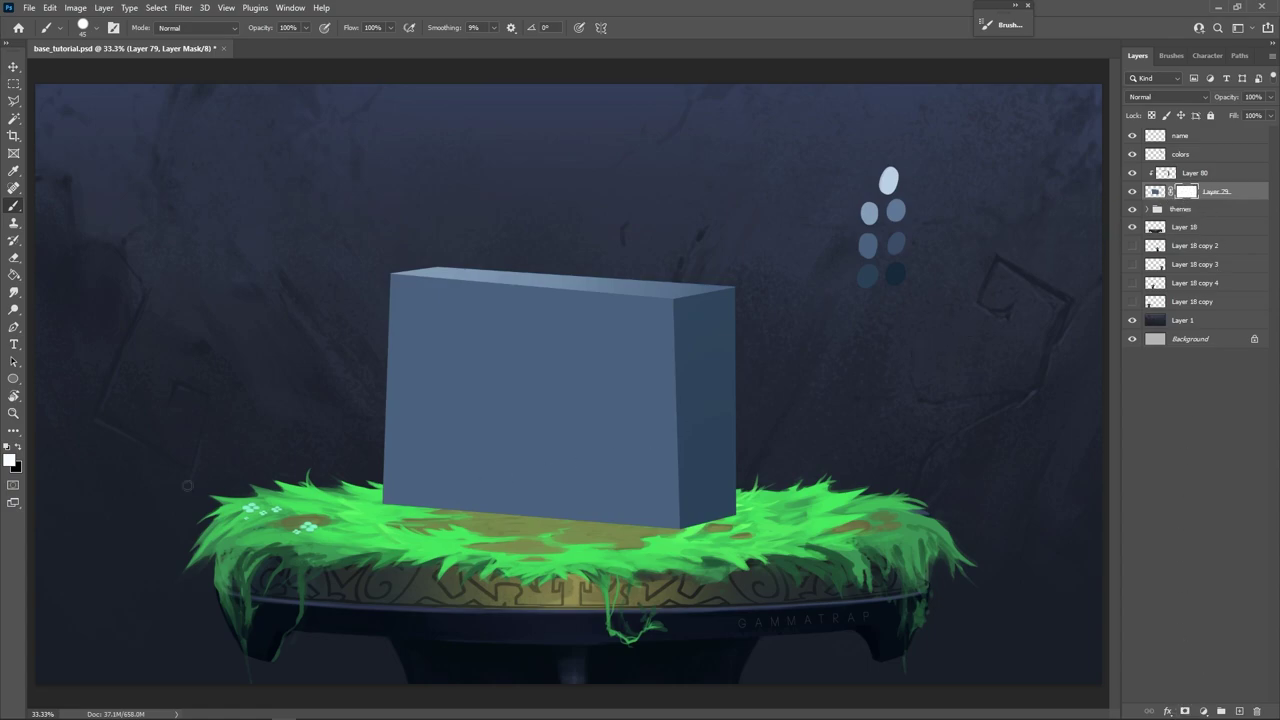
Paint black on the mask with a small hard brush to make the block's outer left and right edges uneven.
key("x")
right_click(781, 335)
left_click(819, 427)
left_click(771, 184)
left_click_drag(387, 271, 383, 342)
left_click_drag(734, 290, 741, 409)
key("bracketleft")
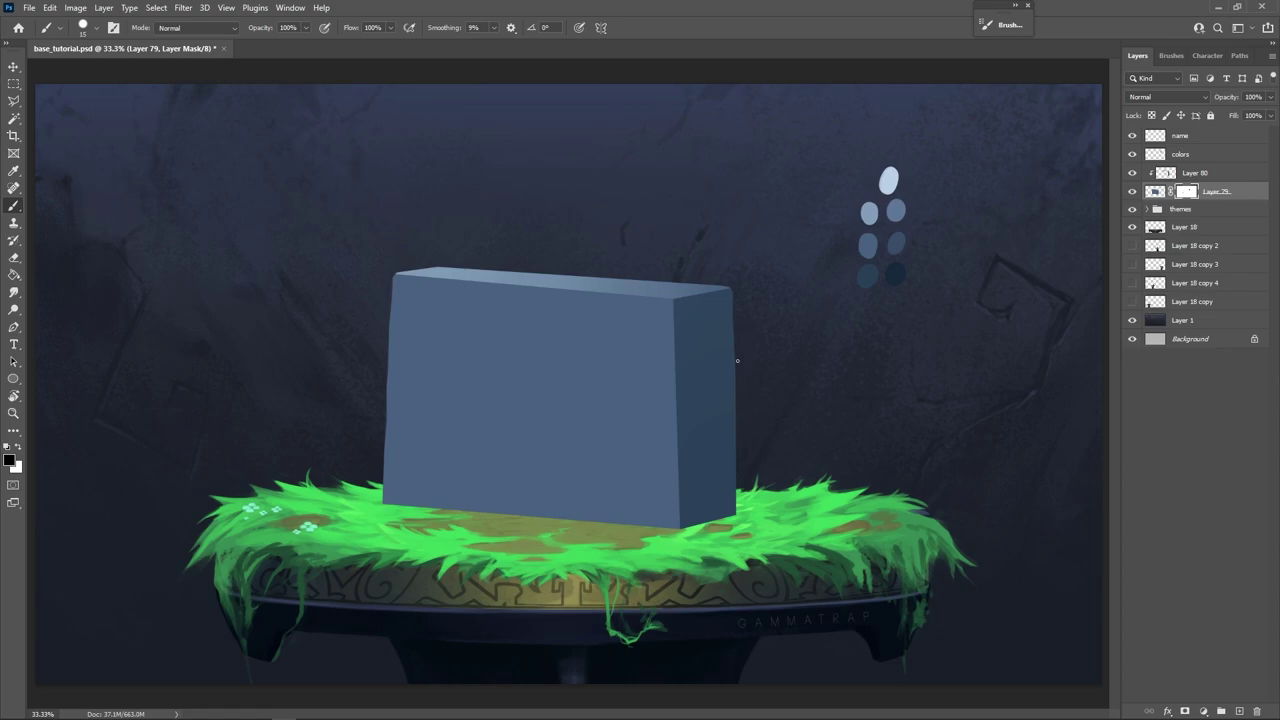
Chip small notches into the block's upper back edge on the mask, and reselect the clipped Layer 80.
key("bracketright")
left_click_drag(571, 268, 510, 268)
key("ctrl+z")
left_click_drag(471, 268, 521, 270)
left_click_drag(617, 279, 585, 275)
key("alt+bracketright")
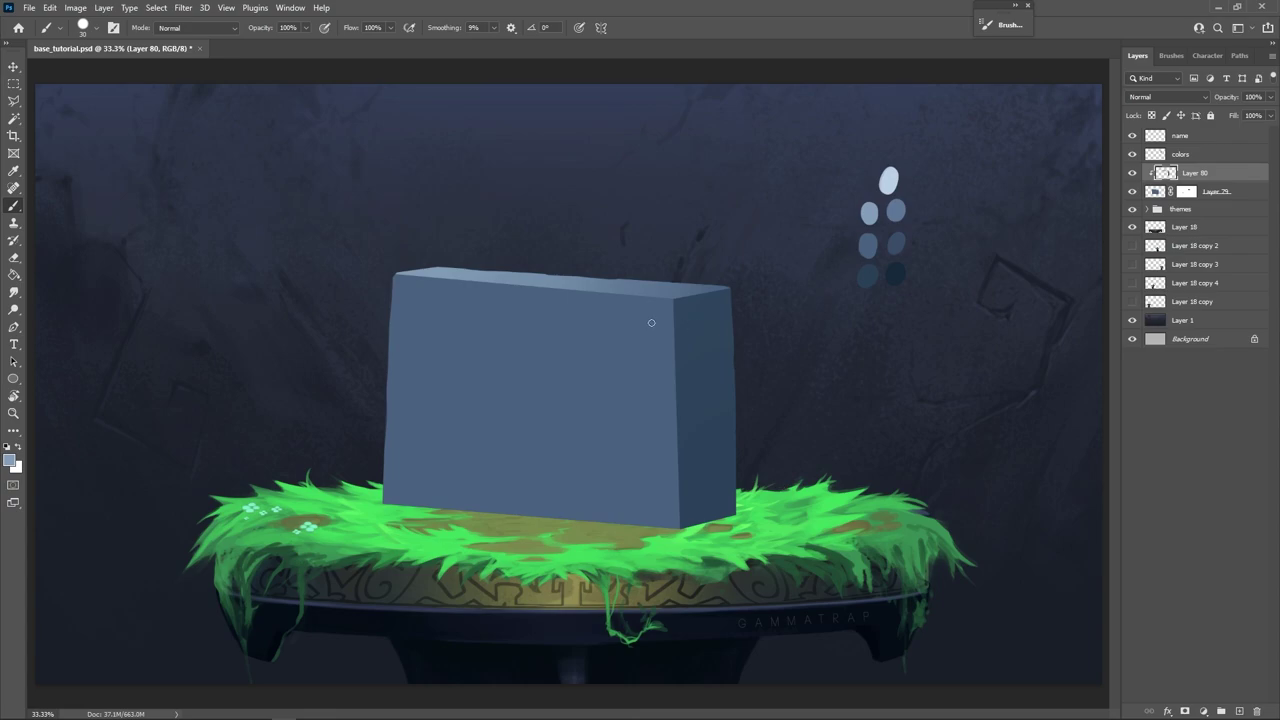
left_click(691, 389, "alt")
key("[")
mouse_move(652, 383)
left_mouse_down()
mouse_move(568, 351)
mouse_move(546, 406)
mouse_move(576, 404)
left_mouse_up()
key("ctrl+z")
mouse_move(676, 380)
left_mouse_down()
mouse_move(518, 318)
mouse_move(492, 413)
mouse_move(545, 417)
mouse_move(566, 402)
mouse_move(536, 372)
left_mouse_up()
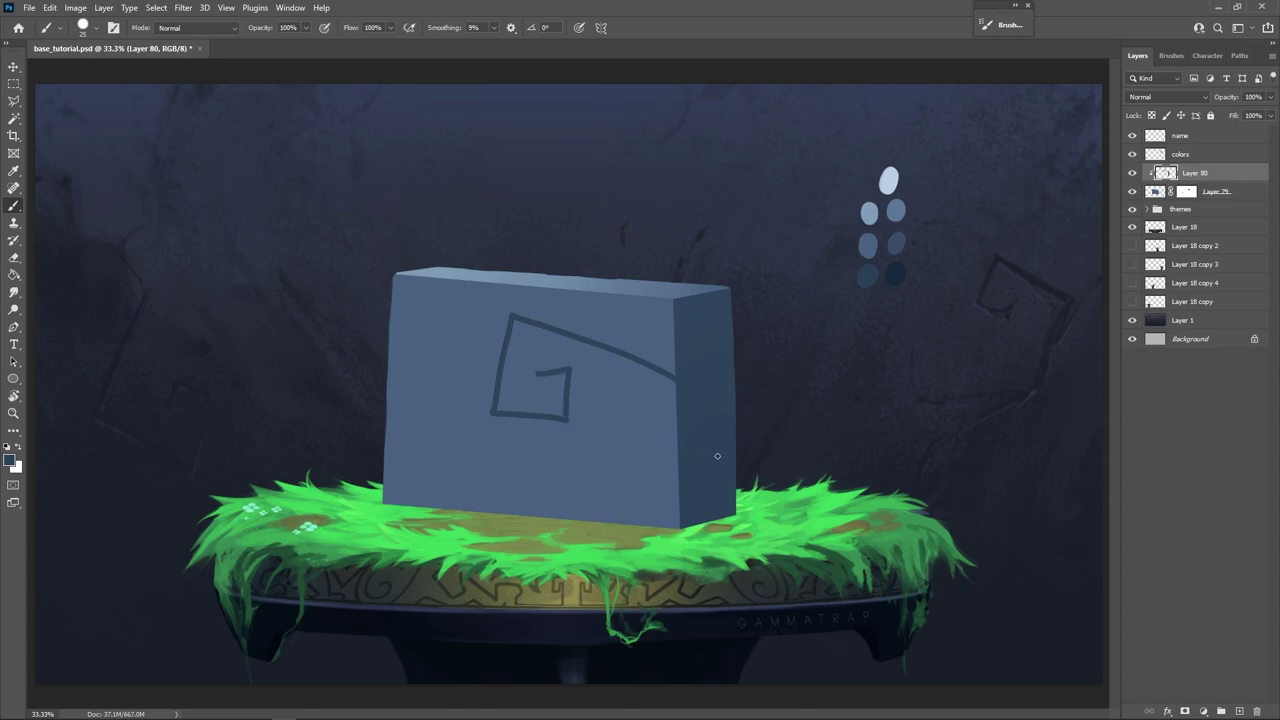
key("ctrl+z")
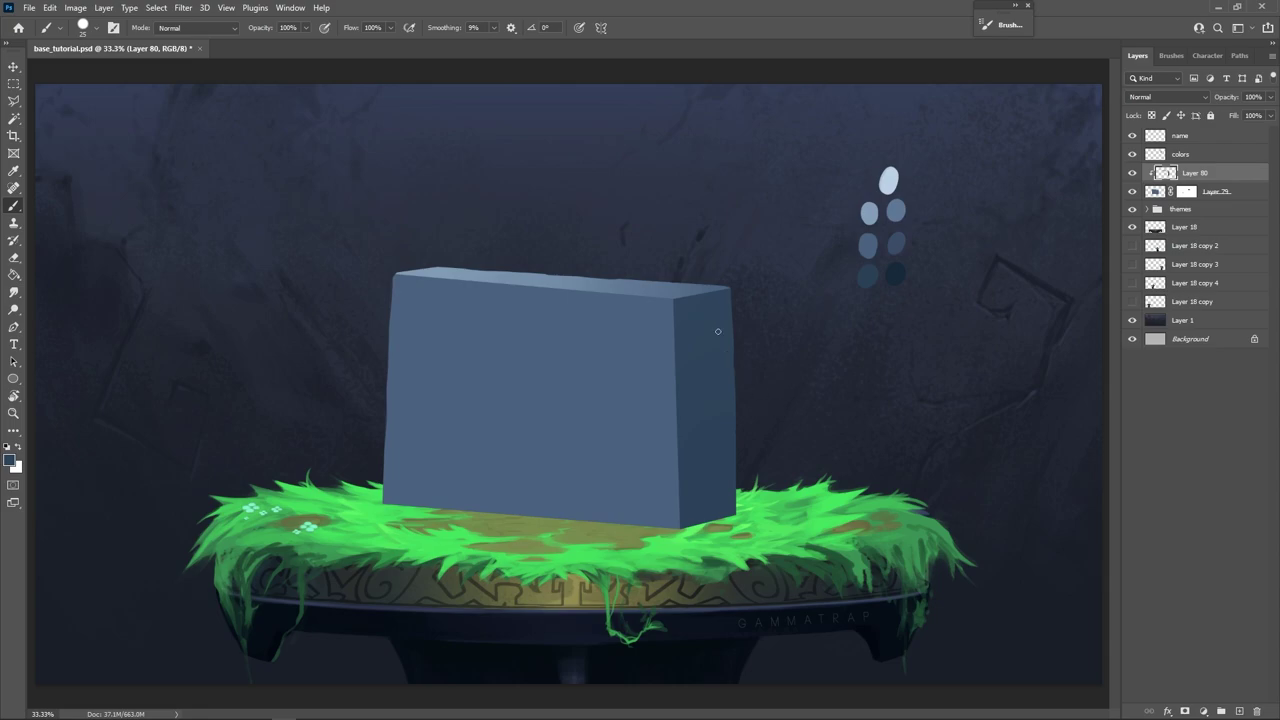
Roughen the vertical corner between the block's front and right faces with small chips in colours sampled from both faces.
left_click(674, 380, "alt")
left_click(683, 377, "alt")
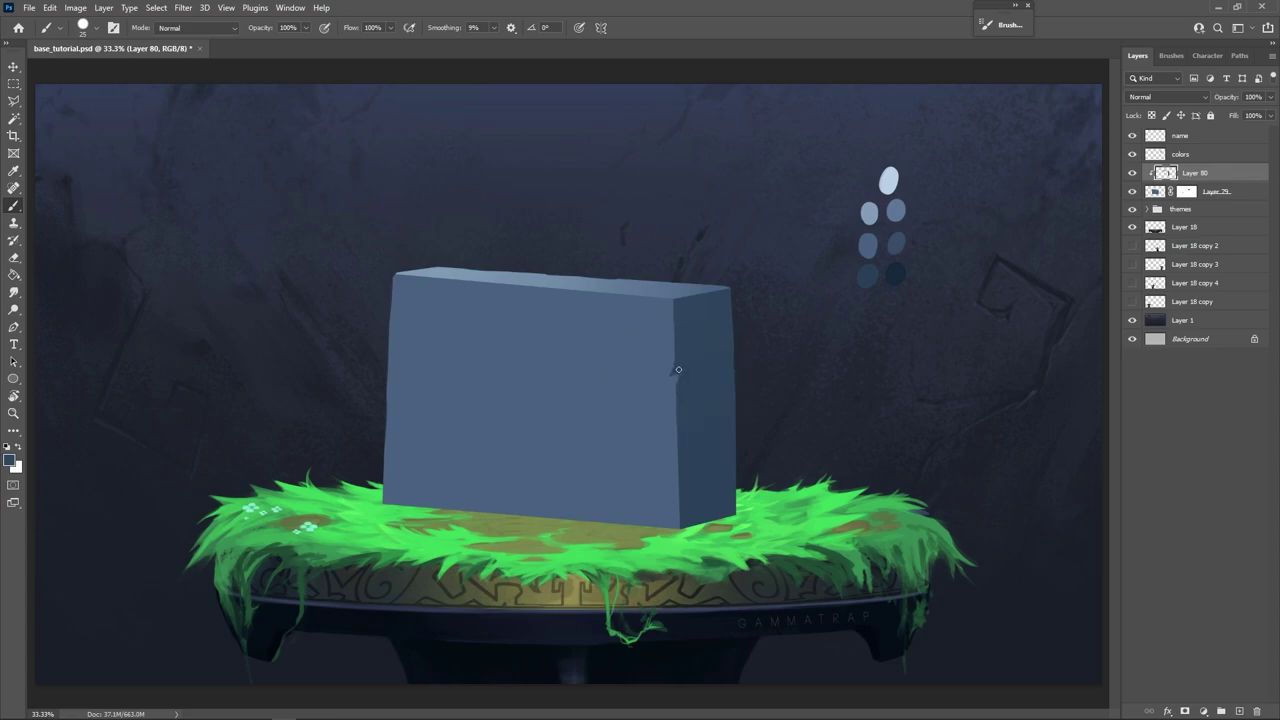
left_click(678, 503, "alt")
left_click_drag(678, 502, 681, 508)
left_click(685, 511, "alt")
Paint a small crack on the front top edge near the right corner using sampled block colours.
left_click(614, 296, "alt")
key("bracketleft")
left_click(689, 327, "alt")
left_click(619, 302, "alt")
left_click(391, 445, "alt")
key("bracketright")
key("bracketright")
key("bracketright")
mouse_move(485, 387)
left_mouse_down()
mouse_move(521, 397)
mouse_move(557, 374)
left_mouse_up()
key("ctrl+z")
Sample the dark side colour and paint faint dark patches across the block's front face with a brush of about 100 px.
key("alt")
left_click(709, 405, "alt")
key("bracketright")
key("bracketright")
key("bracketright")
key("bracketright")
key("bracketright")
mouse_move(640, 485)
left_mouse_down()
mouse_move(631, 453)
mouse_move(639, 407)
mouse_move(591, 446)
left_mouse_up()
key("bracketleft")
mouse_move(462, 338)
left_mouse_down()
mouse_move(477, 371)
mouse_move(518, 335)
mouse_move(591, 343)
mouse_move(649, 329)
left_mouse_up()
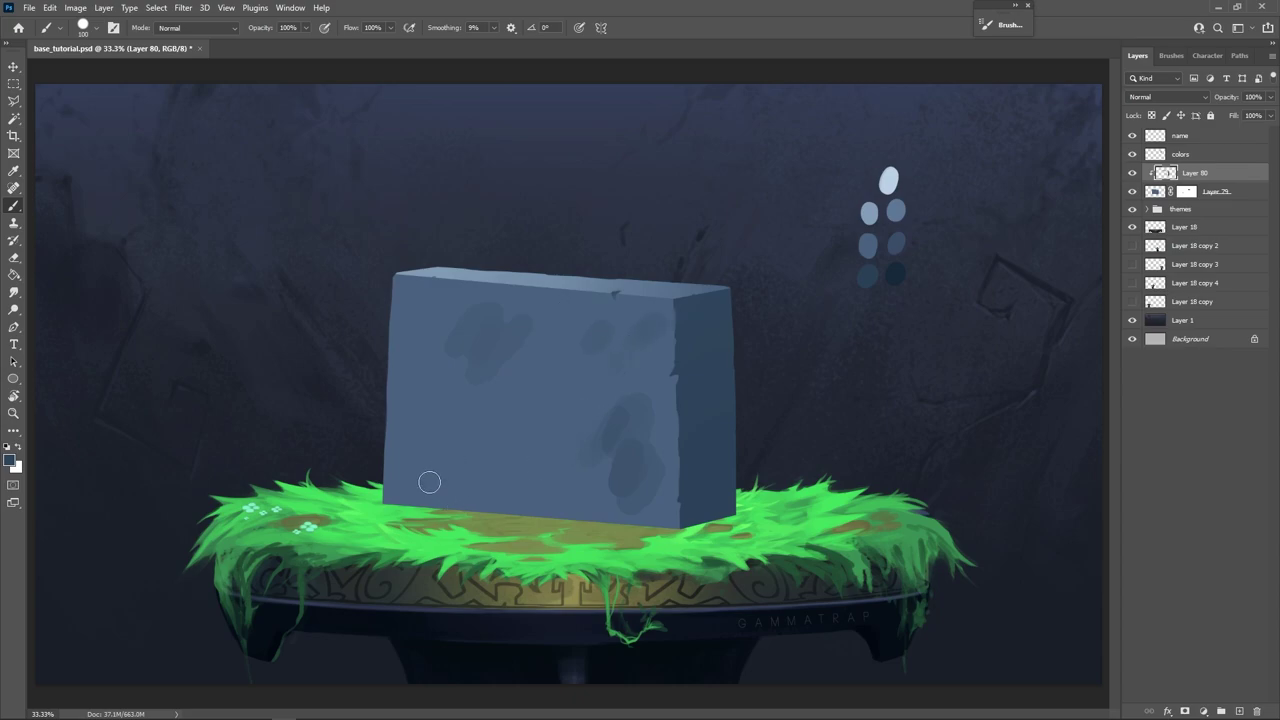
mouse_move(428, 482)
left_mouse_down()
mouse_move(423, 434)
mouse_move(443, 380)
mouse_move(451, 451)
mouse_move(462, 438)
left_mouse_up()
Sample the front face's blue and paint back over the lower-left dark patch with a smaller brush of about 60 px.
key("alt")
left_click(493, 417, "alt")
mouse_move(445, 396)
left_mouse_down()
mouse_move(410, 431)
mouse_move(395, 483)
mouse_move(396, 446)
mouse_move(402, 408)
mouse_move(434, 475)
left_mouse_up()
key("bracketleft")
key("bracketleft")
mouse_move(436, 389)
left_mouse_down()
mouse_move(420, 457)
mouse_move(411, 449)
mouse_move(441, 387)
mouse_move(420, 428)
left_mouse_up()
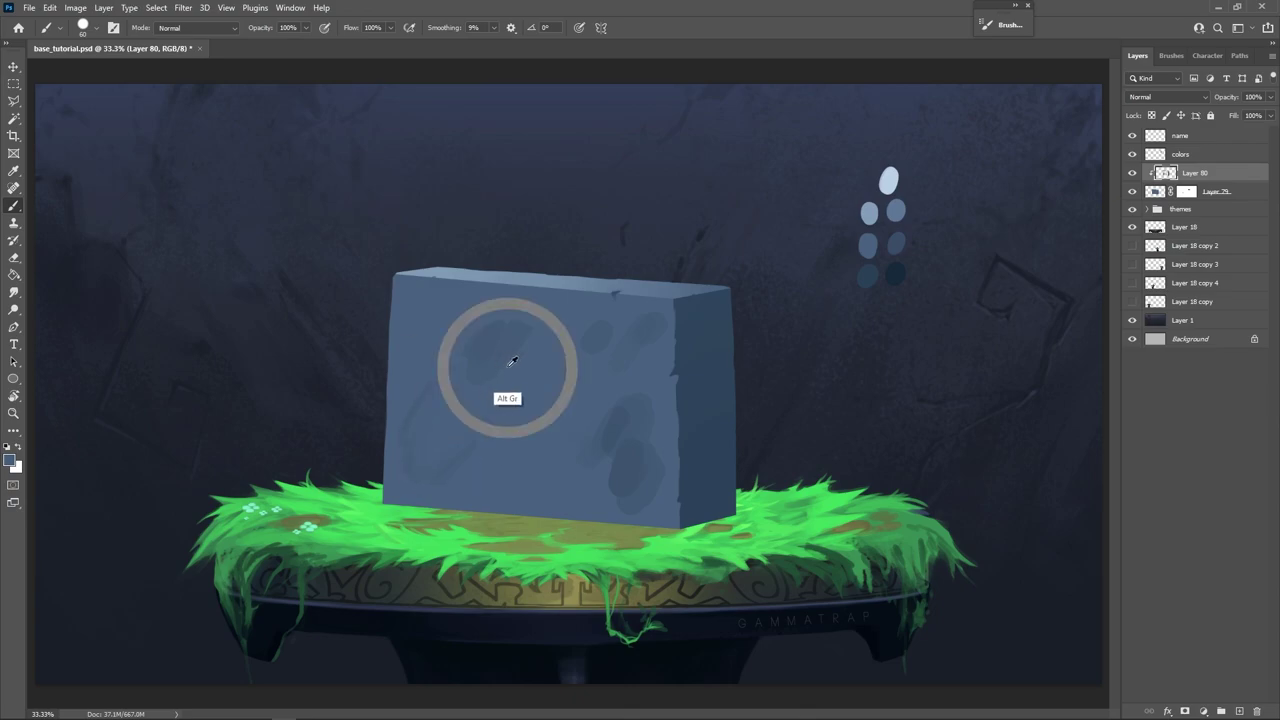
Soften the remaining dark patches on the front face by blending sampled front-face blues over them.
mouse_move(520, 352)
left_mouse_down()
mouse_move(484, 342)
mouse_move(513, 377)
mouse_move(491, 323)
mouse_move(501, 294)
mouse_move(537, 320)
mouse_move(481, 353)
left_mouse_up()
key("alt")
left_click(427, 389, "alt")
left_click_drag(427, 389, 529, 425)
mouse_move(594, 486)
left_mouse_down()
mouse_move(627, 418)
mouse_move(641, 467)
mouse_move(616, 398)
mouse_move(605, 469)
mouse_move(618, 485)
mouse_move(646, 471)
left_mouse_up()
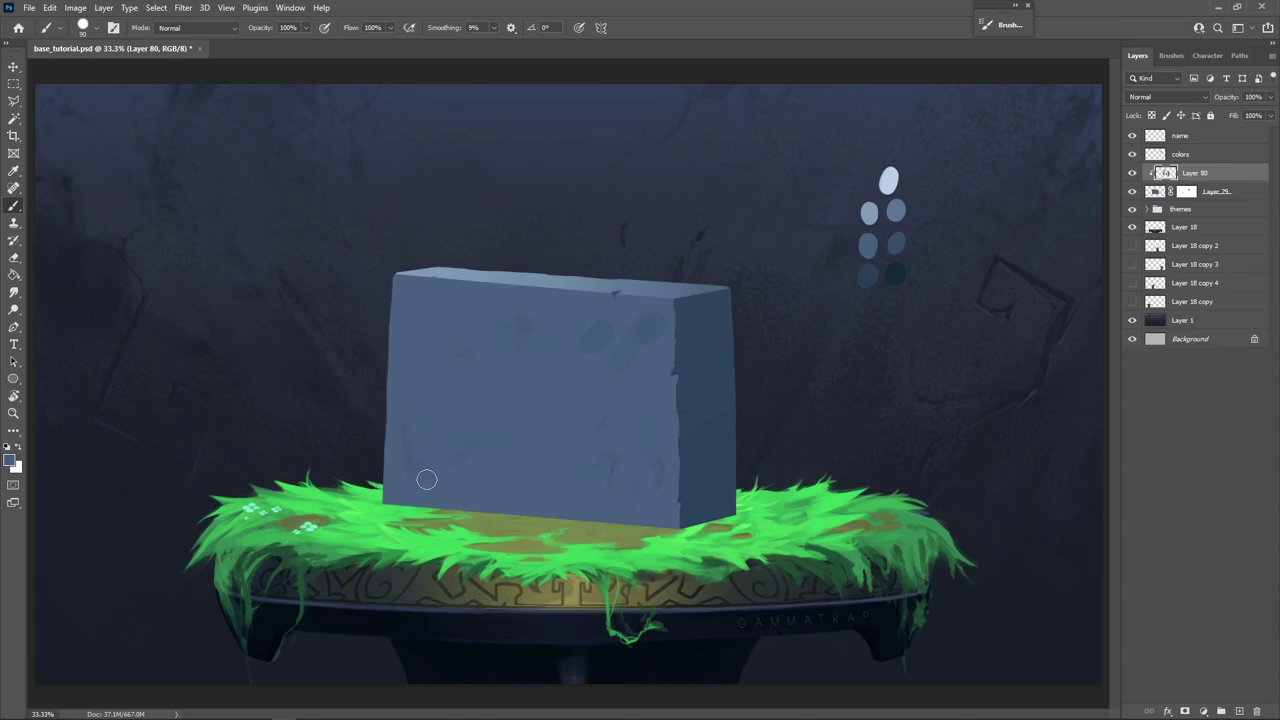
mouse_move(665, 295)
left_mouse_down()
mouse_move(640, 337)
mouse_move(585, 340)
mouse_move(645, 437)
left_mouse_up()
Add fine light and dark scratches and dents to the front face with a 20 px brush and sampled blues.
left_click(617, 304, "alt")
key("bracketleft")
key("bracketleft")
left_click(458, 467, "alt")
left_click(409, 486, "alt")
left_click(399, 455, "alt")
left_click(671, 460, "alt")
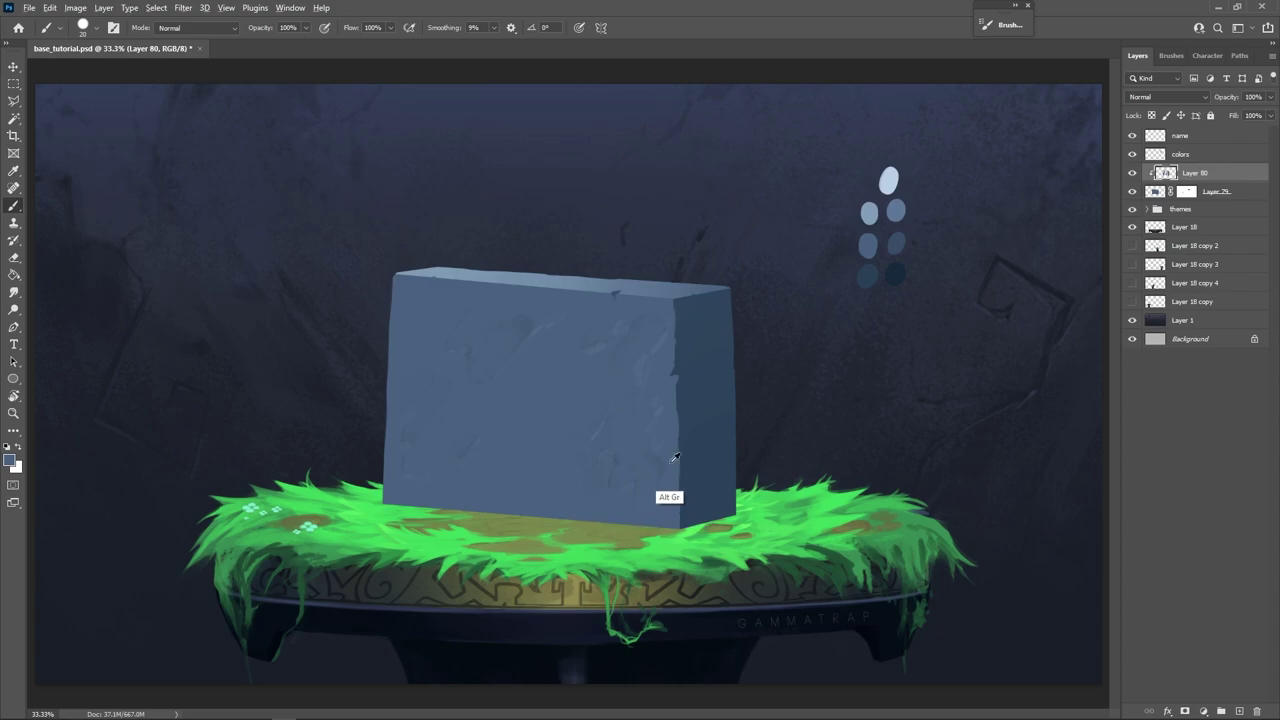
Blend and refine the scratches and dents across the front face with repeatedly sampled blues.
left_click(643, 399, "alt")
left_click(652, 369, "alt")
left_click(621, 458, "alt")
left_click(666, 473, "alt")
left_click_drag(609, 379, 595, 427)
left_click(579, 460, "alt")
left_click(548, 326, "alt")
left_click(467, 446, "alt")
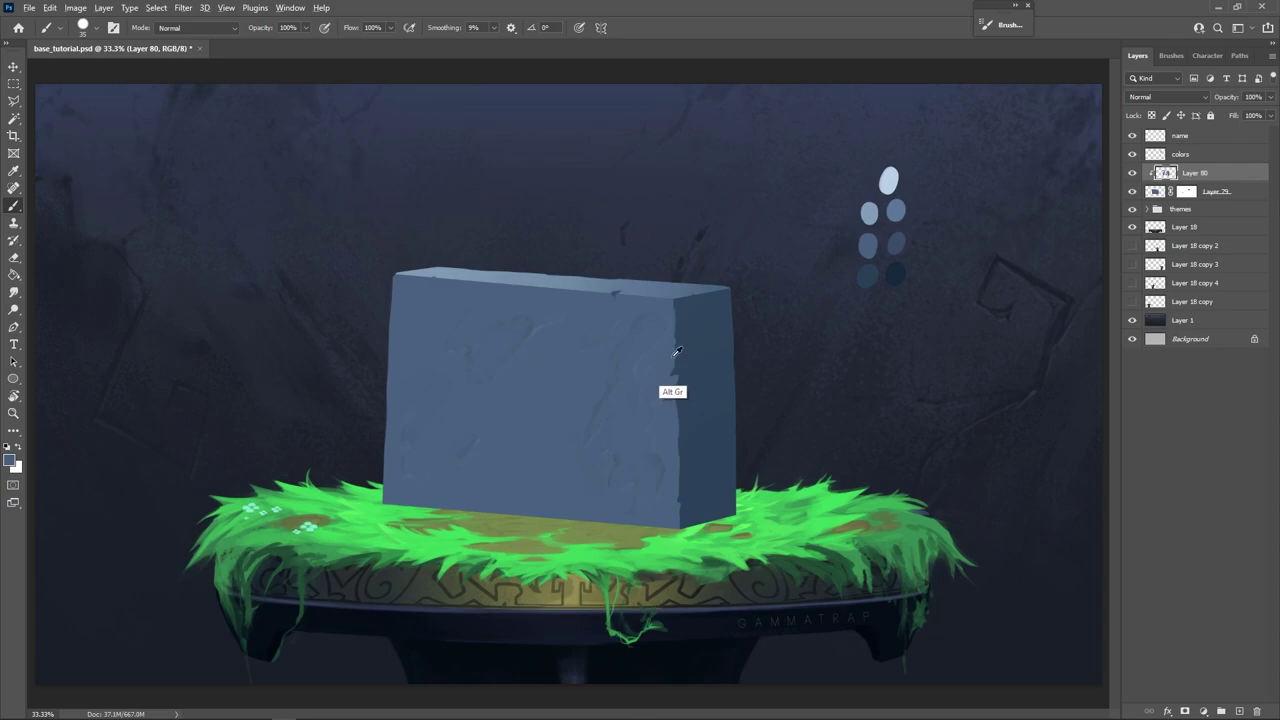
Blend the front face's last dents, and add subtle tonal patches to the side face with sampled blues and a larger brush.
left_click(602, 402, "alt")
left_click(576, 412, "alt")
key("bracketright")
key("bracketright")
left_click(690, 331, "alt")
left_click(710, 427, "alt")
left_click(894, 273, "alt")
Paint thin highlights along the block's top edge and left front edge with a 9 px brush and sampled light blues.
left_click(679, 288, "alt")
key("bracketleft")
key("bracketleft")
key("bracketleft")
key("bracketleft")
left_click(418, 274, "alt")
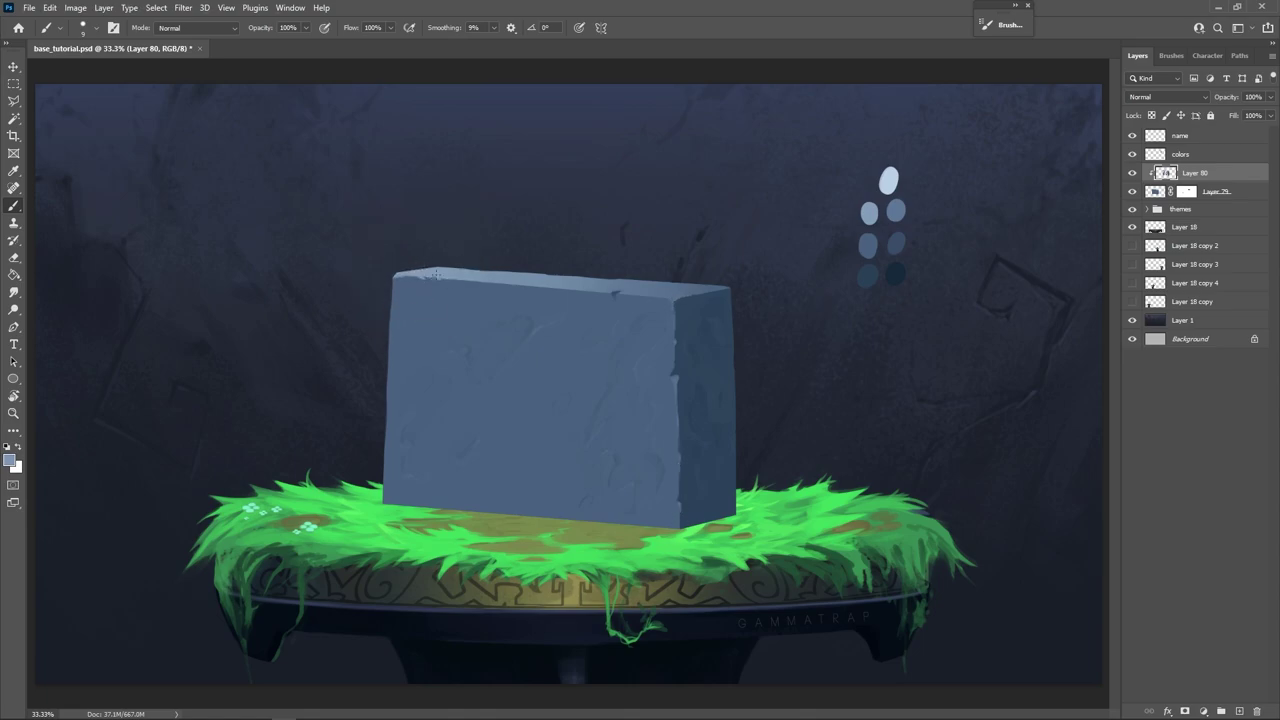
left_click_drag(393, 282, 389, 362)
left_click_drag(620, 279, 644, 281)
left_click(650, 284, "alt")
left_click(451, 271, "alt")
Highlight the side face's outer vertical edge and touch up the chips at the block's top-left corner.
left_click(731, 330, "alt")
left_click(735, 288, "alt")
left_click(735, 378, "alt")
left_click(434, 272, "alt")
left_click(428, 270, "alt")
Paint a chipped highlight down the corner between front and side faces, refining it with repeatedly sampled blues.
mouse_move(677, 299)
left_mouse_down()
mouse_move(662, 296)
mouse_move(675, 382)
left_mouse_up()
left_click(678, 350, "alt")
left_click(674, 342, "alt")
left_click(680, 342, "alt")
left_click(676, 341, "alt")
left_click(681, 356, "alt")
left_click(676, 346, "alt")
left_click(678, 376, "alt")
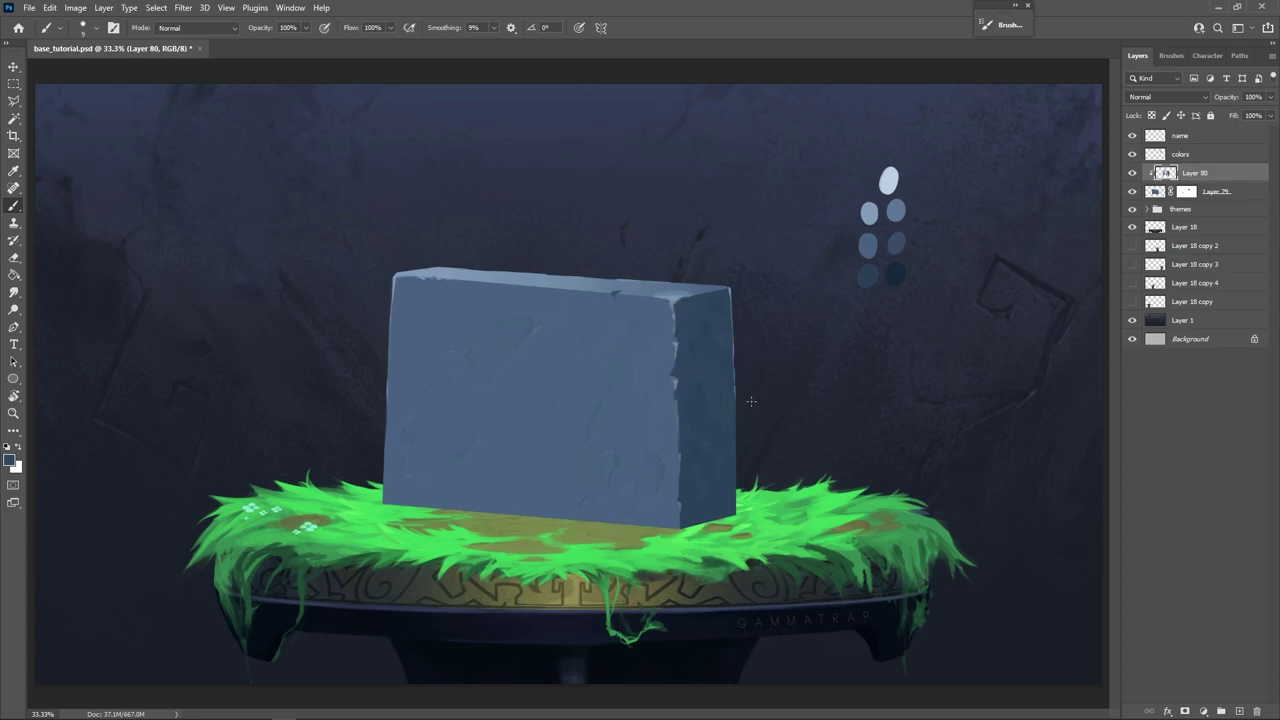
left_click(683, 385, "alt")
left_click(671, 388, "alt")
left_click(670, 377, "alt")
left_click(673, 362, "alt")
left_click(672, 305, "alt")
Target the mask of Layer 79 and set a 20 px brush with pen pressure controlling its size.
key("alt+bracketleft")
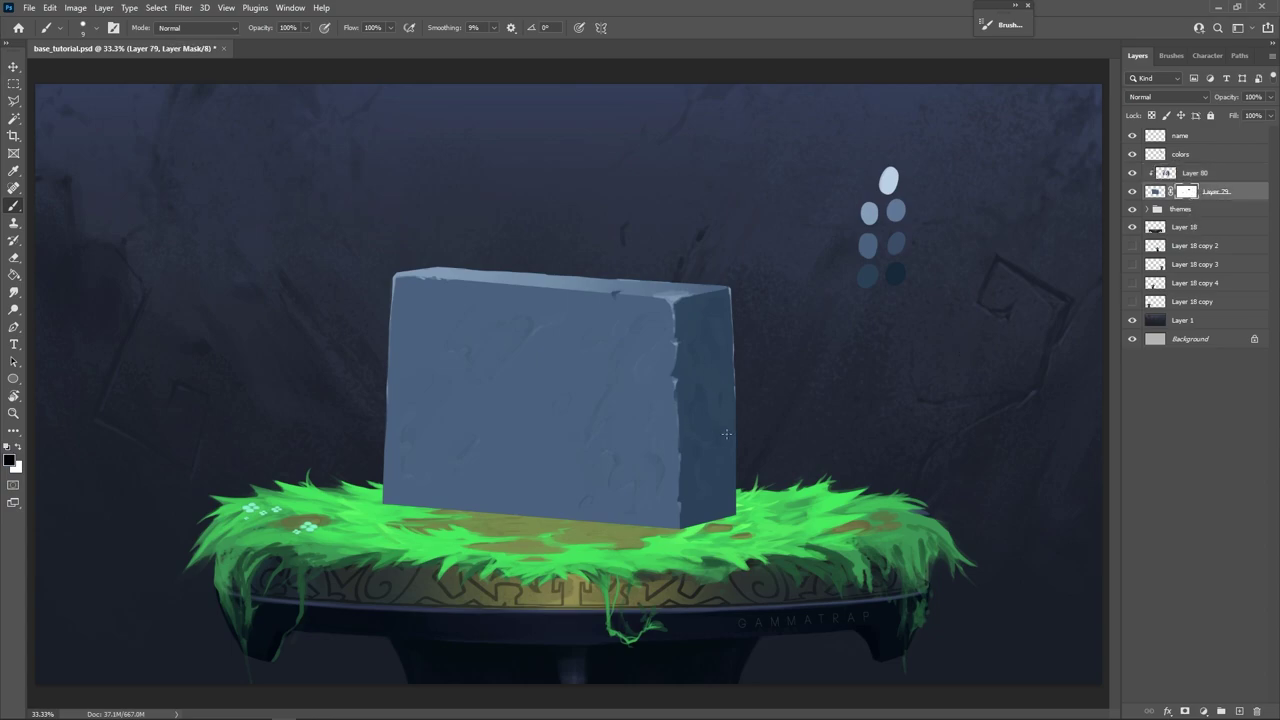
key("bracketright")
key("bracketright")
left_click(578, 27)
Compare the block's base shape with and without its shading by toggling the visibility of Layer 79 and Layer 80.
left_click(1131, 192)
left_click(1131, 192)
left_click(1132, 173)
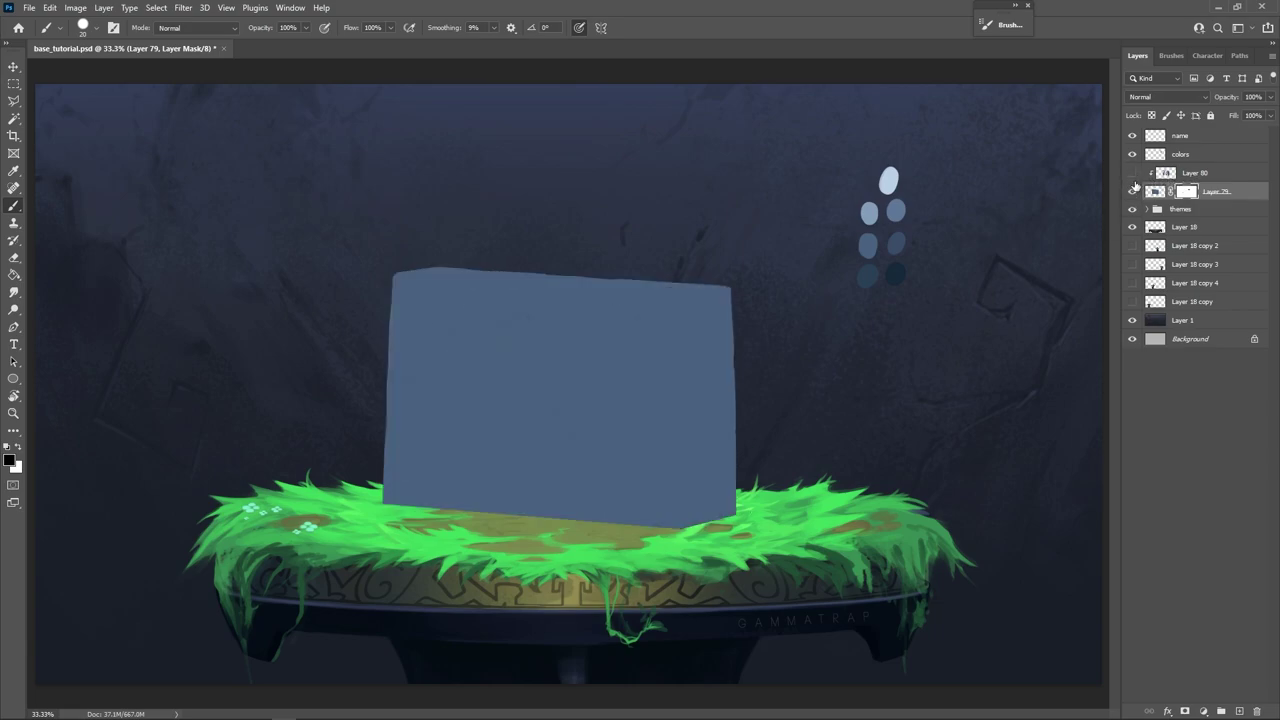
left_click(1132, 192)
left_click(1132, 192)
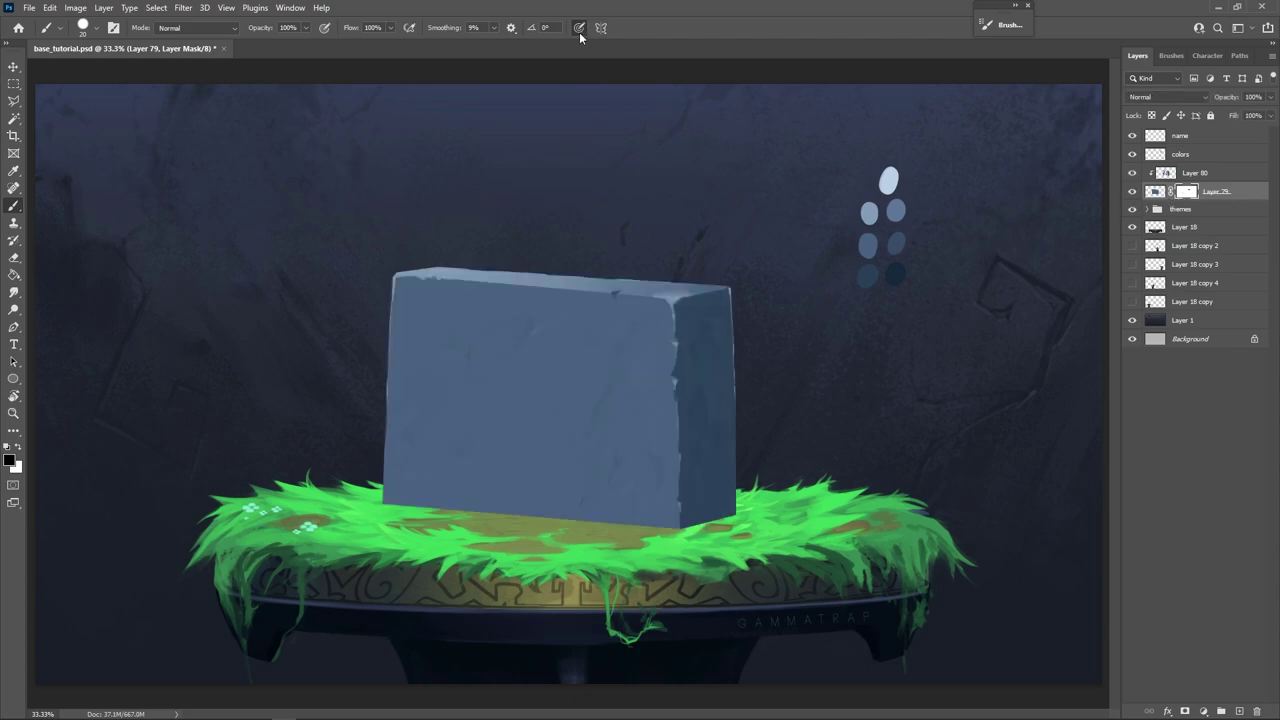
Check in the brush settings how pressure-controlled size affects Shape Dynamics and the stroke preview.
key("F5")
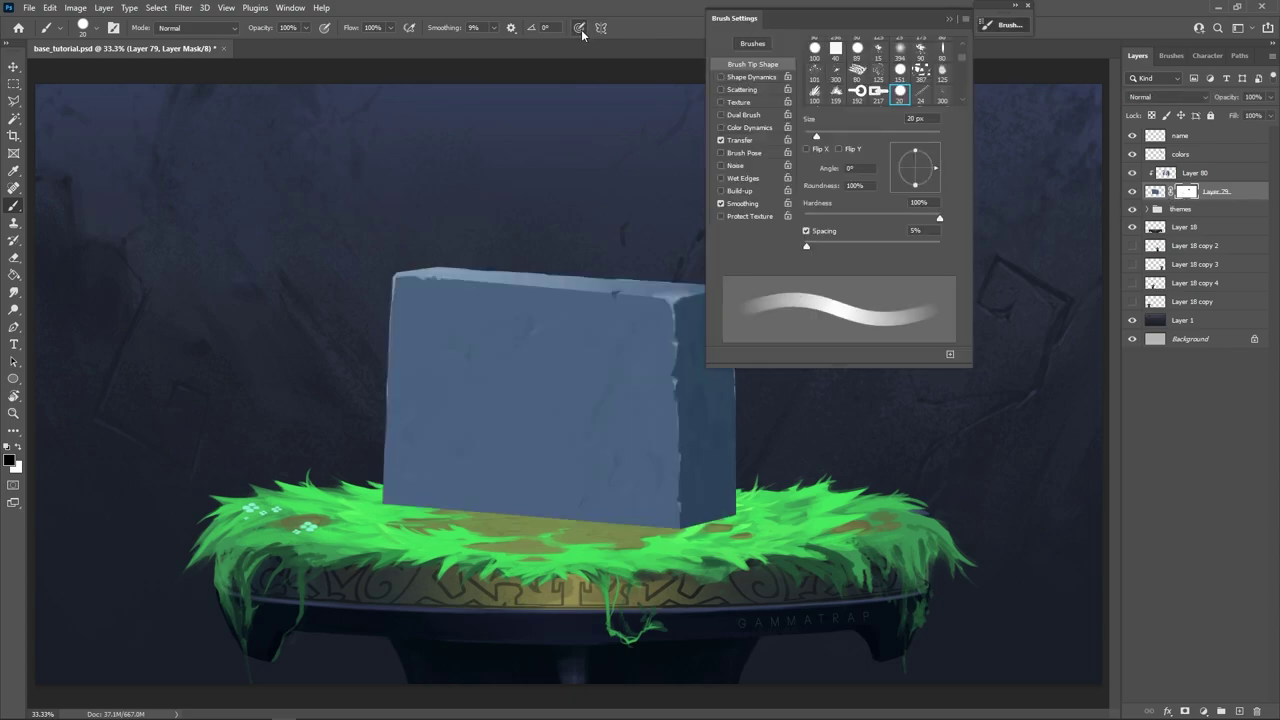
left_click(582, 28)
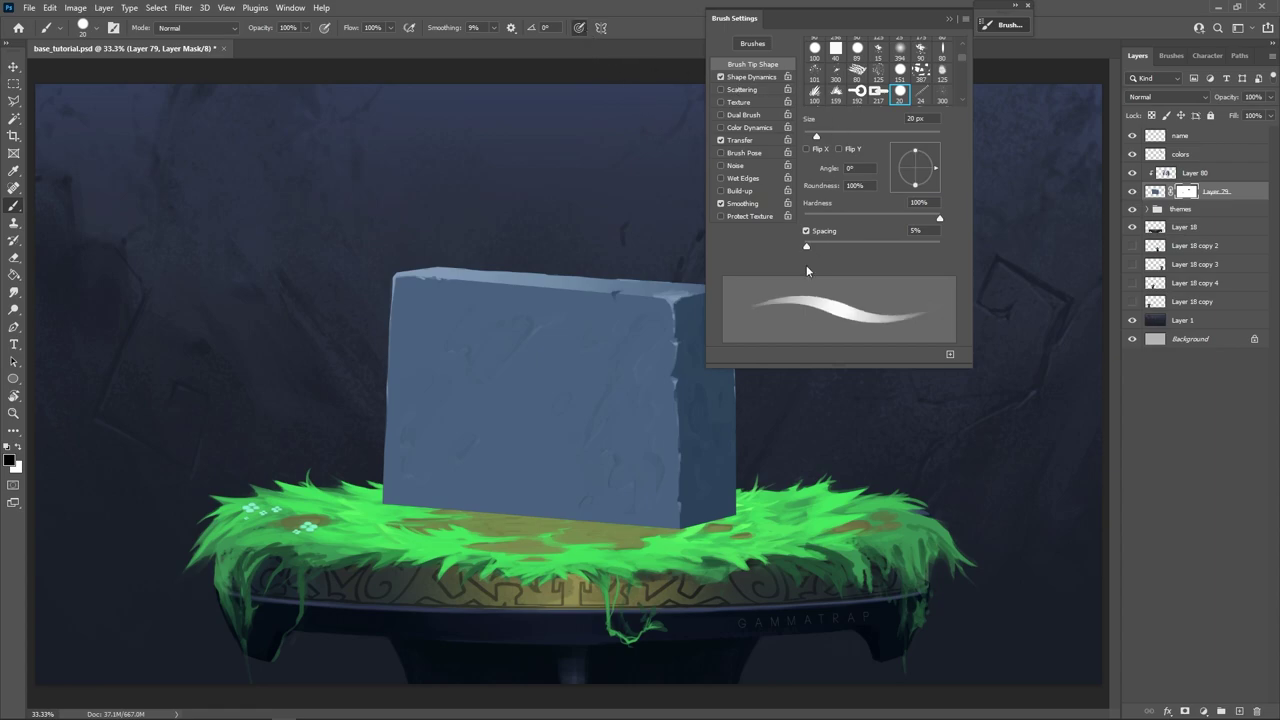
left_click(1005, 25)
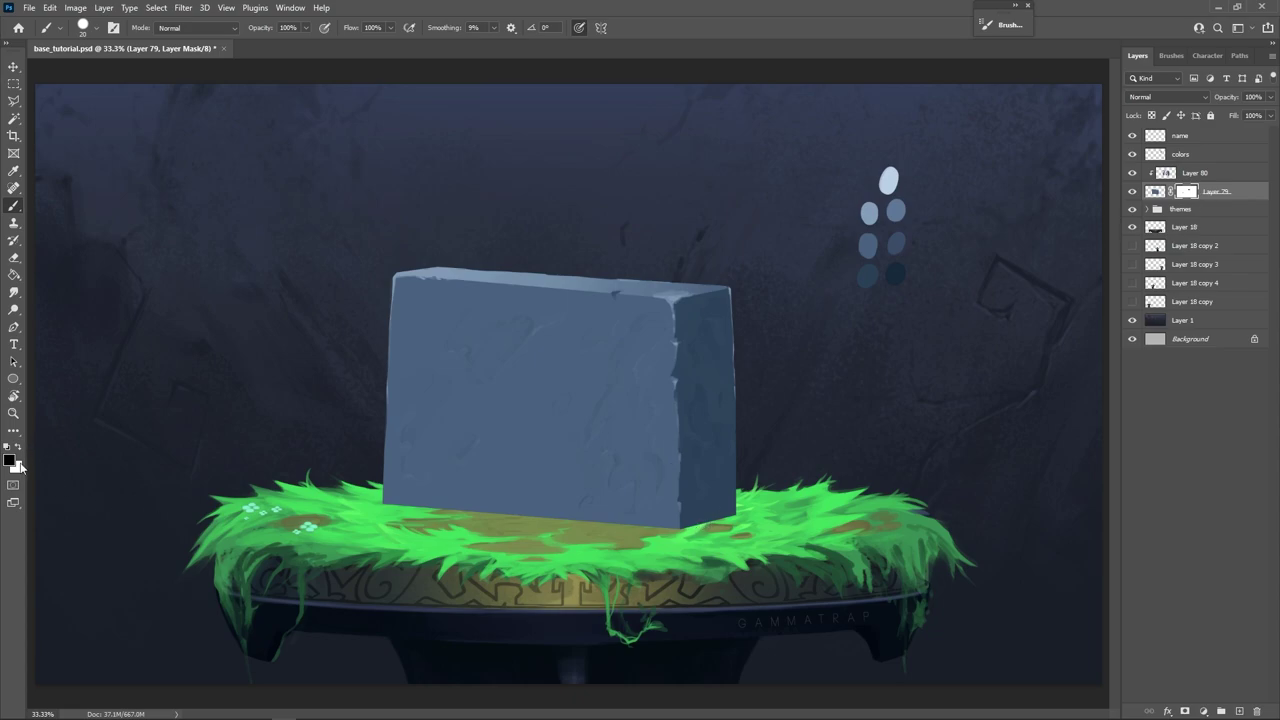
Mask out grass-blade shapes along the block's bottom edge in black so the grass overlaps the stone.
left_click_drag(694, 527, 730, 510)
mouse_move(648, 530)
left_mouse_down()
mouse_move(563, 467)
mouse_move(600, 519)
mouse_move(414, 508)
mouse_move(369, 456)
mouse_move(415, 510)
mouse_move(392, 508)
mouse_move(424, 520)
mouse_move(388, 490)
left_mouse_up()
left_click_drag(589, 513, 575, 522)
left_click_drag(667, 527, 734, 501)
left_click_drag(715, 522, 722, 499)
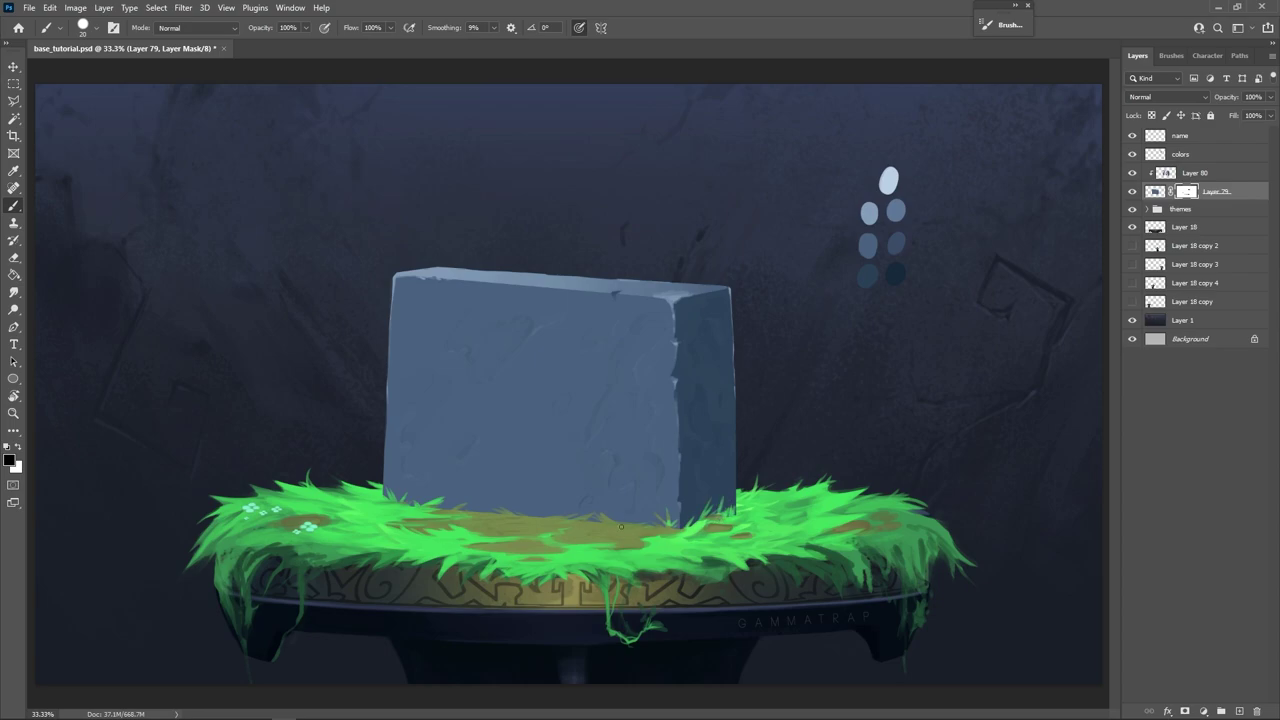
left_click_drag(483, 514, 478, 509)
key("x")
key("x")
Move Layer 79 and Layer 80 together slightly downward so the block sits deeper in the grass.
left_click(1210, 173, "shift")
key("v")
left_click_drag(797, 480, 799, 497)
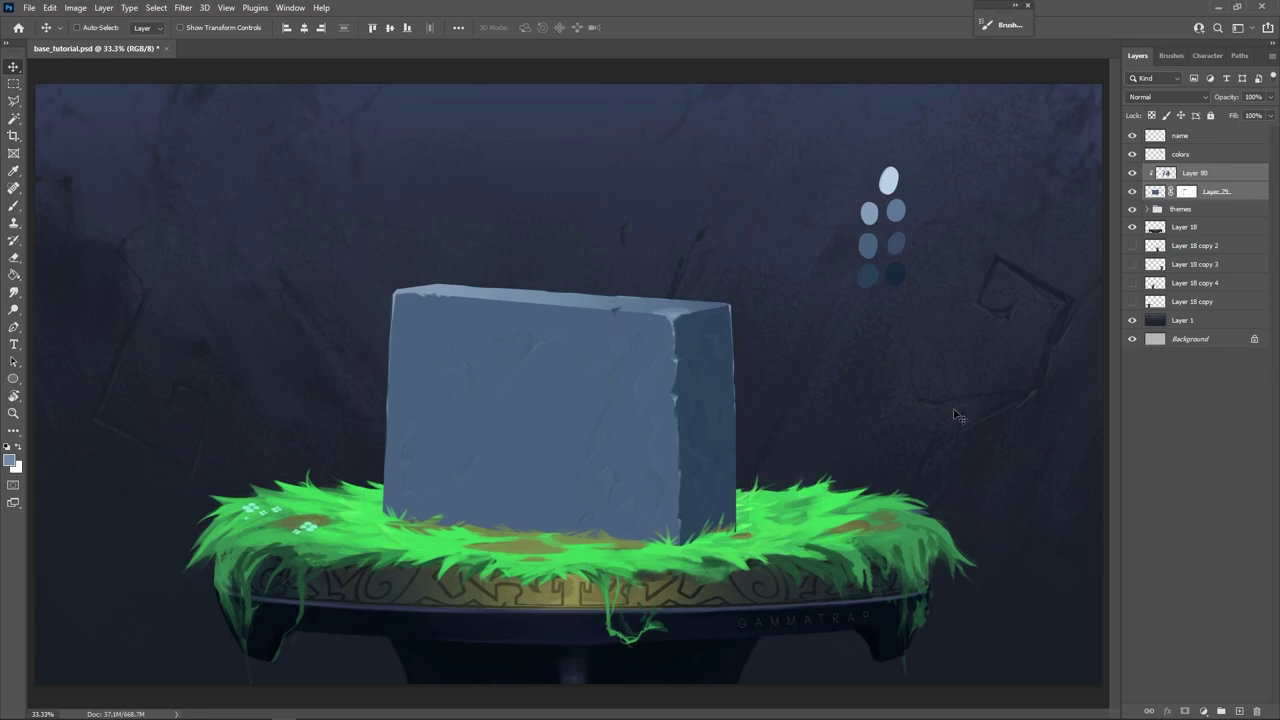
Add a new layer above Layer 80 and clip it to the block.
left_click(1200, 178)
key("b")
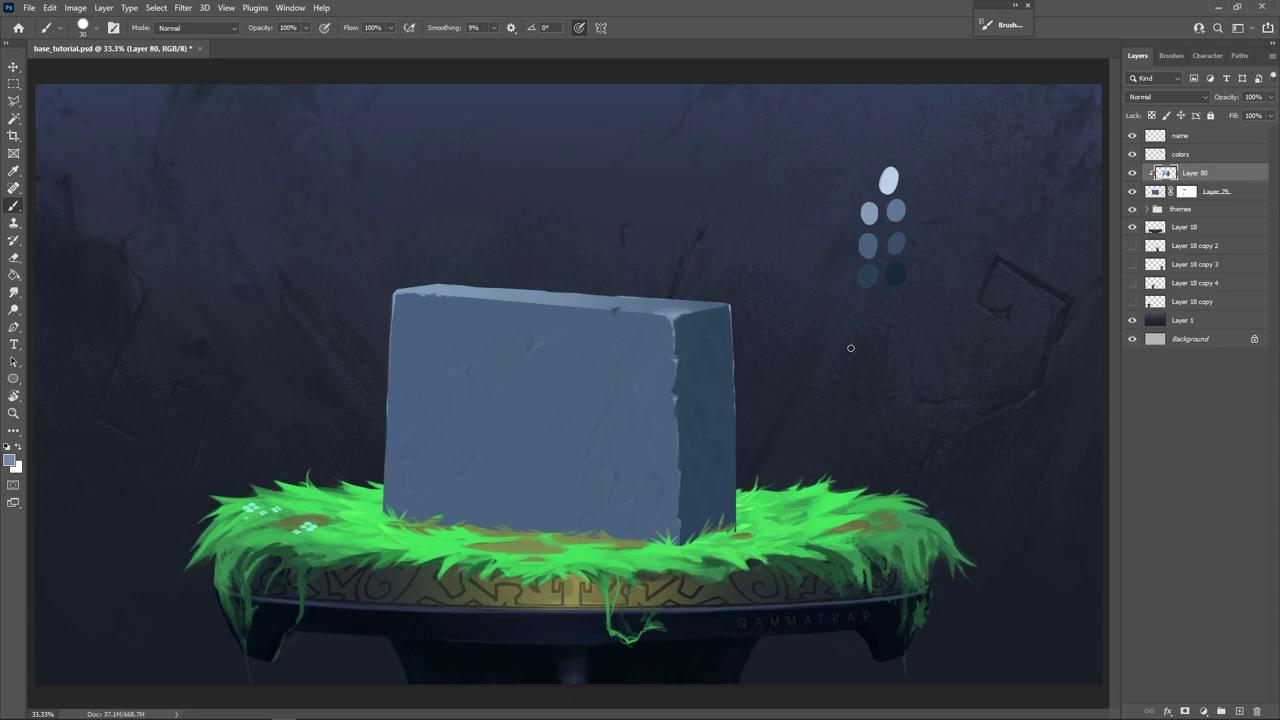
left_click(1239, 711)
right_click(1182, 173)
left_click(1080, 410)
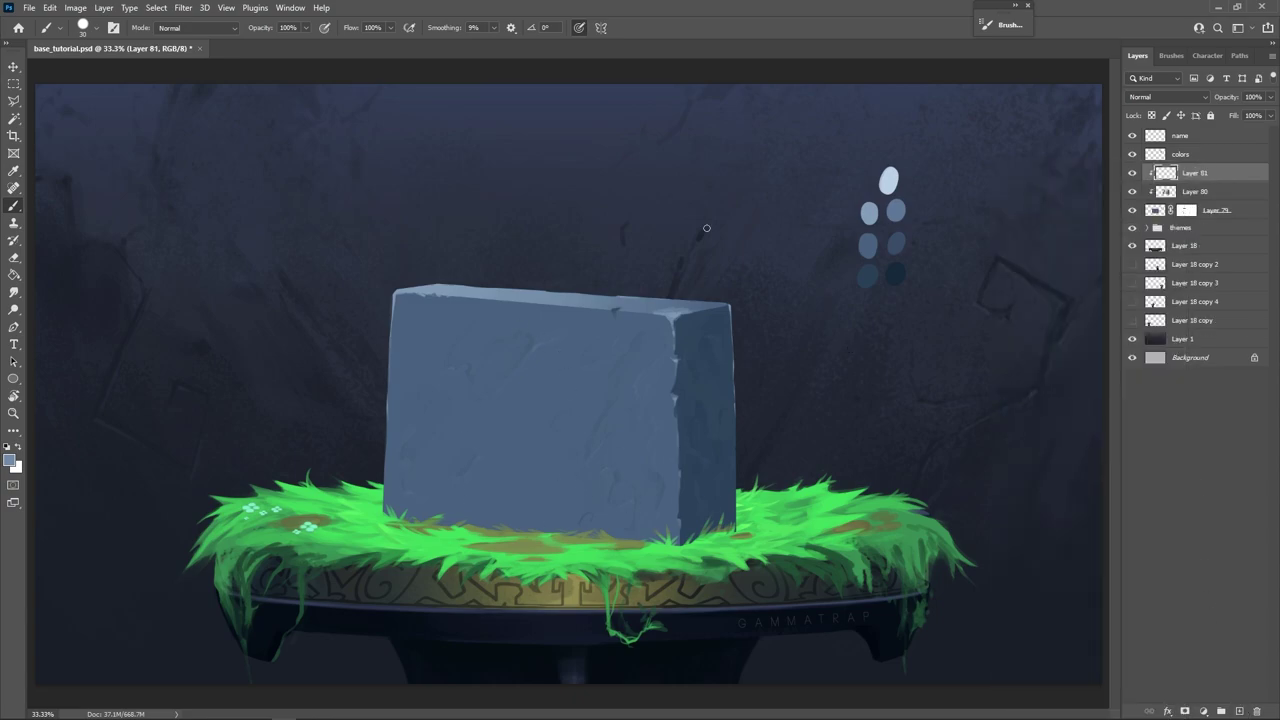
Sample the darkest blue palette swatch and shrink the brush for thin joint lines.
left_click(895, 274, "alt")
mouse_move(734, 374)
left_mouse_down()
mouse_move(674, 389)
mouse_move(740, 374)
left_mouse_up()
key("ctrl+z")
key("[")
key("[")
key("[")
mouse_move(670, 320)
left_mouse_down()
mouse_move(741, 298)
mouse_move(721, 322)
mouse_move(670, 338)
mouse_move(676, 389)
left_mouse_up()
key("ctrl+z")
key("ctrl+z")
key("ctrl+z")
left_click_drag(679, 319, 730, 305)
key("ctrl+z")
key("ctrl+z")
Paint three dark joint lines across the side face, following its perspective.
left_click_drag(677, 389, 730, 377)
key("ctrl+z")
mouse_move(680, 454)
left_mouse_down()
mouse_move(787, 411)
mouse_move(735, 437)
left_mouse_up()
left_click_drag(677, 484, 736, 474)
mouse_move(678, 499)
left_mouse_down()
mouse_move(735, 503)
mouse_move(704, 516)
left_mouse_up()
key("ctrl+z")
key("ctrl+z")
key("ctrl+z")
key("ctrl+z")
left_click_drag(682, 447, 736, 431)
left_click_drag(681, 501, 736, 485)
Paint the uppermost joint line across the front face with a 20 px brush in a sampled side-face blue, using a rotated canvas.
left_click(720, 460, "alt")
key("]")
left_click(711, 397, "alt")
key("r")
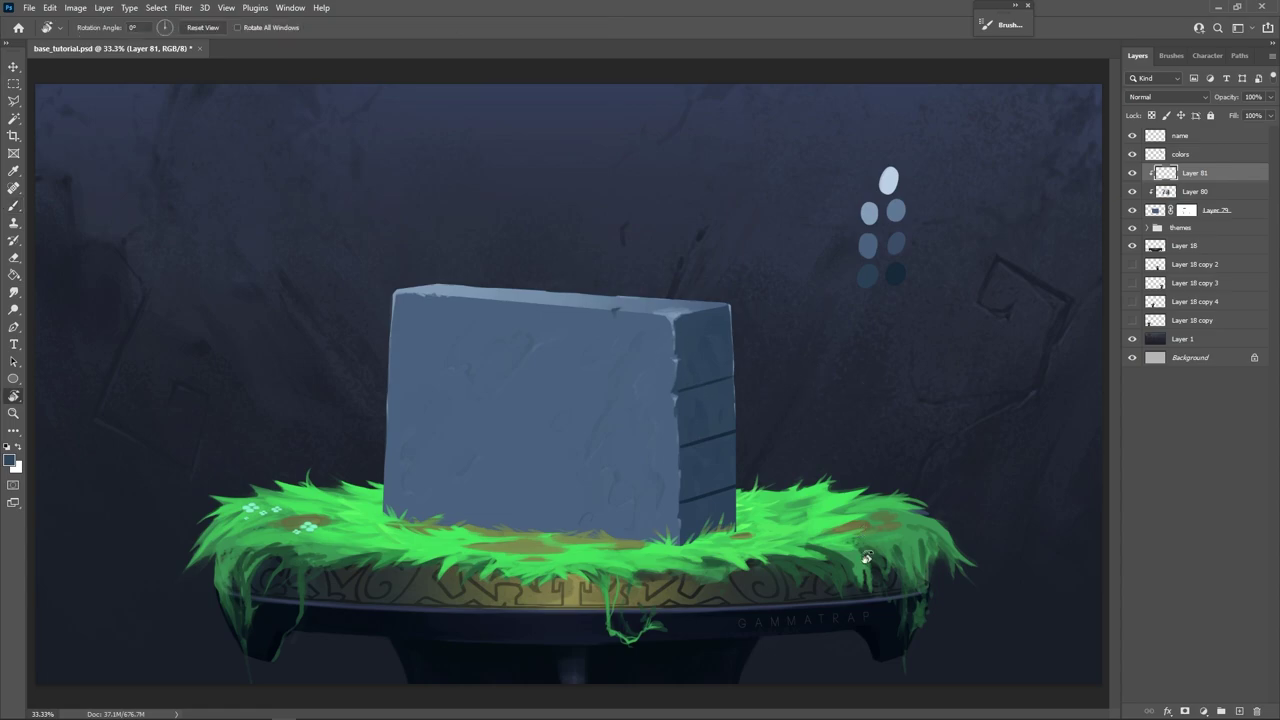
left_click_drag(815, 367, 860, 380)
left_click_drag(860, 386, 403, 418)
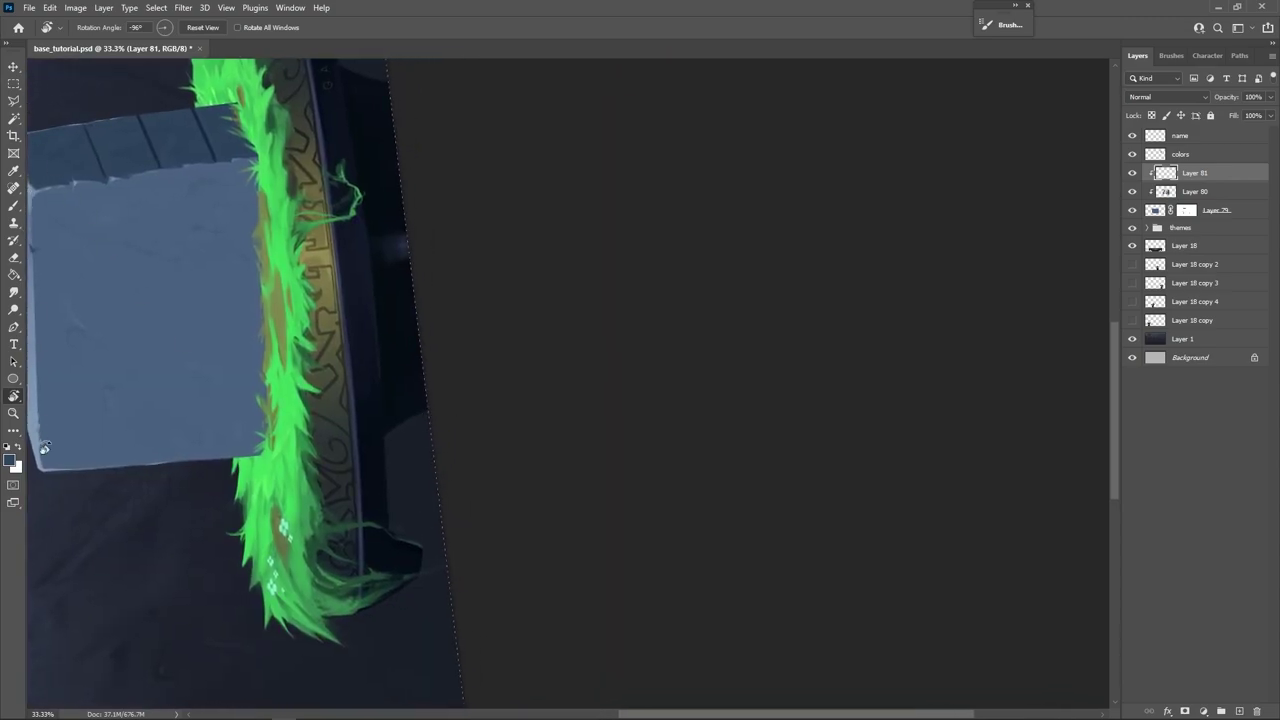
left_click_drag(709, 449, 764, 386)
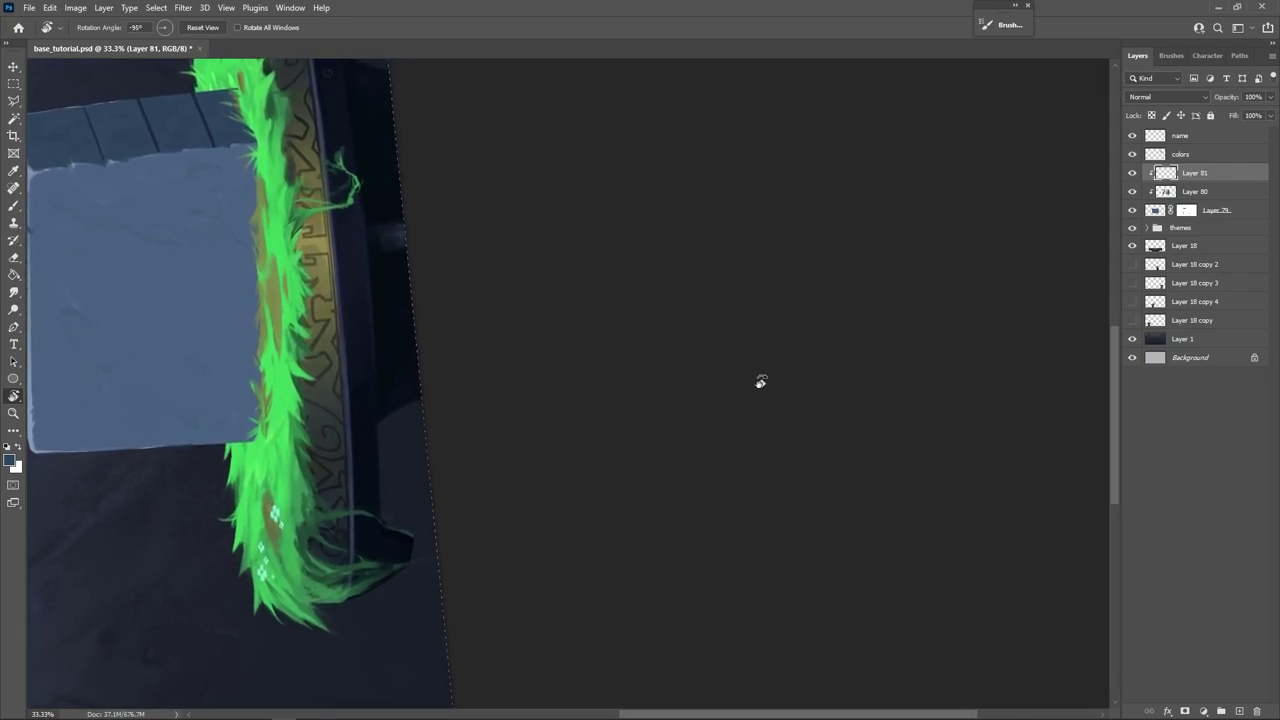
mouse_move(251, 515)
left_mouse_down()
mouse_move(247, 530)
mouse_move(639, 547)
left_mouse_up()
key("b")
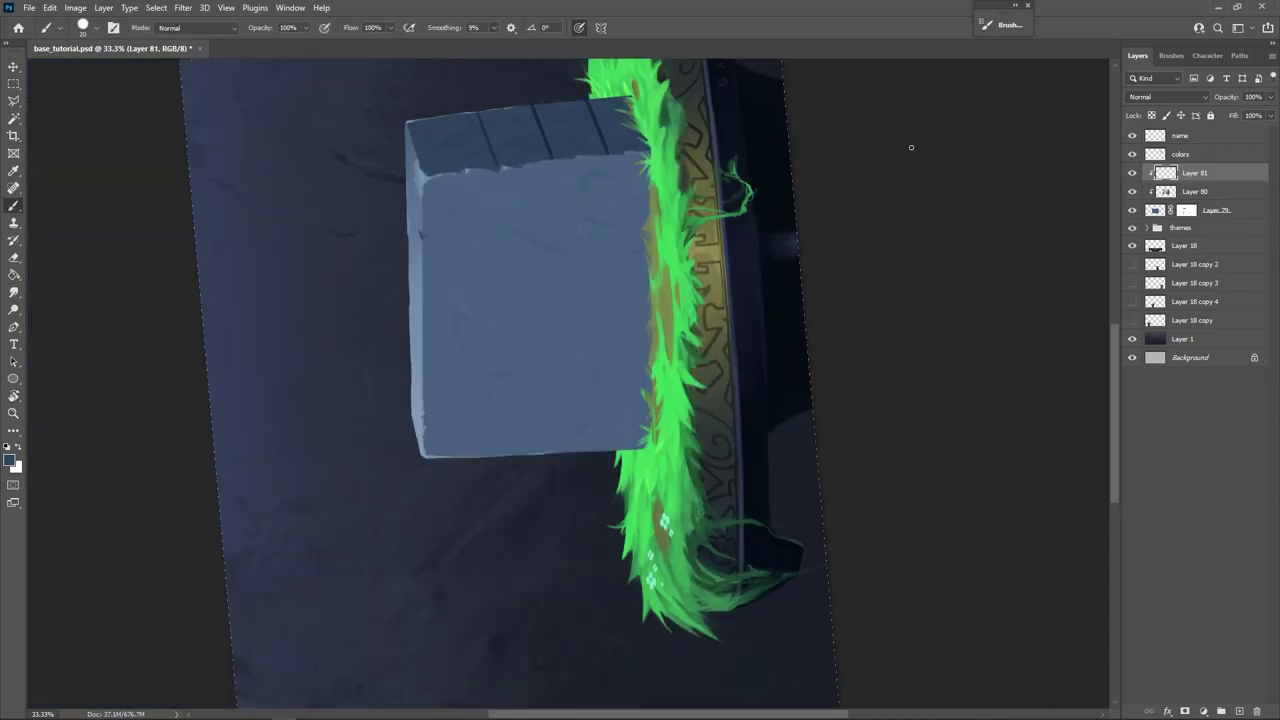
key("r")
left_click_drag(960, 134, 962, 128)
key("b")
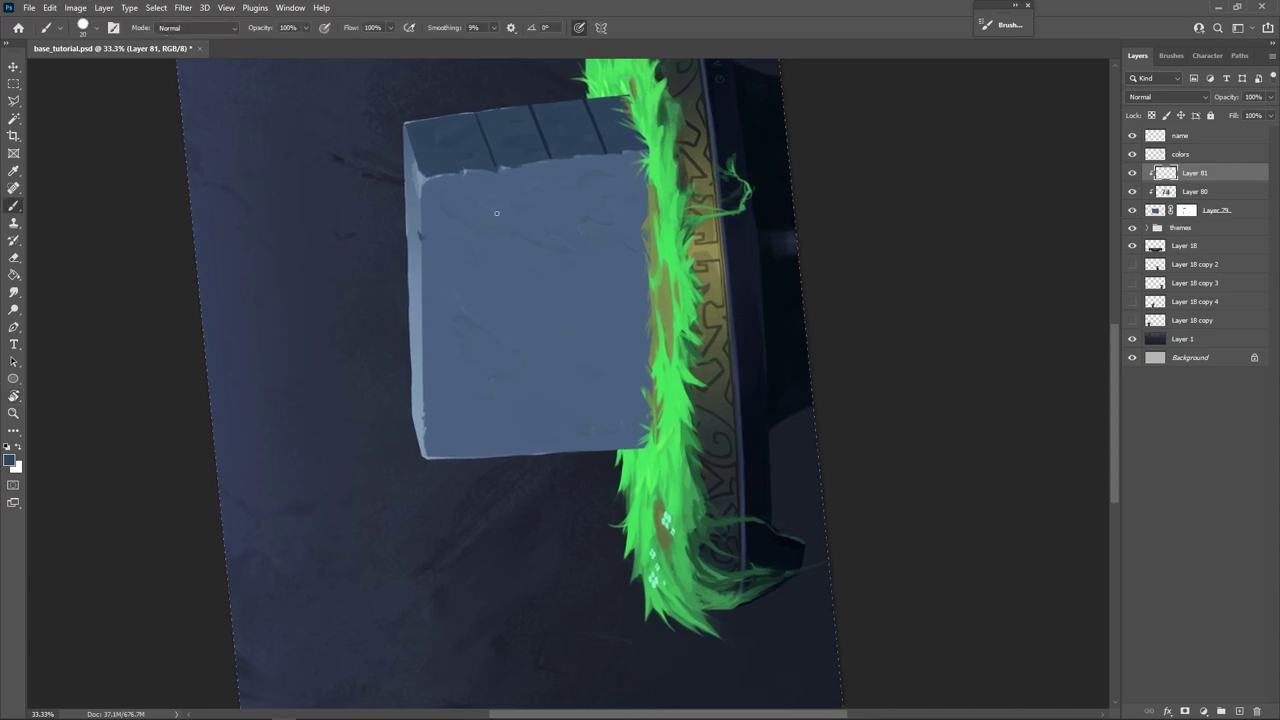
left_click_drag(497, 172, 497, 385)
left_click_drag(497, 416, 498, 459)
left_click_drag(1019, 259, 989, 271)
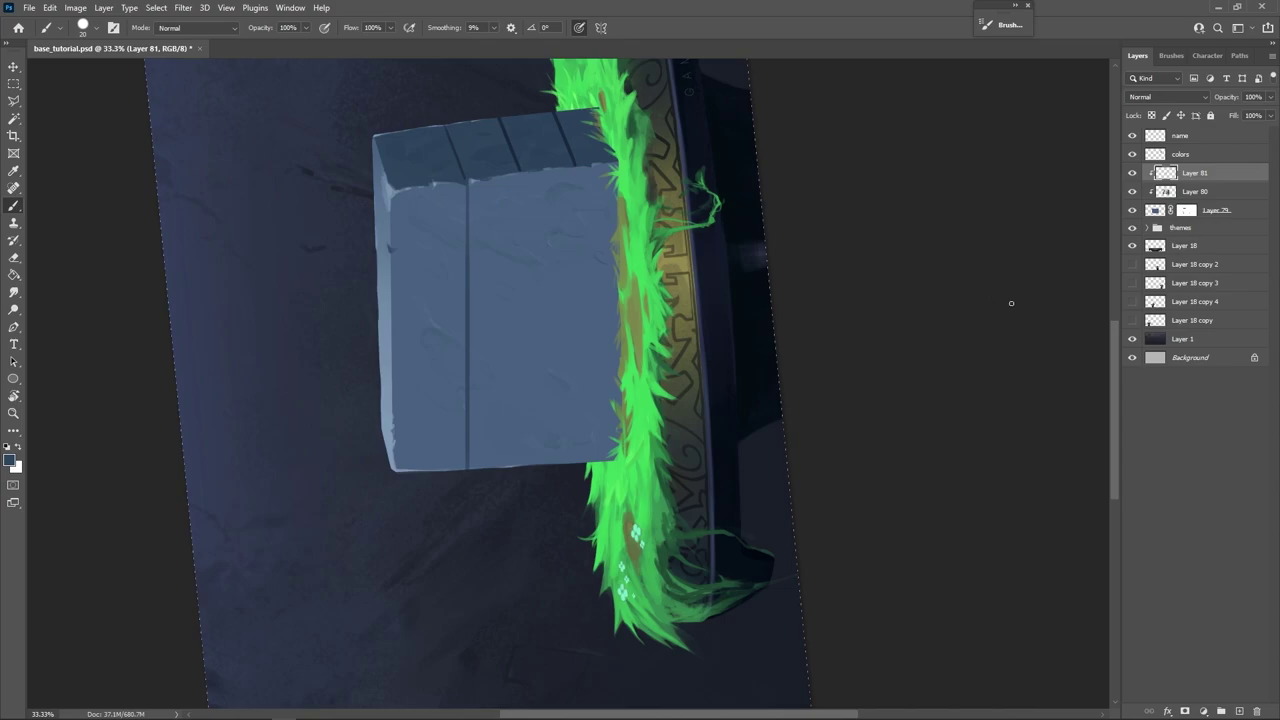
Paint the middle joint line across the front face, continuing from the side face's middle joint.
key("r")
left_click_drag(1060, 308, 1028, 321)
key("b")
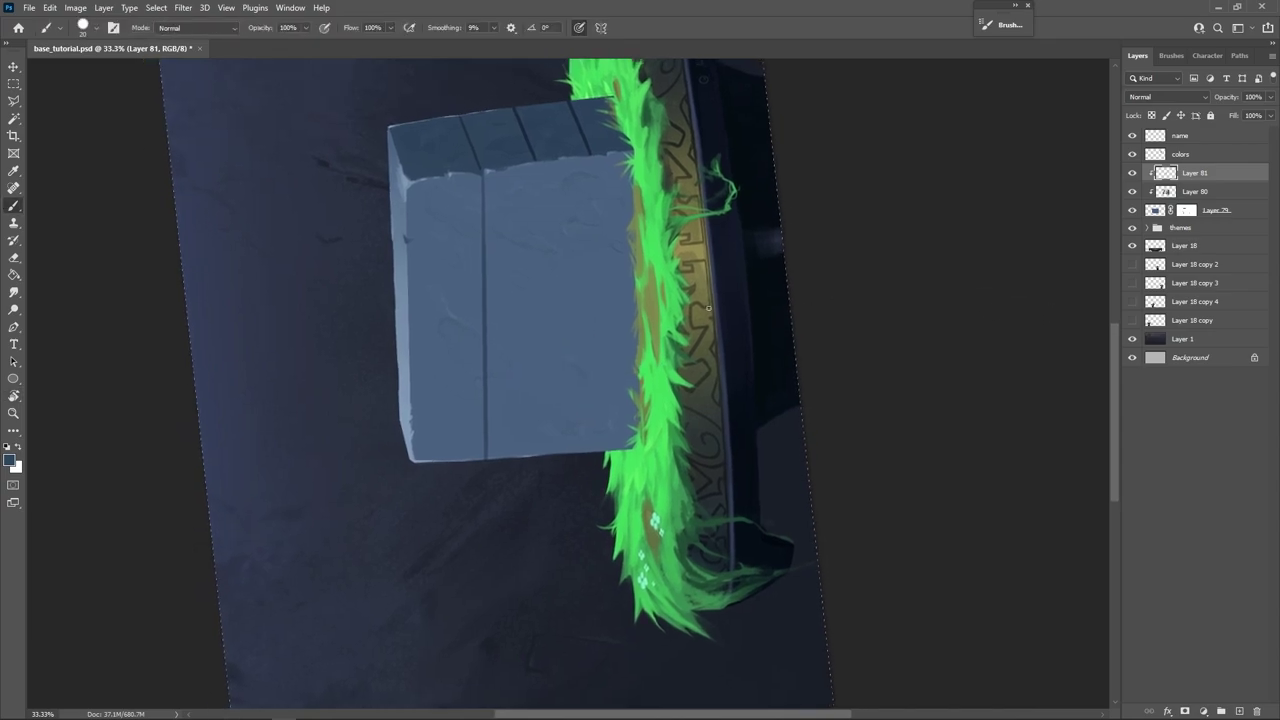
left_click_drag(537, 162, 539, 455)
left_click_drag(540, 165, 538, 348)
key("ctrl+z")
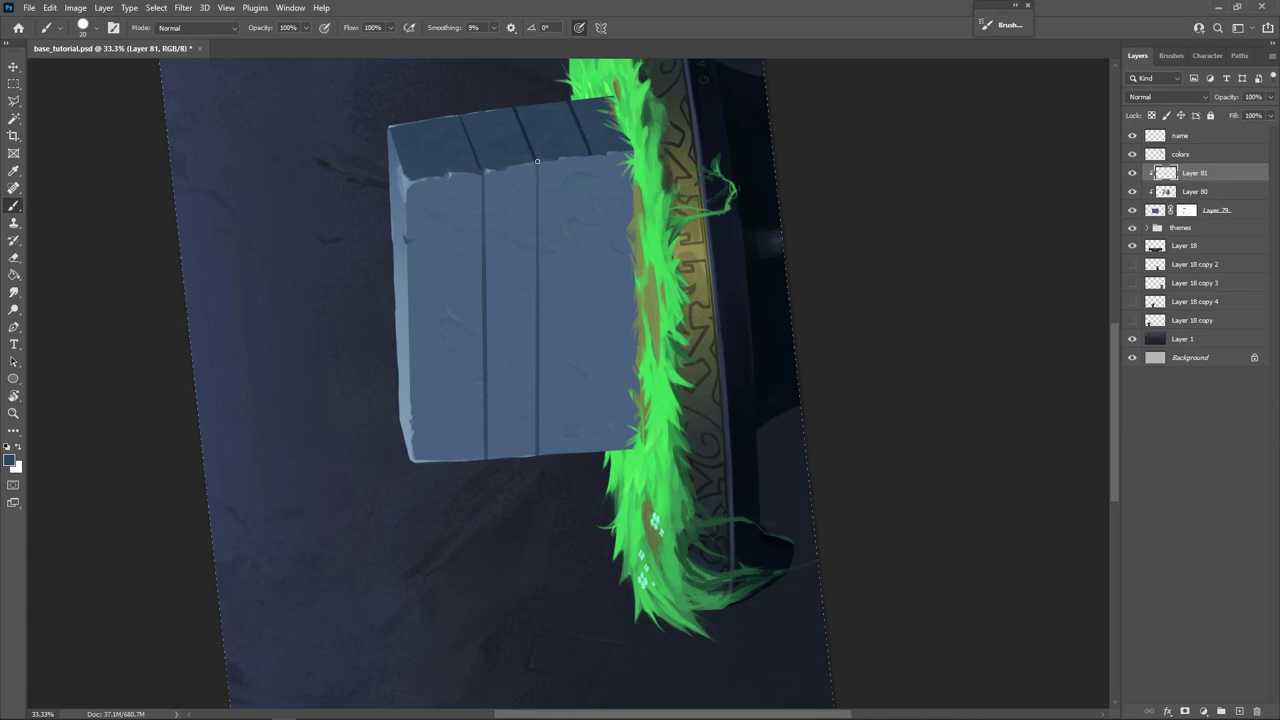
left_click_drag(537, 161, 542, 428)
Paint the lowest joint line across the front face and reset the canvas rotation.
key("r")
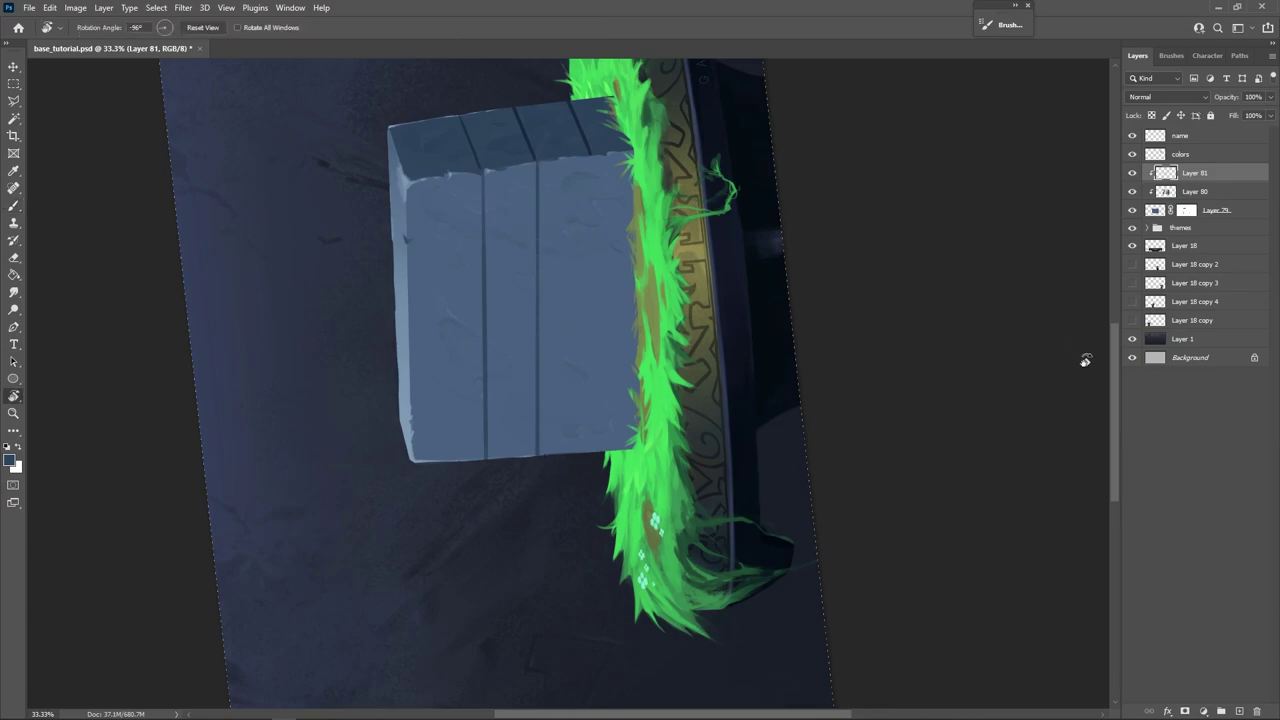
left_click_drag(1086, 360, 1086, 355)
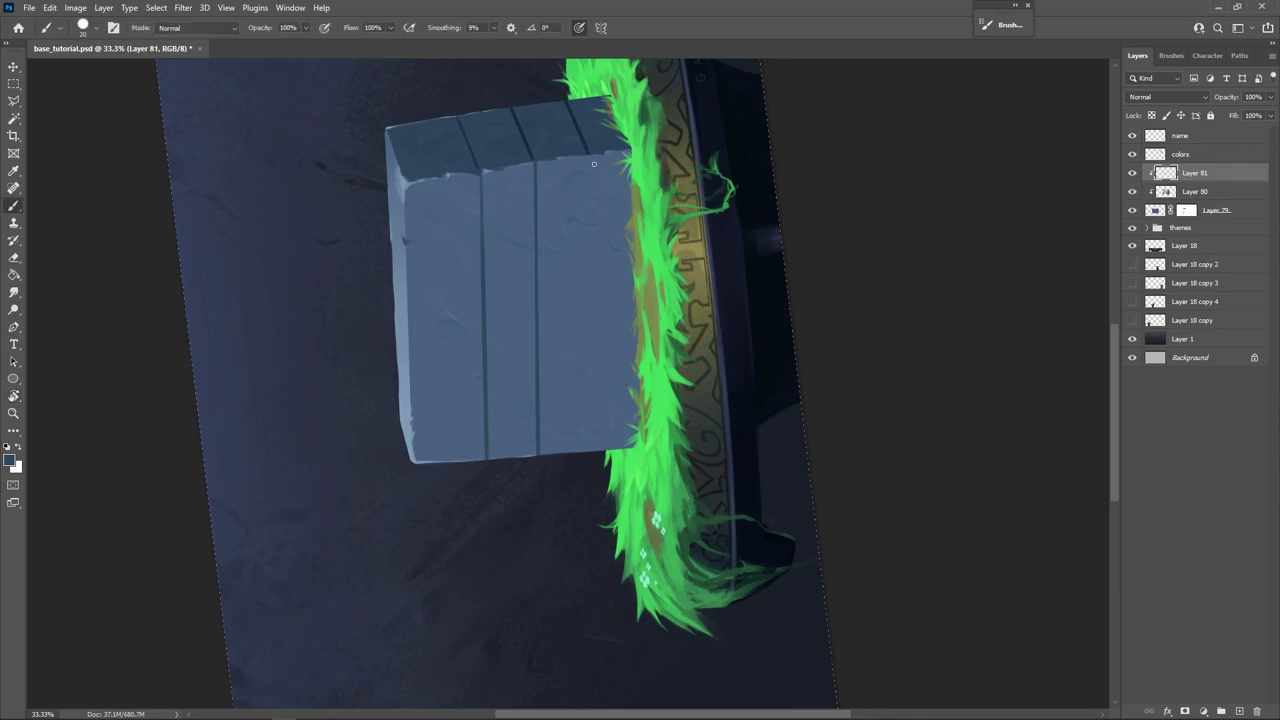
left_click_drag(594, 163, 600, 460)
key("r")
key("Escape")
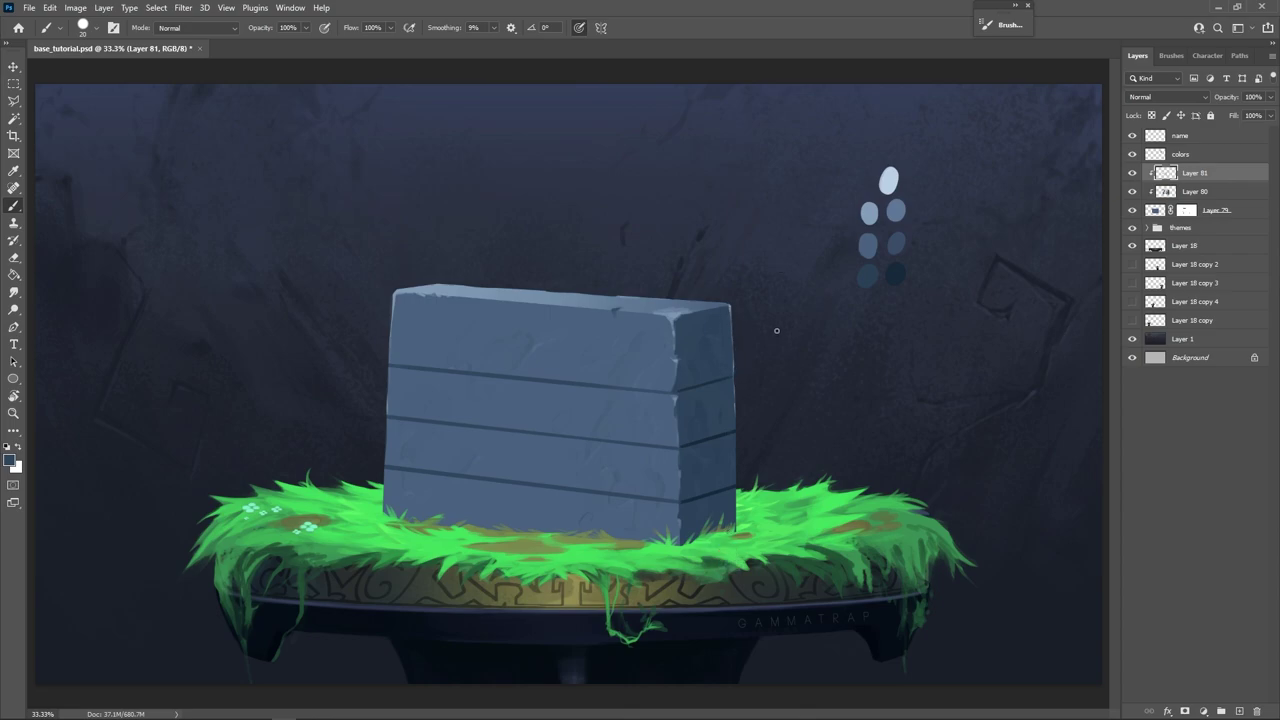
Divide the front face's four courses into bricks with staggered vertical joint lines.
left_click_drag(623, 308, 624, 538)
key("ctrl+z")
left_click_drag(467, 299, 467, 370)
left_click_drag(467, 428, 467, 476)
left_click_drag(537, 382, 537, 435)
left_click_drag(537, 488, 536, 537)
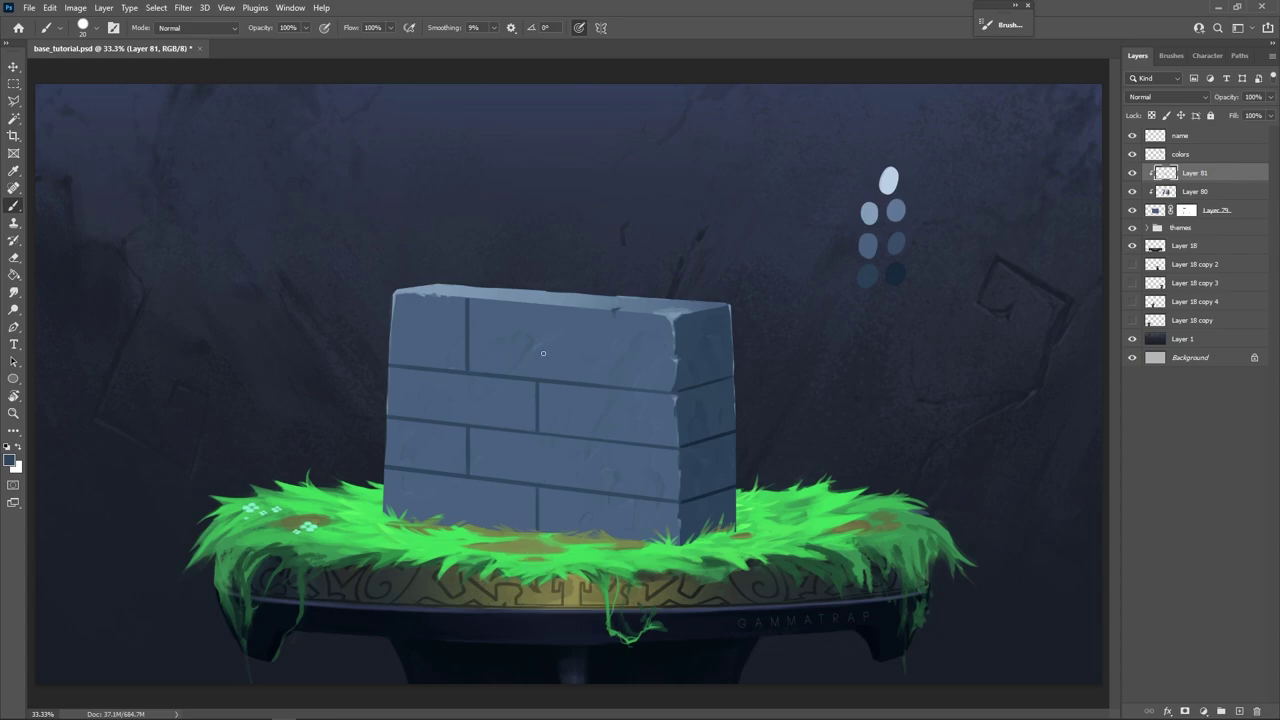
left_click_drag(627, 313, 627, 386)
left_click_drag(632, 448, 633, 494)
key("ctrl+z")
left_click_drag(628, 444, 631, 487)
Extend the two upper vertical joints across the top face on a rotated canvas, and reset the rotation.
key("v")
key("b")
key("r")
left_click_drag(814, 270, 357, 350)
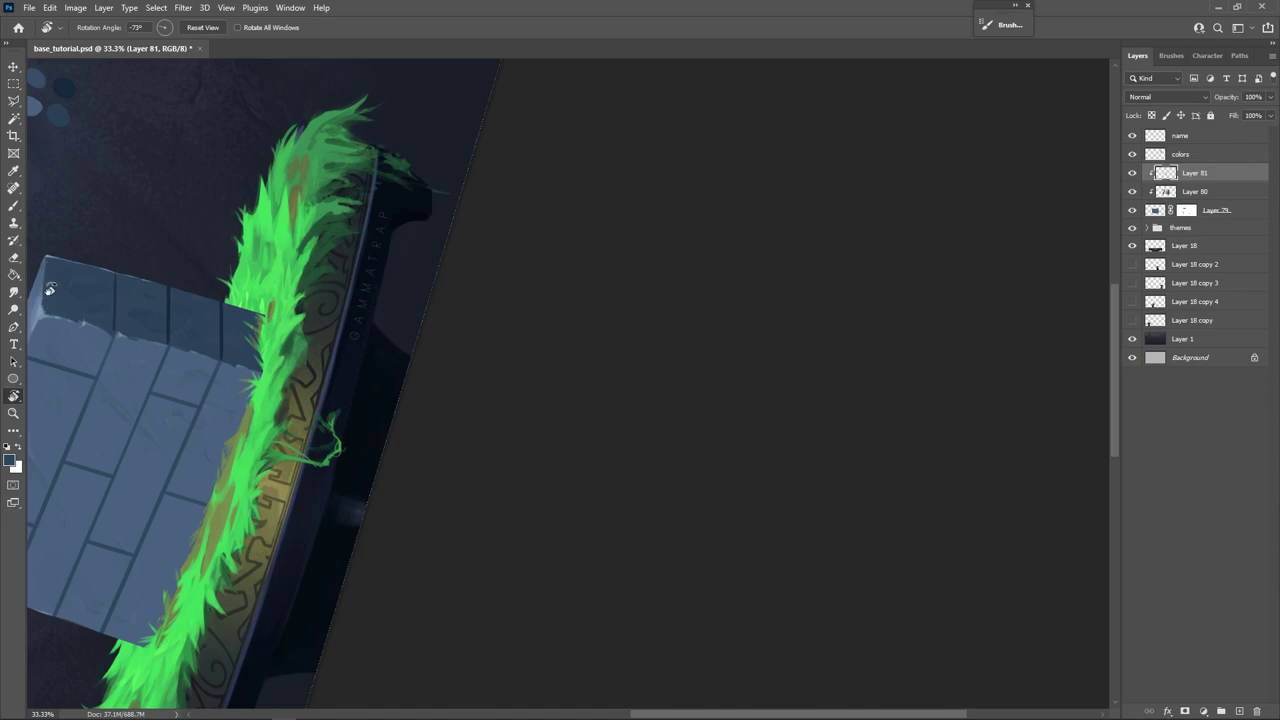
left_click_drag(618, 168, 595, 162)
left_click_drag(554, 214, 860, 211)
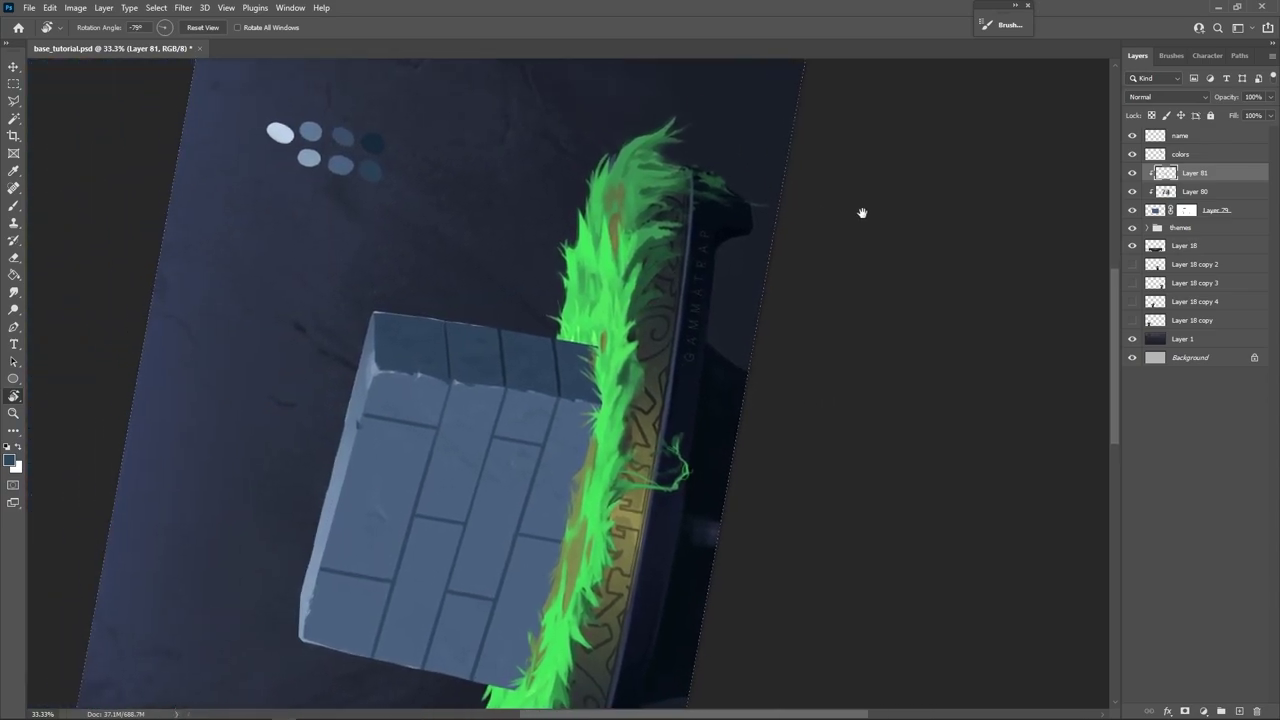
key("b")
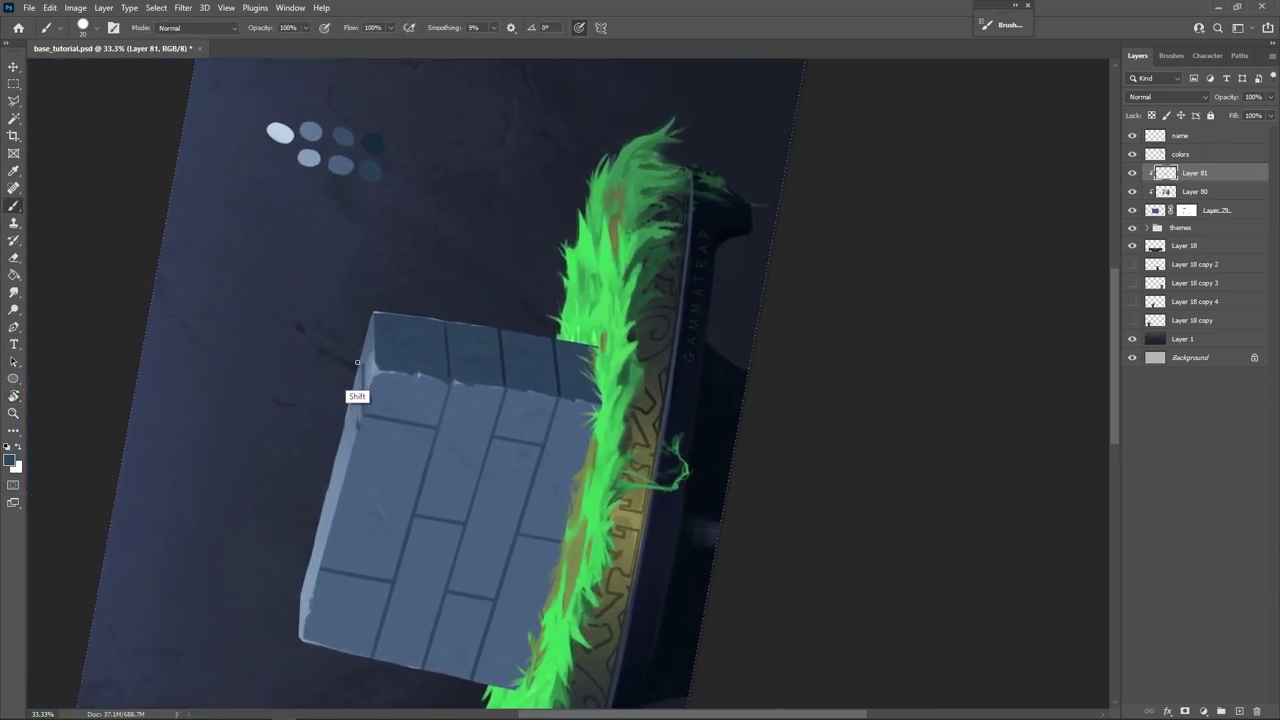
left_click_drag(688, 376, 891, 304)
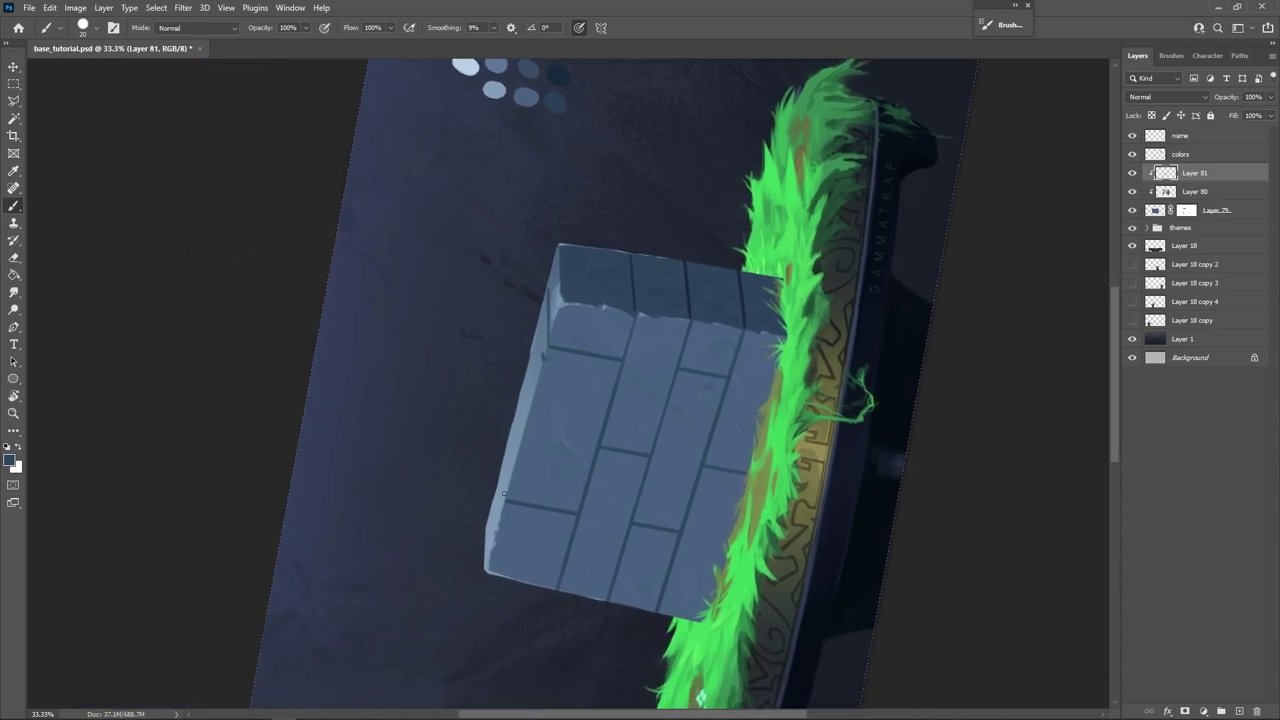
left_click_drag(503, 494, 497, 443)
key("Escape")
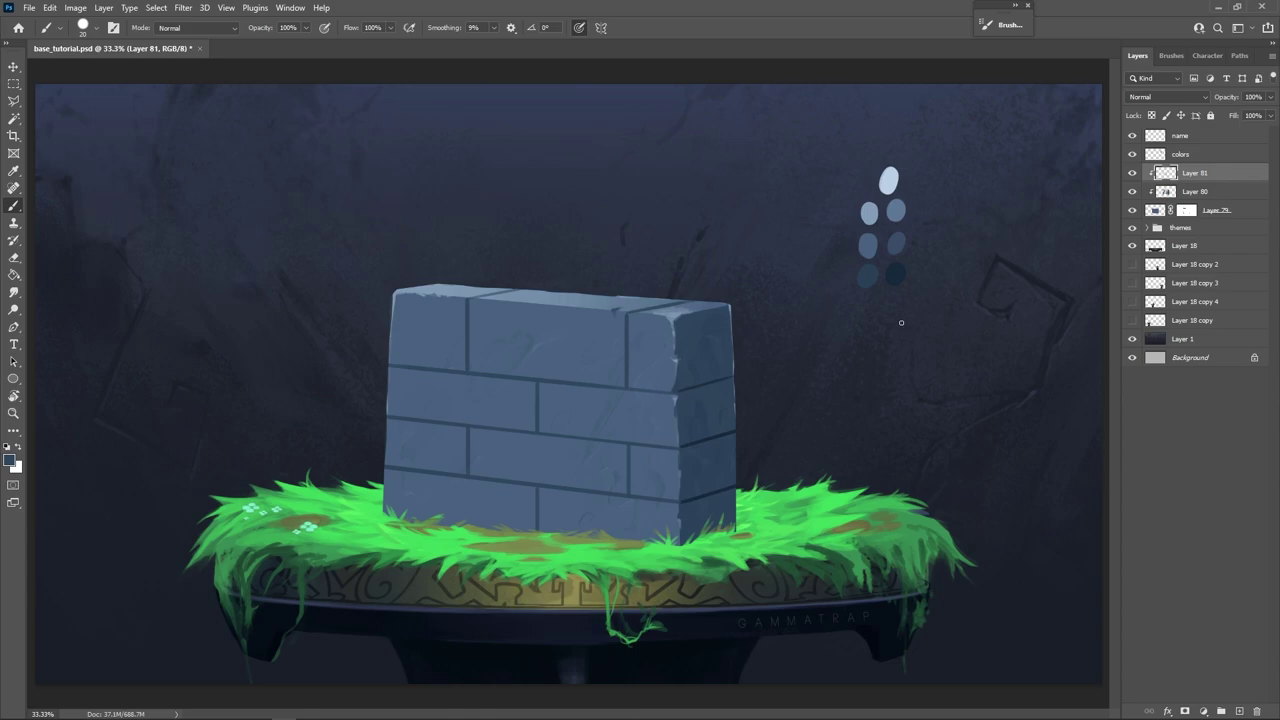
Choose another eraser brush tip and reduce its size.
key("e")
right_click(655, 330)
double_click(754, 428)
key("bracketleft")
key("bracketleft")
key("bracketleft")
key("bracketleft")
key("bracketleft")
key("bracketleft")
key("bracketleft")
key("bracketleft")
key("bracketleft")
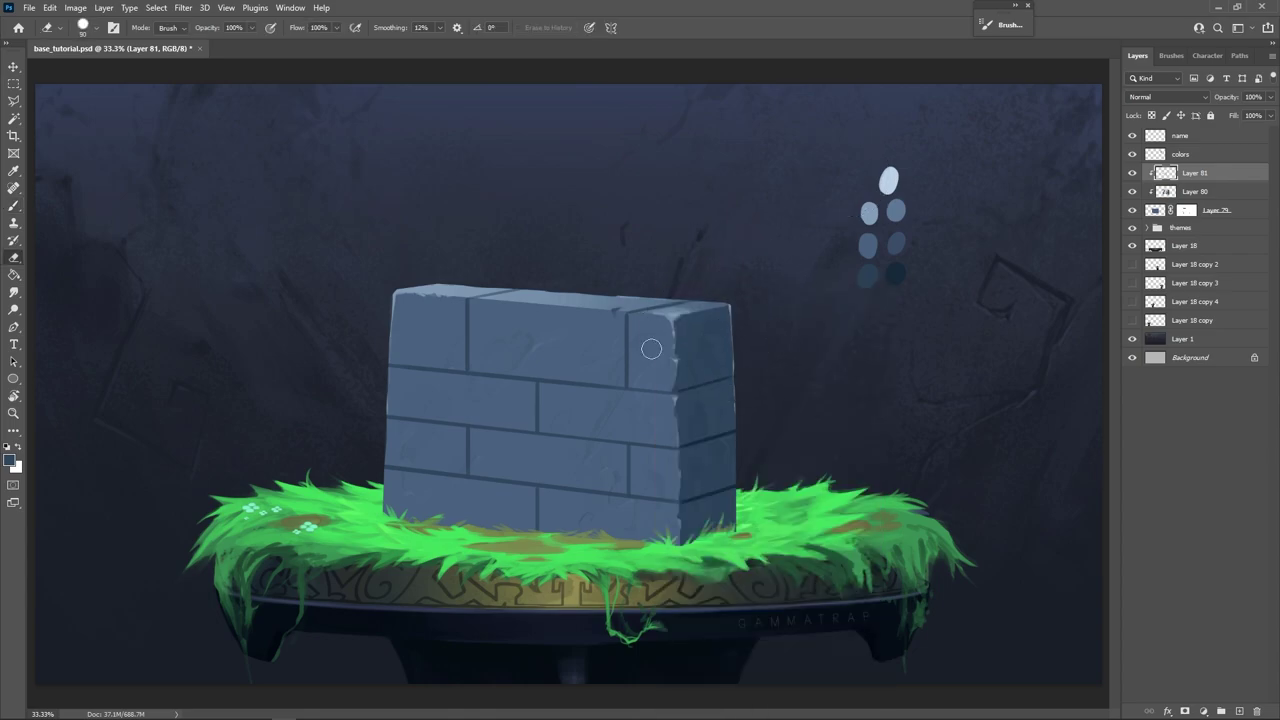
key("b")
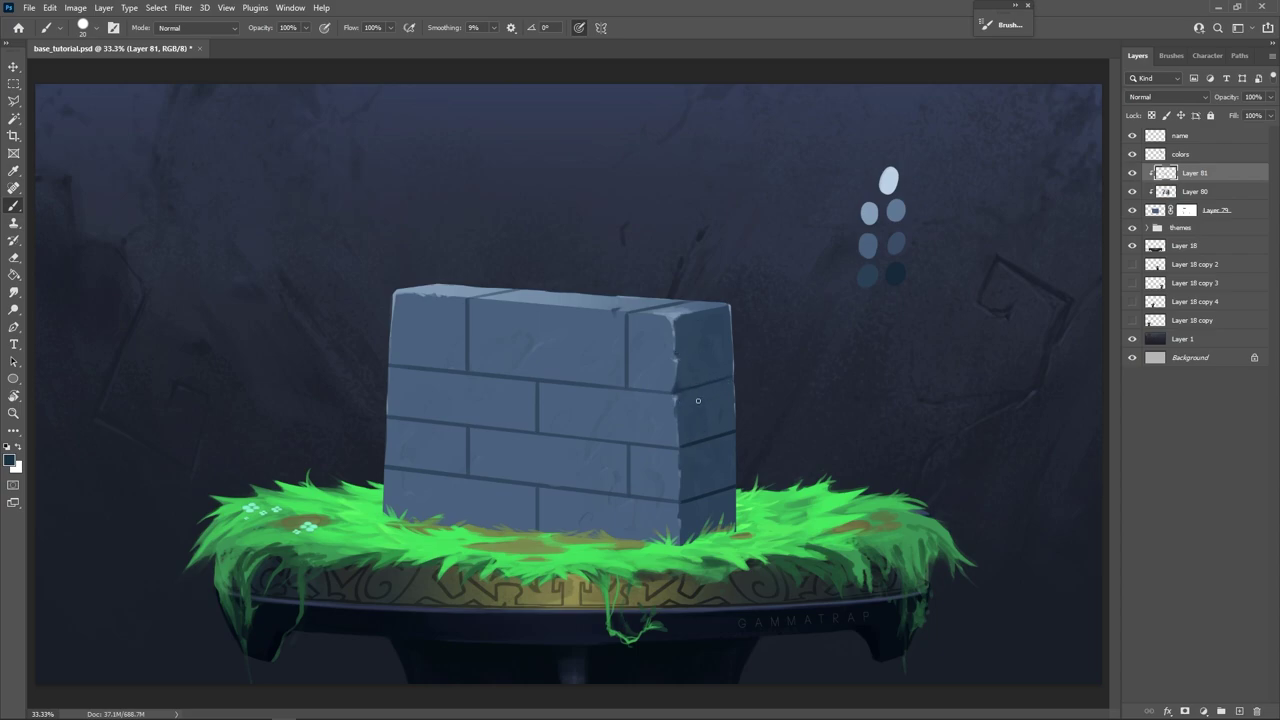
left_click(632, 375, "alt")
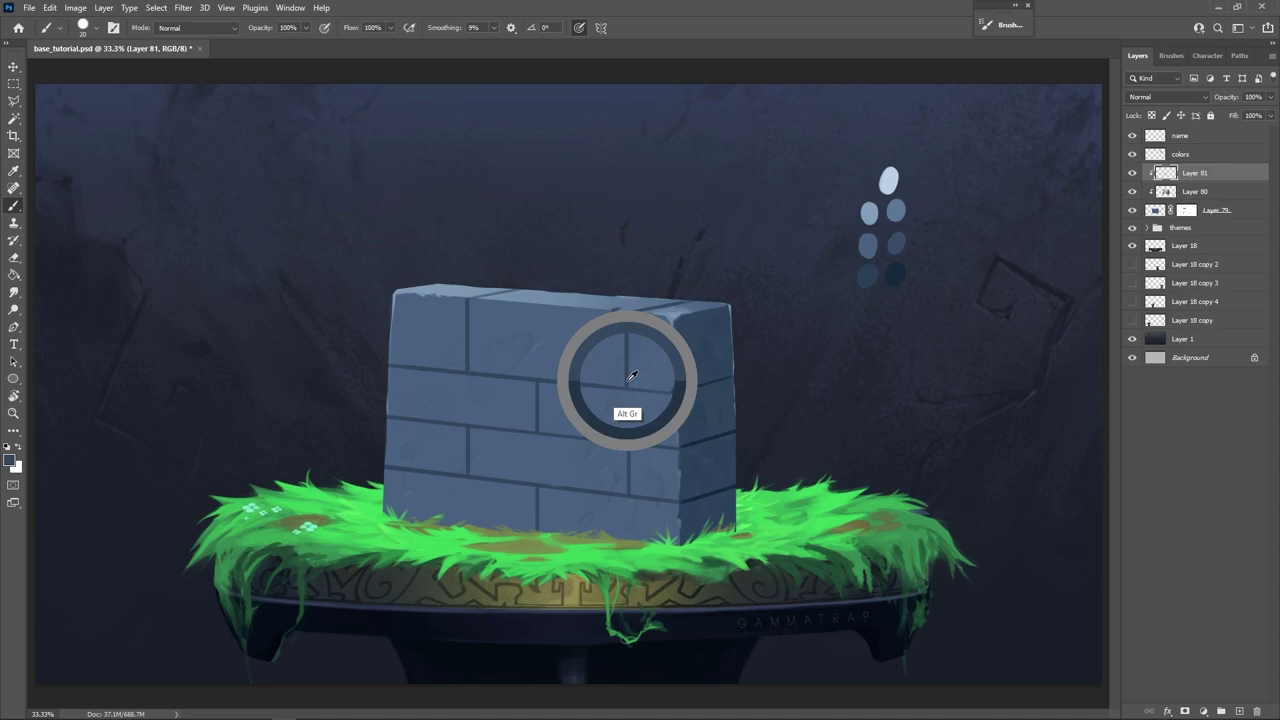
mouse_move(652, 410)
left_mouse_down()
mouse_move(672, 430)
mouse_move(681, 404)
left_mouse_up()
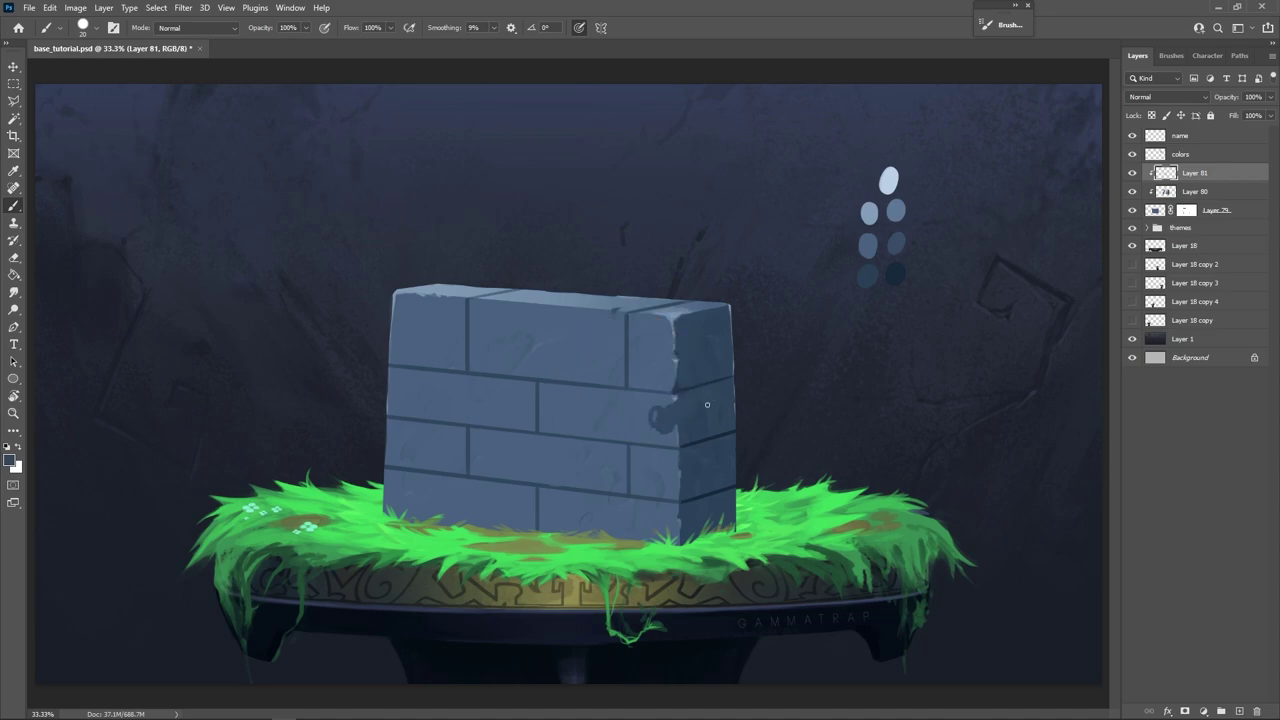
key("ctrl+z")
left_click(700, 437, "alt")
left_click_drag(630, 428, 627, 474)
key("ctrl+z")
Wear down the front-face brick corners and paint cracks into several bricks in the joint colour with a smaller brush.
left_click(467, 309, "alt")
key("bracketleft")
key("bracketleft")
left_click_drag(546, 432, 540, 420)
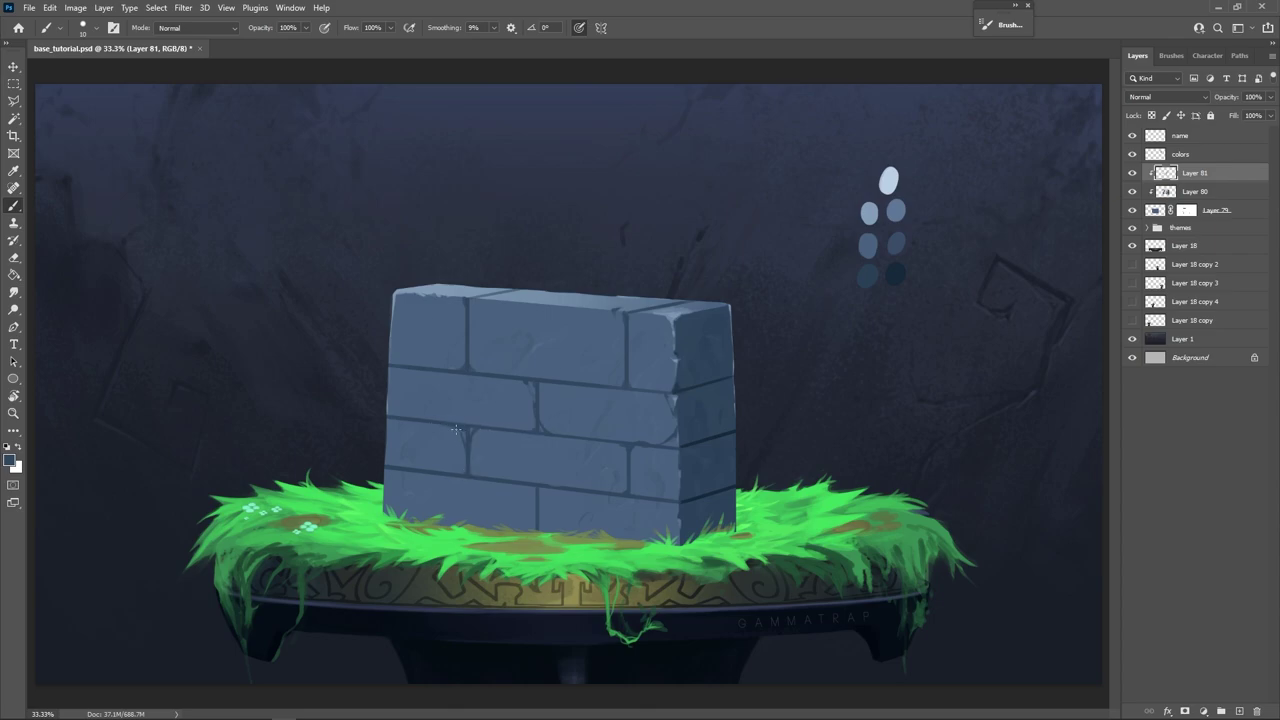
left_click_drag(432, 430, 414, 428)
mouse_move(540, 516)
left_mouse_down()
mouse_move(564, 488)
mouse_move(539, 497)
mouse_move(604, 527)
mouse_move(614, 506)
mouse_move(605, 526)
left_mouse_up()
key("alt")
left_click(692, 440, "alt")
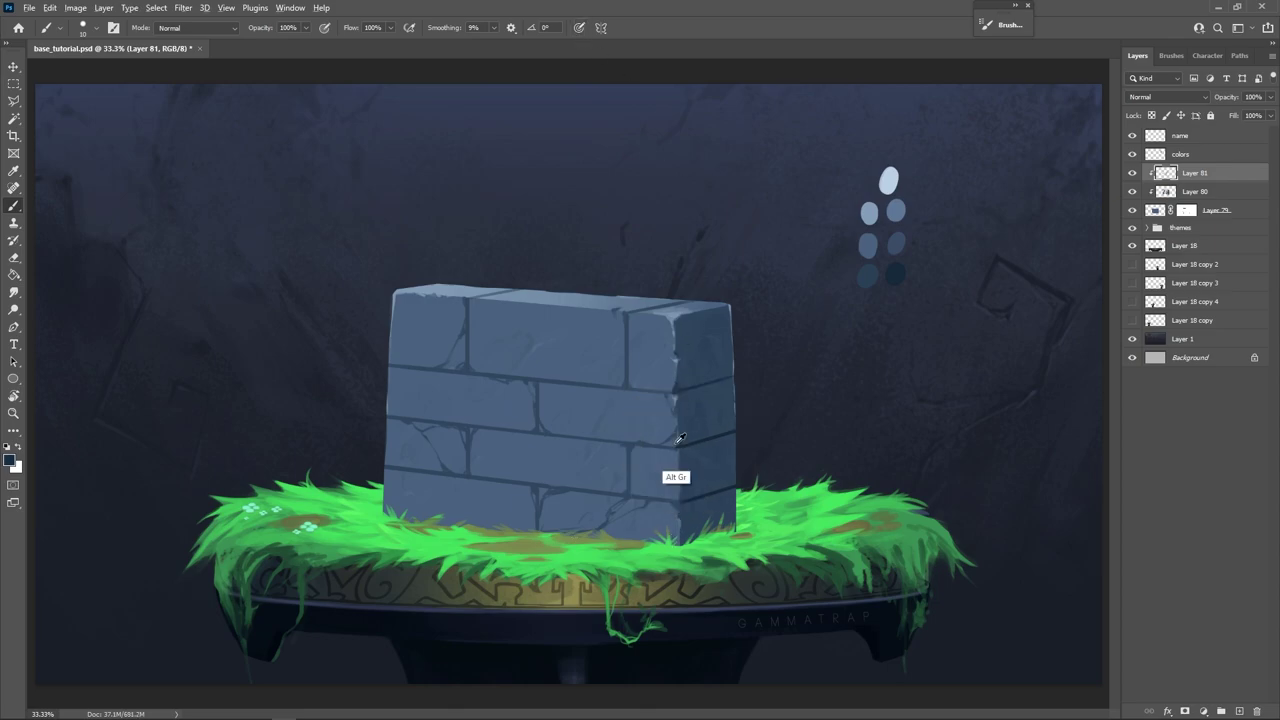
Paint lighter worn edges around the bricks beside the wall's front corner, sampling nearby stone colours.
left_click(676, 443, "alt")
left_click(684, 476, "alt")
left_click_drag(664, 449, 635, 449)
left_click(676, 333, "alt")
left_click(672, 309, "alt")
left_click(633, 317, "alt")
left_click(629, 323, "alt")
left_click(624, 363, "alt")
left_click(676, 410, "alt")
left_click(668, 411, "alt")
left_click(681, 438, "alt")
left_click(668, 440, "alt")
left_click(675, 466, "alt")
left_click(664, 495, "alt")
left_click(680, 499, "alt")
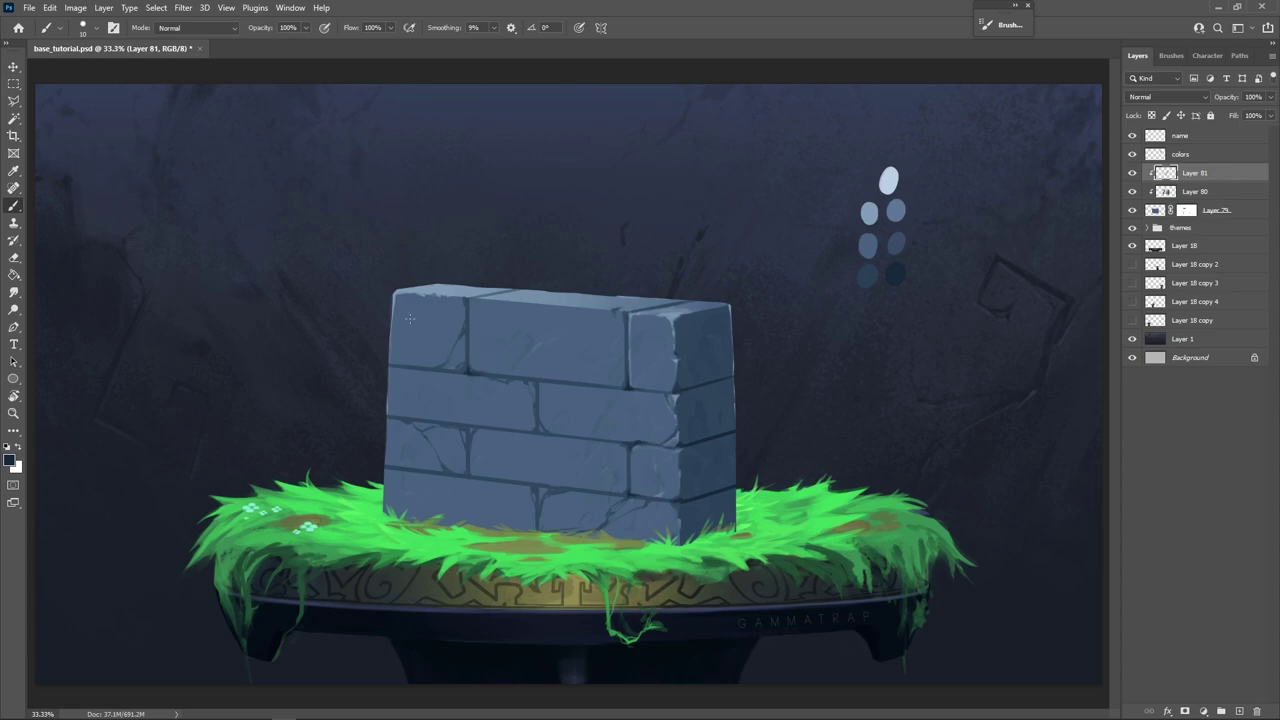
Refine the joints and brick edges across the front face's middle courses with sampled light and dark stone tones.
left_click(464, 378, "alt")
left_click(629, 386, "alt")
left_click(629, 386, "alt")
left_click(548, 376, "alt")
left_click(540, 390, "alt")
left_click(546, 374, "alt")
left_click(645, 438, "alt")
left_click(631, 440, "alt")
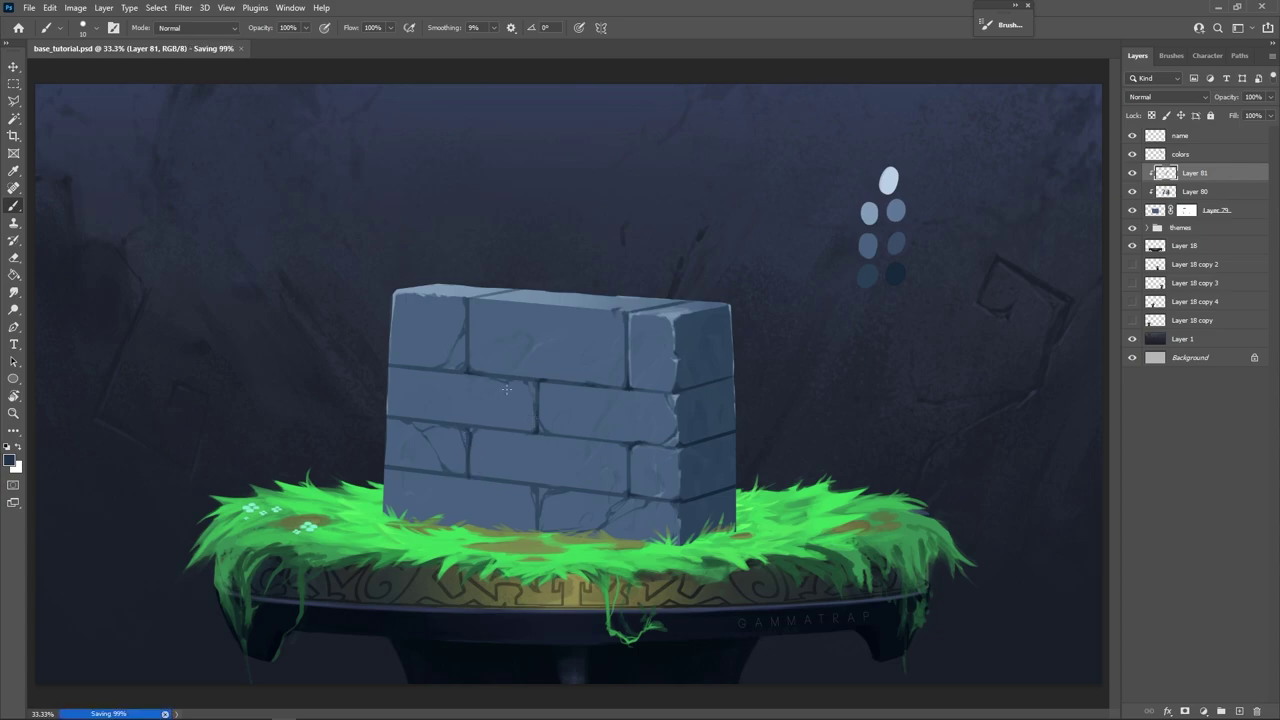
left_click(470, 441, "alt")
left_click(471, 424, "alt")
left_click(472, 367, "alt")
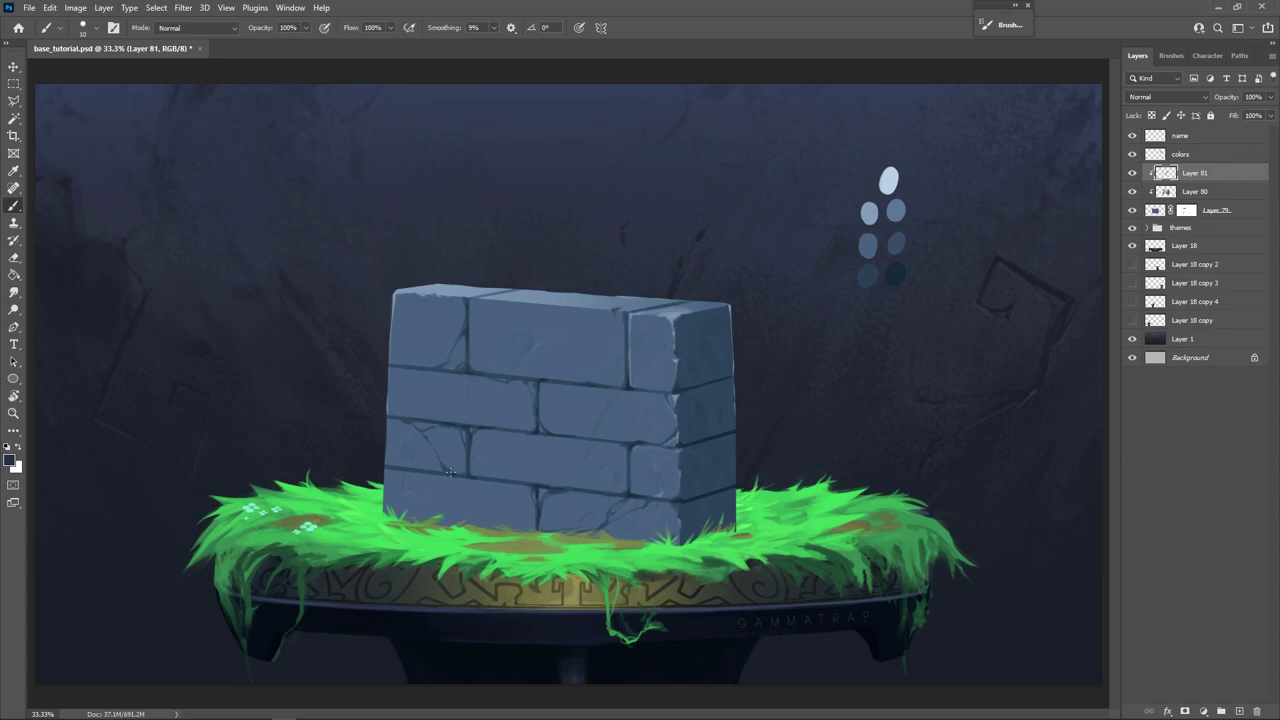
Sharpen the joints, cracks and edge highlights of the bricks in the front face's lower courses.
left_click(637, 449, "alt")
left_click(536, 492, "alt")
left_click(541, 485)
left_click(537, 431, "alt")
left_click(650, 504, "alt")
left_click_drag(620, 516, 631, 501)
left_click(538, 495, "alt")
left_click(577, 495, "alt")
left_click_drag(540, 429, 538, 422)
left_click(538, 424, "alt")
left_click(552, 487, "alt")
Highlight the top-course brick edges along the two upper vertical joints and the joint line beneath them.
left_click(678, 314, "alt")
left_click(628, 310, "alt")
left_click(624, 312, "alt")
left_click_drag(621, 313, 624, 338)
left_click_drag(469, 320, 470, 308)
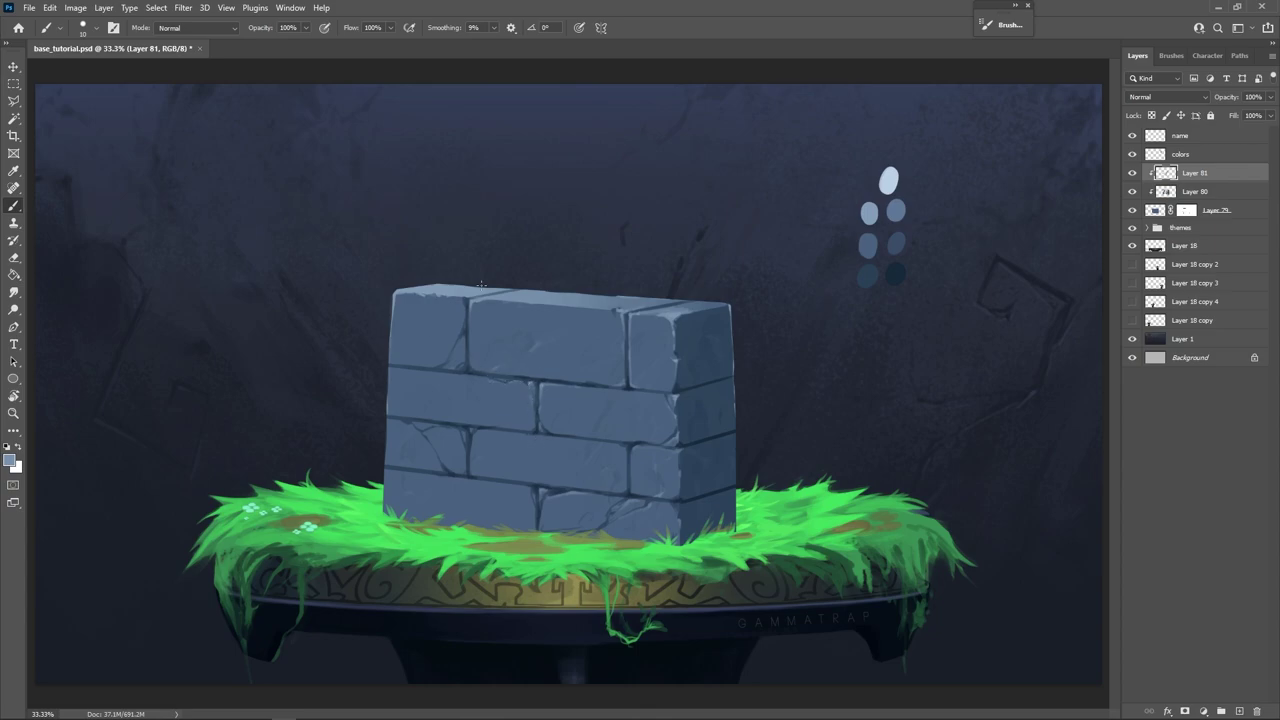
left_click_drag(473, 376, 437, 372)
Notch the wall's outline at the joint ends on the Layer 79 mask, then compare the wall without and with Layer 81.
left_click(1184, 211)
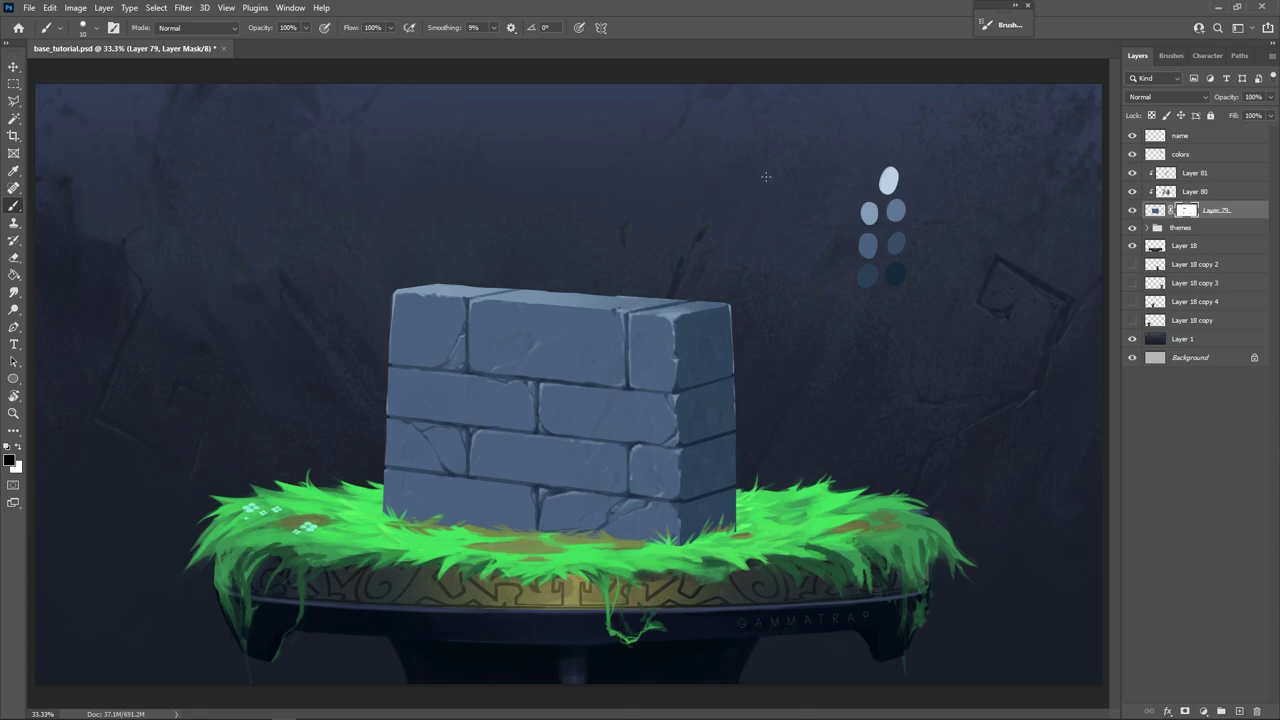
left_click(1183, 177)
left_click(1132, 174)
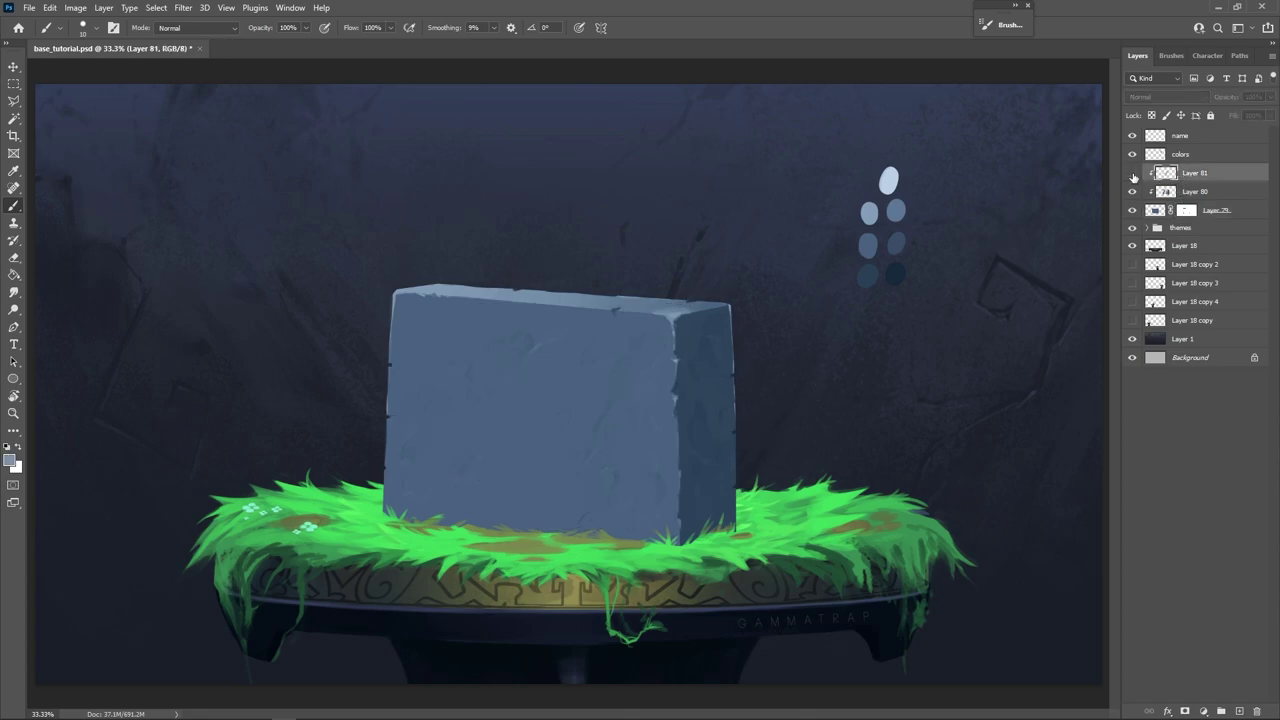
left_click(1132, 176)
Paint cracks into the shaded side-face bricks, then add a new layer above the joints and enlarge the brush.
left_click(560, 518, "alt")
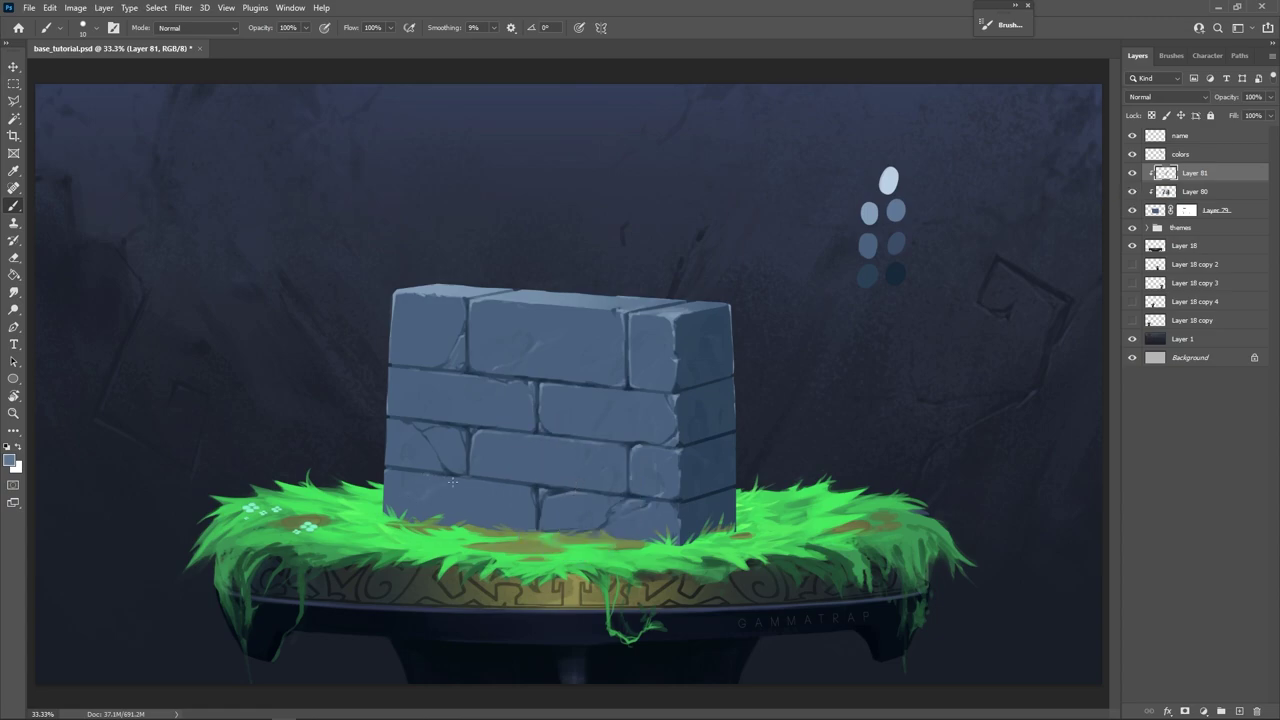
left_click(741, 487, "alt")
left_click(579, 27)
left_click(1239, 711)
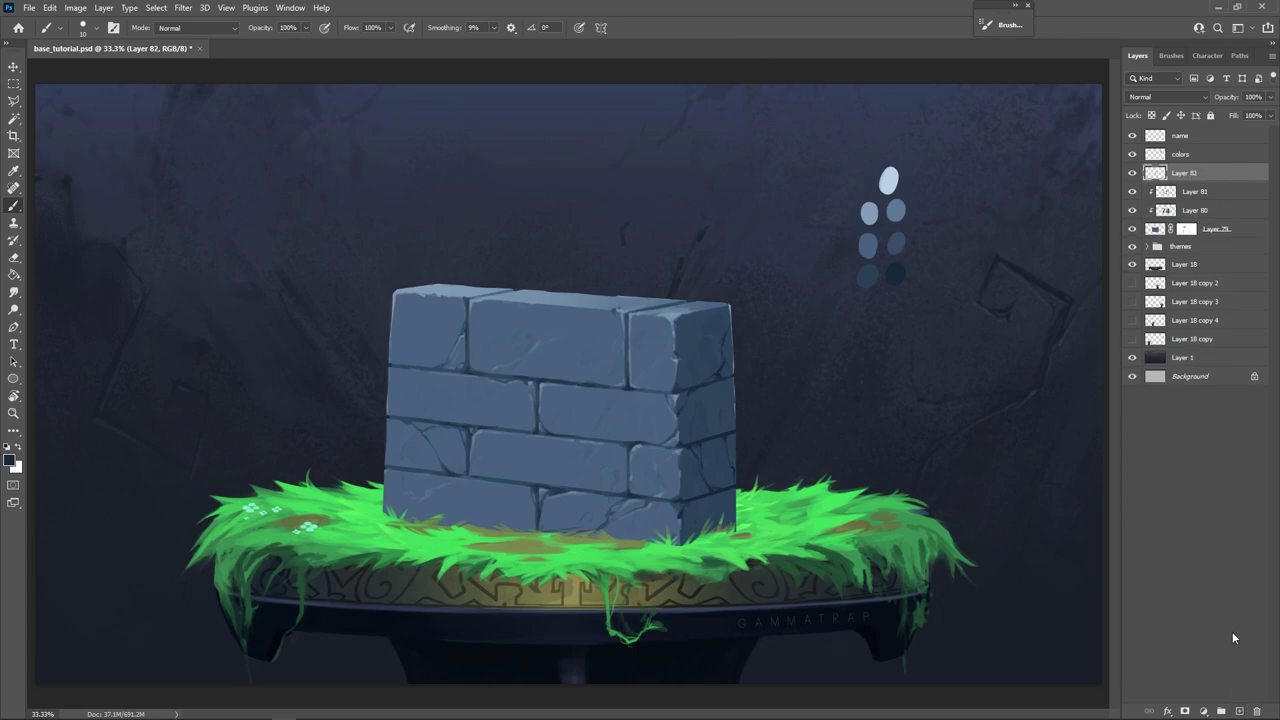
key("bracketright")
key("bracketright")
left_click_drag(679, 311, 431, 293)
key("ctrl+z")
mouse_move(582, 320)
left_mouse_down()
mouse_move(480, 480)
mouse_move(557, 335)
left_mouse_up()
key("ctrl+z")
mouse_move(722, 408)
left_mouse_down()
mouse_move(698, 496)
mouse_move(718, 380)
left_mouse_up()
key("ctrl+z")
Paint a vine in sampled grass green down the front face beside the corner and thicken it.
left_click(864, 500, "alt")
mouse_move(647, 316)
left_mouse_down()
mouse_move(669, 359)
mouse_move(654, 323)
mouse_move(674, 404)
left_mouse_up()
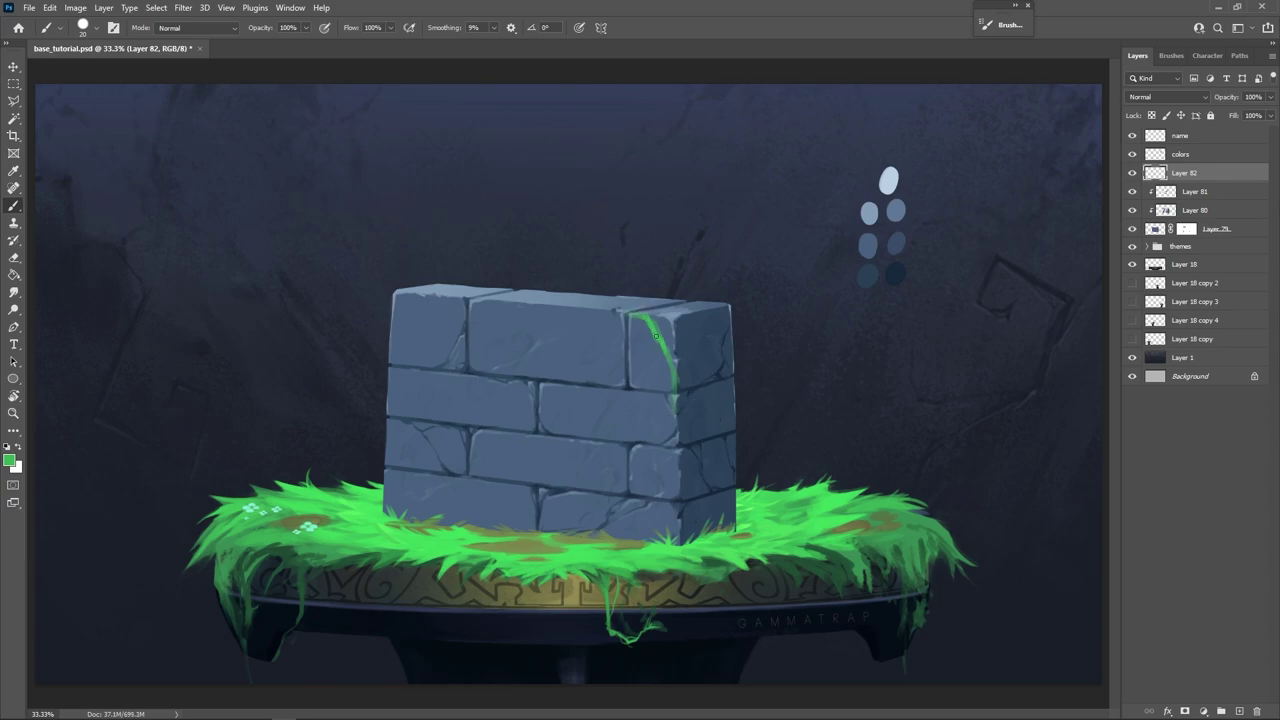
key("ctrl+z")
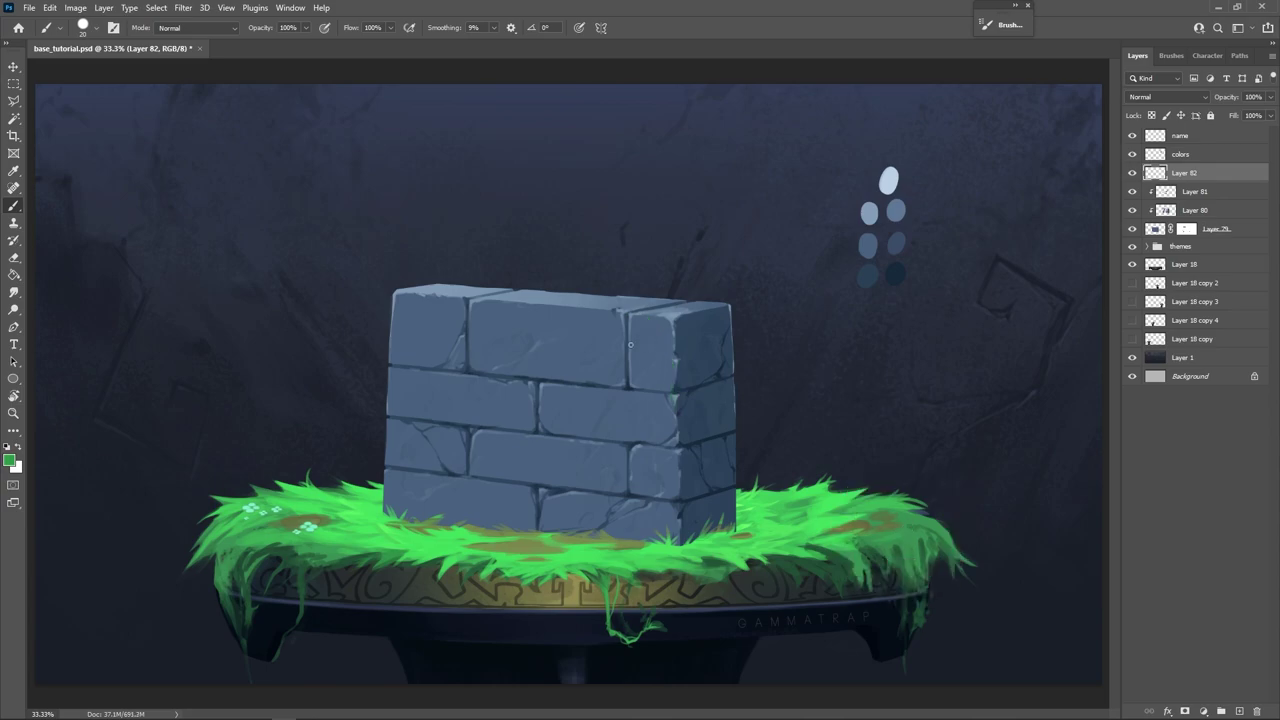
mouse_move(641, 320)
left_mouse_down()
mouse_move(673, 402)
mouse_move(671, 391)
mouse_move(671, 443)
mouse_move(626, 505)
left_mouse_up()
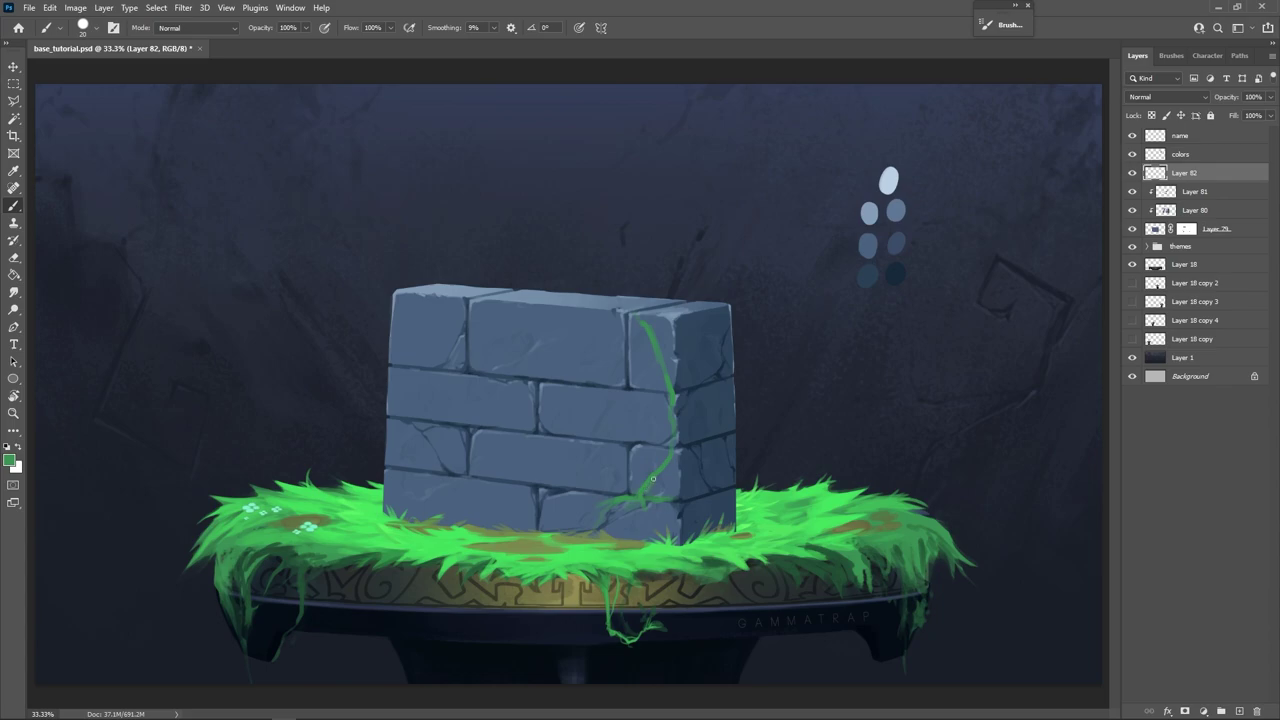
key("bracketright")
key("bracketright")
left_click_drag(668, 425, 673, 452)
Extend the vine along the wall's upper edge with strands hanging over the top-course bricks.
key("bracketright")
mouse_move(668, 398)
left_mouse_down()
mouse_move(597, 320)
mouse_move(576, 315)
mouse_move(580, 398)
left_mouse_up()
key("bracketleft")
key("bracketleft")
mouse_move(580, 346)
left_mouse_down()
mouse_move(566, 421)
mouse_move(573, 331)
mouse_move(549, 310)
mouse_move(462, 302)
mouse_move(459, 419)
left_mouse_up()
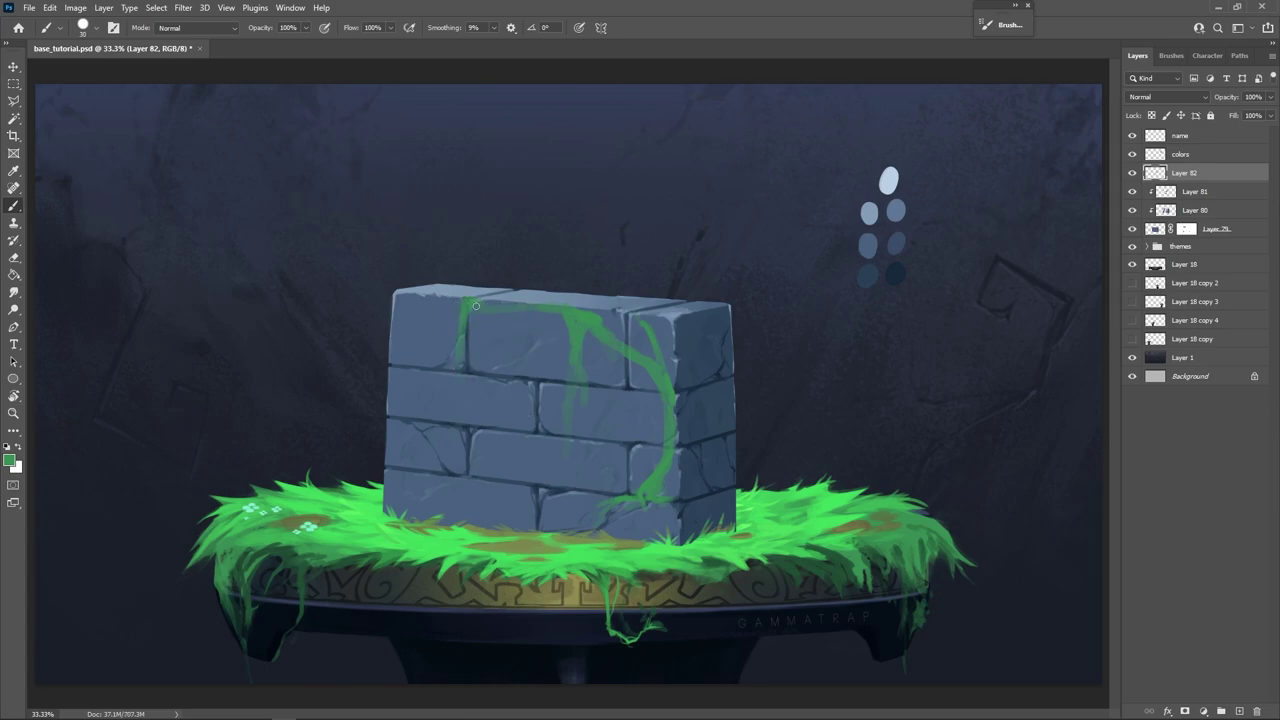
Branch the vines across the front face's bricks near the corner and root them in the grass.
left_click_drag(570, 530, 577, 432)
mouse_move(580, 478)
left_mouse_down()
mouse_move(597, 452)
mouse_move(587, 395)
left_mouse_up()
mouse_move(612, 443)
left_mouse_down()
mouse_move(656, 474)
mouse_move(643, 447)
mouse_move(643, 370)
left_mouse_up()
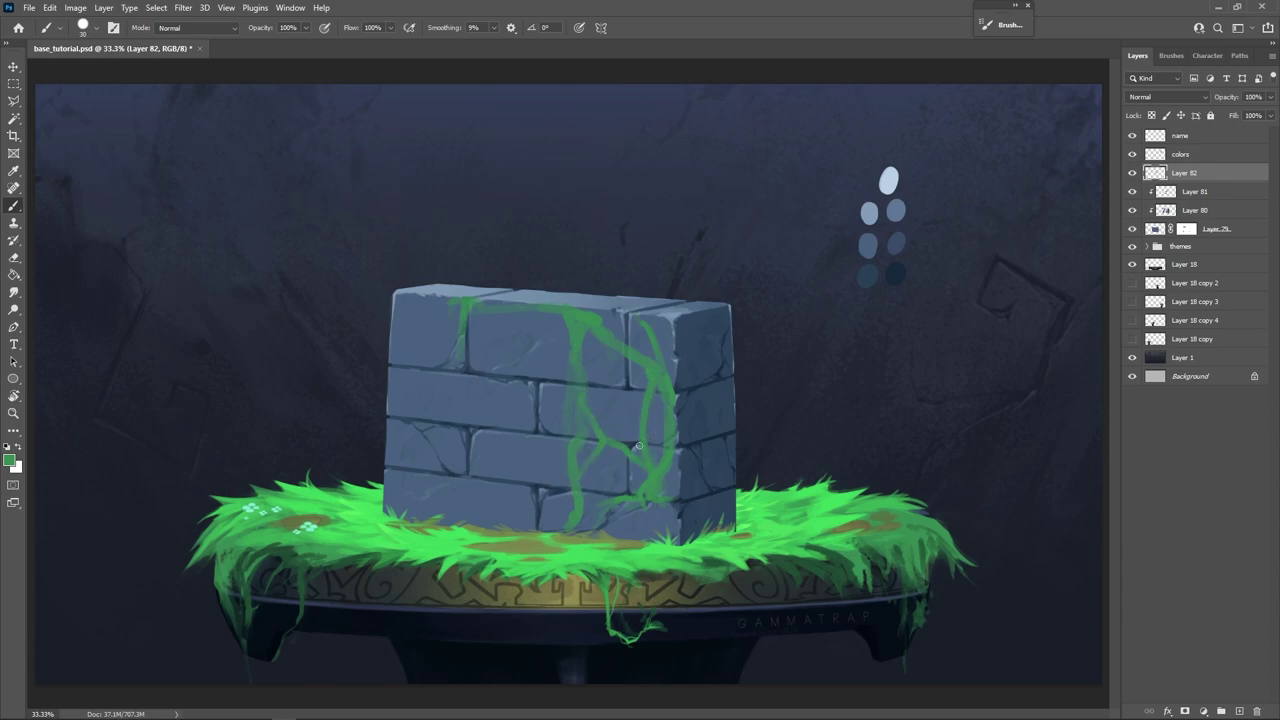
left_click_drag(646, 455, 616, 347)
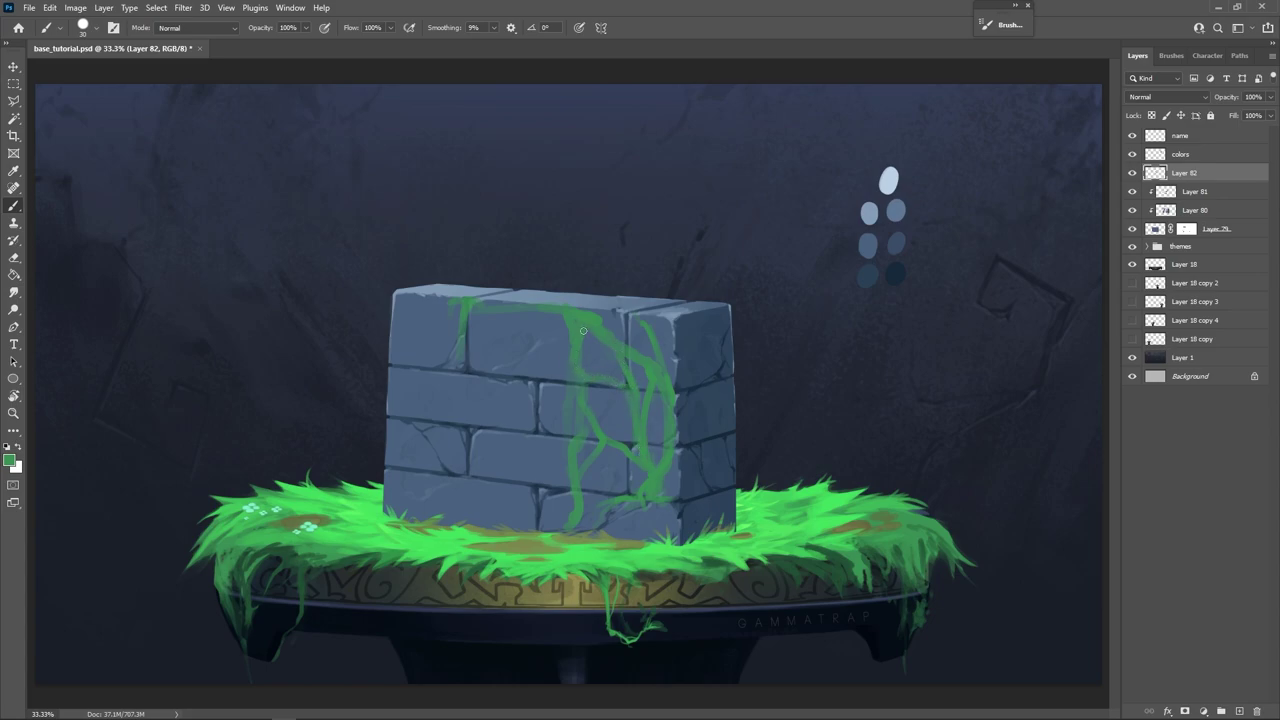
mouse_move(650, 436)
left_mouse_down()
mouse_move(665, 486)
mouse_move(658, 392)
mouse_move(664, 504)
mouse_move(669, 517)
mouse_move(671, 489)
mouse_move(668, 541)
left_mouse_up()
key("[")
mouse_move(608, 514)
left_mouse_down()
mouse_move(666, 514)
mouse_move(599, 523)
left_mouse_up()
mouse_move(584, 480)
left_mouse_down()
mouse_move(604, 519)
mouse_move(560, 525)
left_mouse_up()
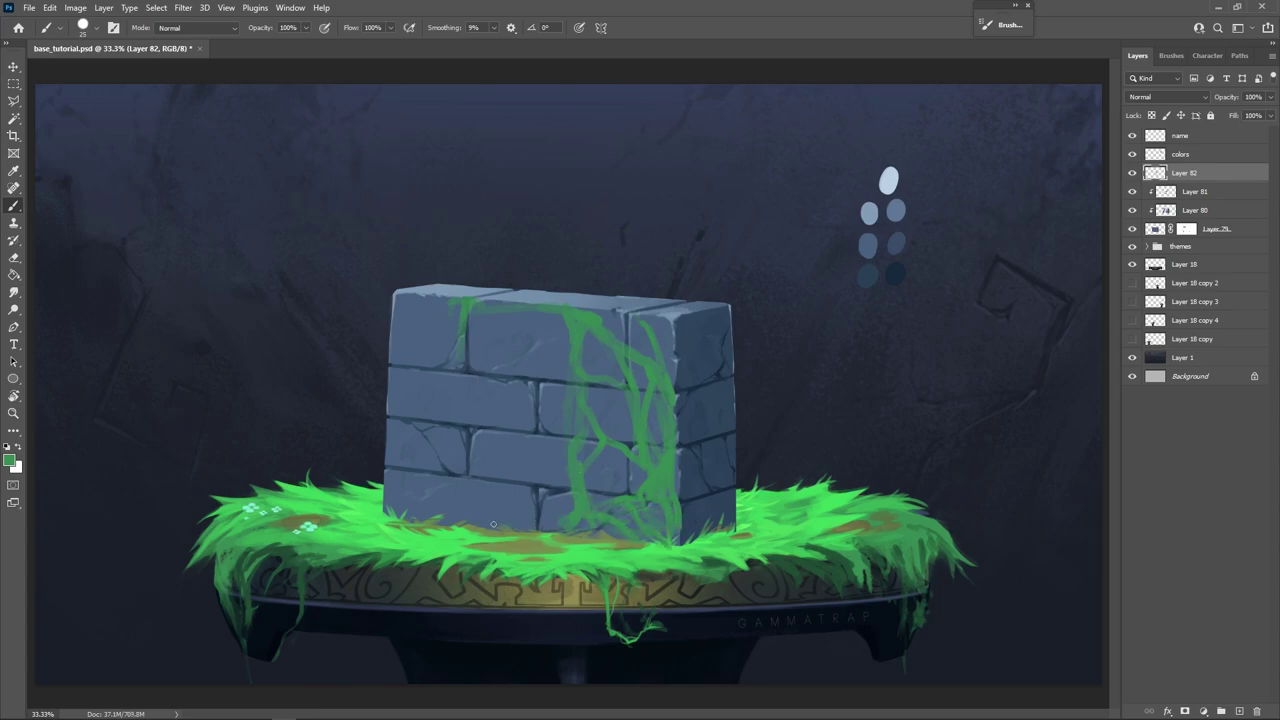
Paint a small separate vine climbing the lower bricks at the front face's far end from the corner.
mouse_move(468, 518)
left_mouse_down()
mouse_move(402, 441)
mouse_move(456, 516)
left_mouse_up()
key("[")
key("[")
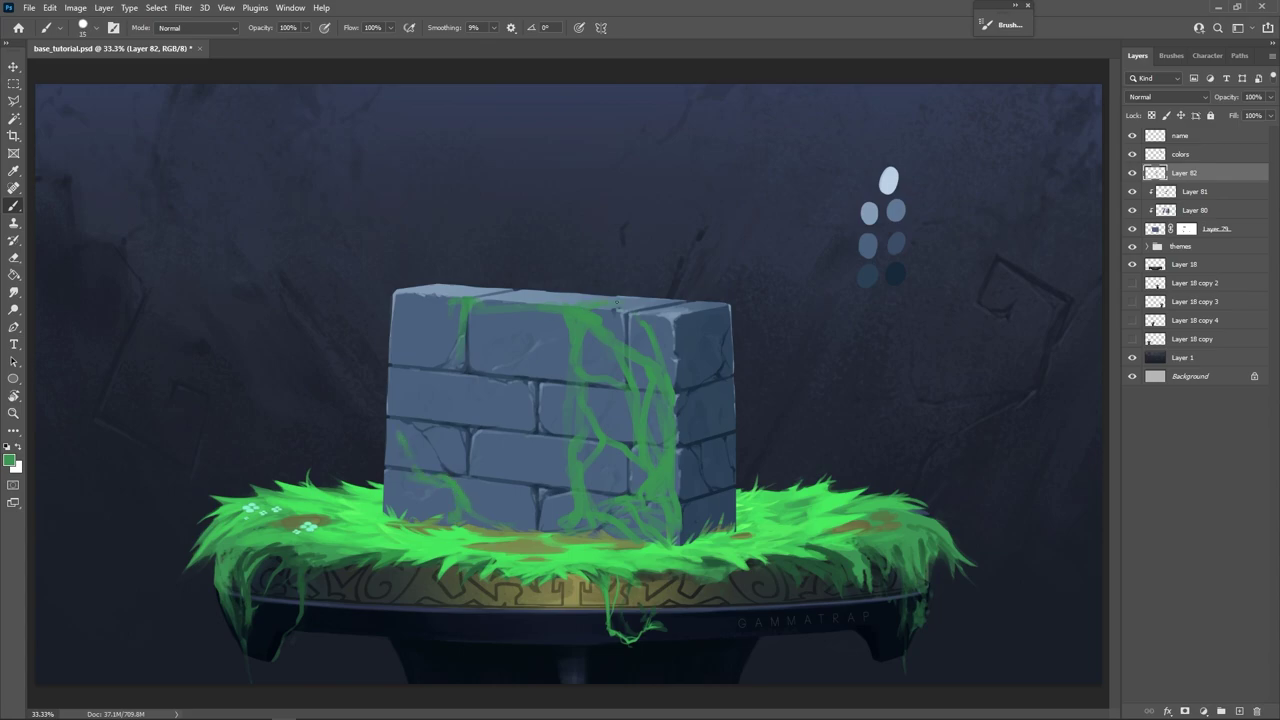
Paint branching vines over the shaded side face from the grass up to the top course.
key("bracketright")
key("bracketright")
key("bracketright")
mouse_move(678, 400)
left_mouse_down()
mouse_move(735, 386)
mouse_move(681, 457)
mouse_move(692, 523)
mouse_move(692, 442)
left_mouse_up()
mouse_move(700, 523)
left_mouse_down()
mouse_move(732, 513)
mouse_move(709, 520)
mouse_move(722, 416)
left_mouse_up()
left_click_drag(700, 524, 719, 316)
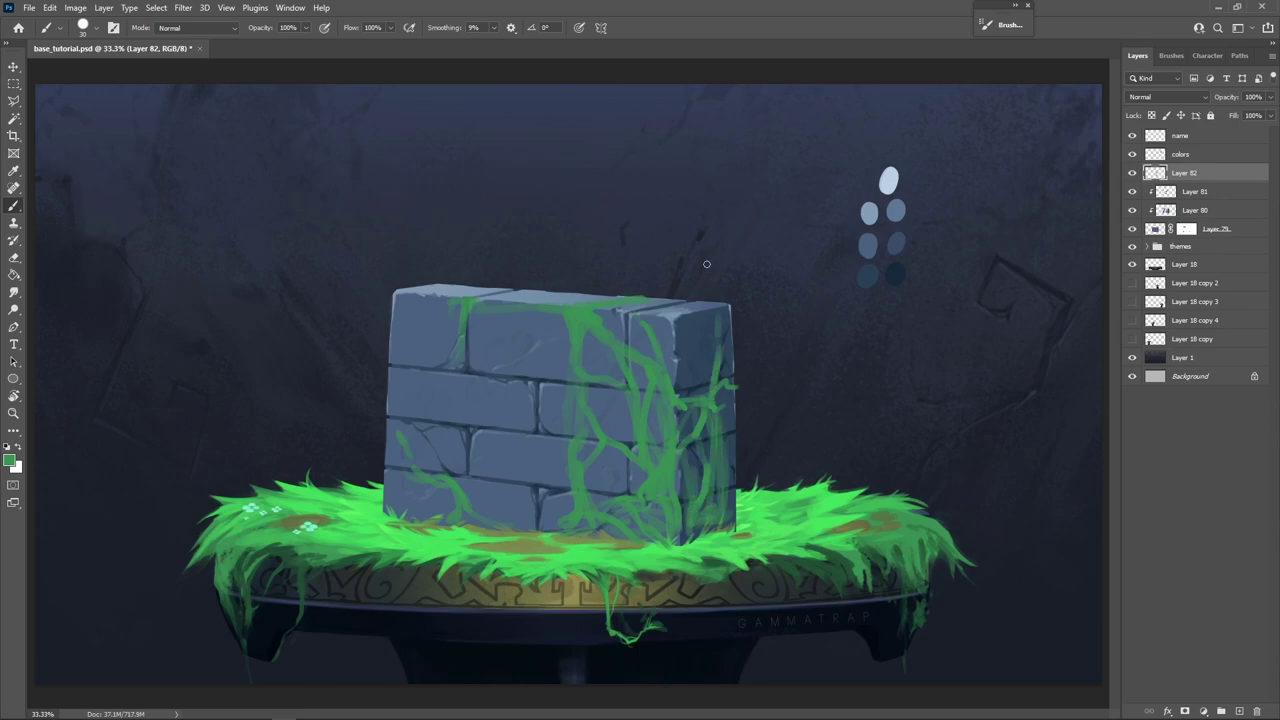
left_click_drag(717, 386, 725, 316)
left_click_drag(696, 432, 690, 498)
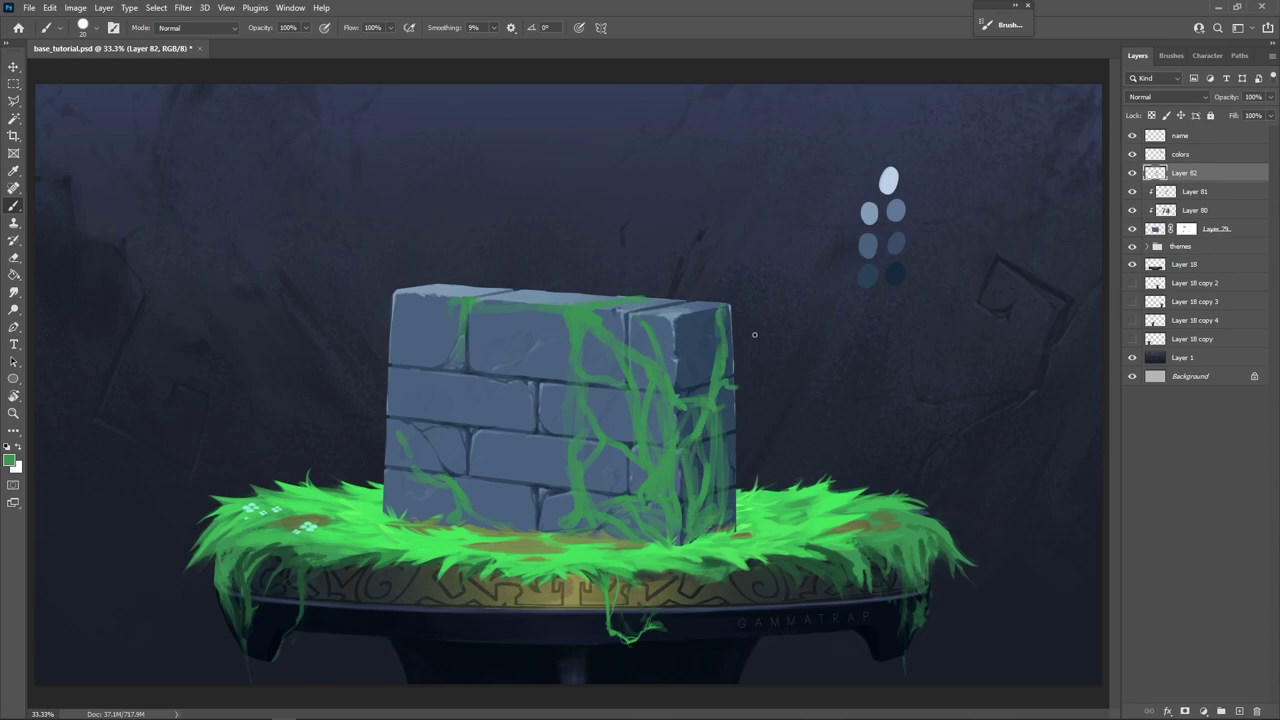
Erase parts of the vines on the side face and around the corner to thin them.
key("e")
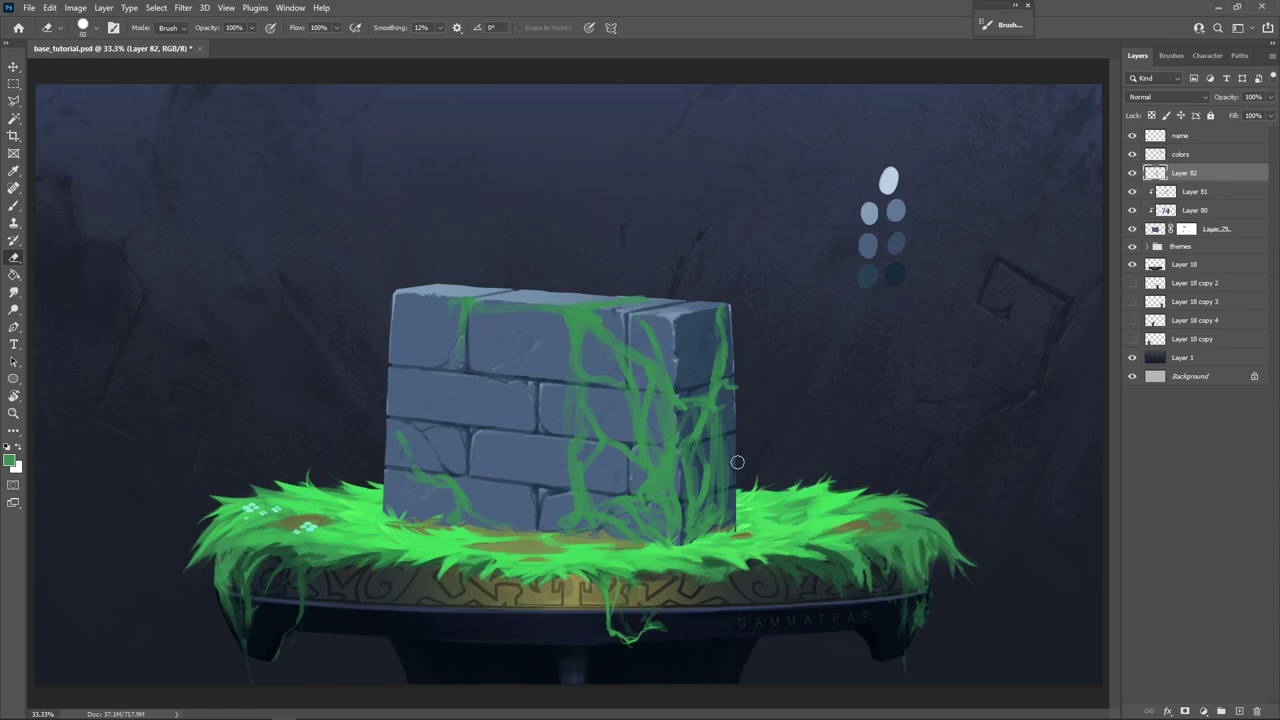
mouse_move(714, 463)
left_mouse_down()
mouse_move(709, 426)
mouse_move(724, 420)
left_mouse_up()
mouse_move(724, 500)
left_mouse_down()
mouse_move(727, 467)
mouse_move(711, 479)
left_mouse_up()
key("[")
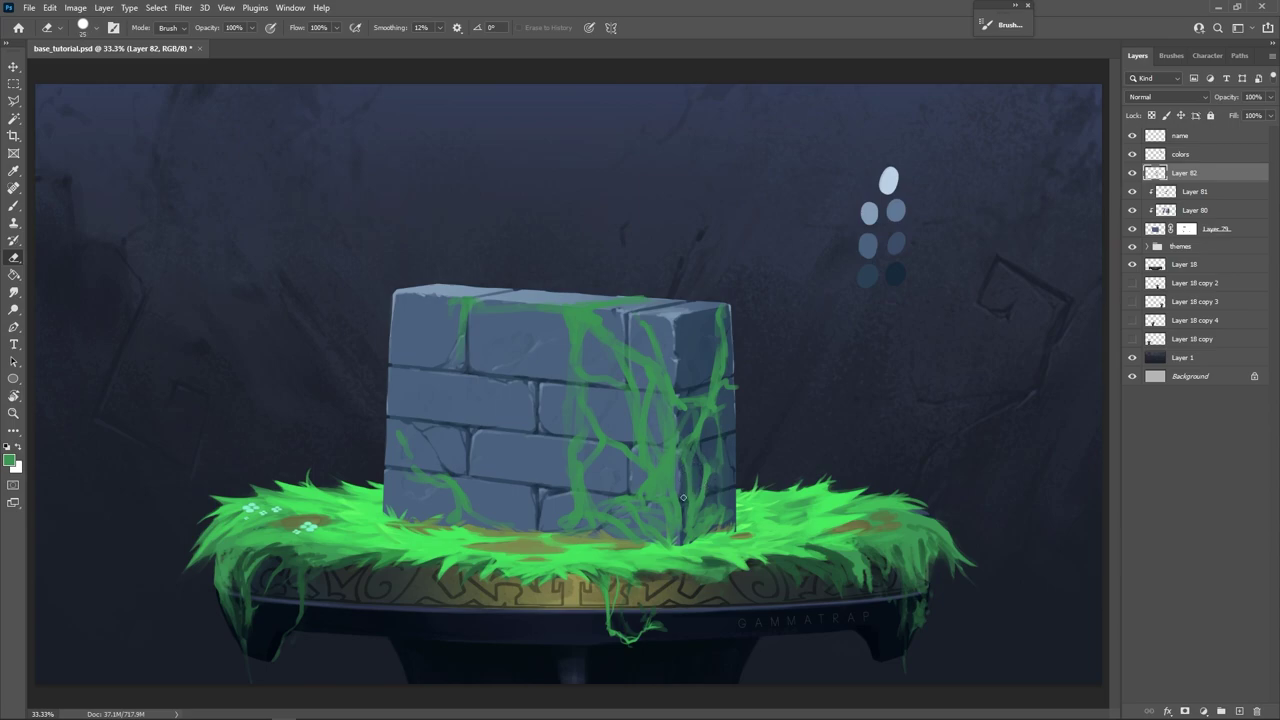
mouse_move(695, 430)
left_mouse_down()
mouse_move(727, 373)
mouse_move(712, 383)
mouse_move(714, 314)
mouse_move(731, 331)
mouse_move(730, 365)
mouse_move(669, 385)
left_mouse_up()
key("[")
left_click_drag(610, 336, 591, 315)
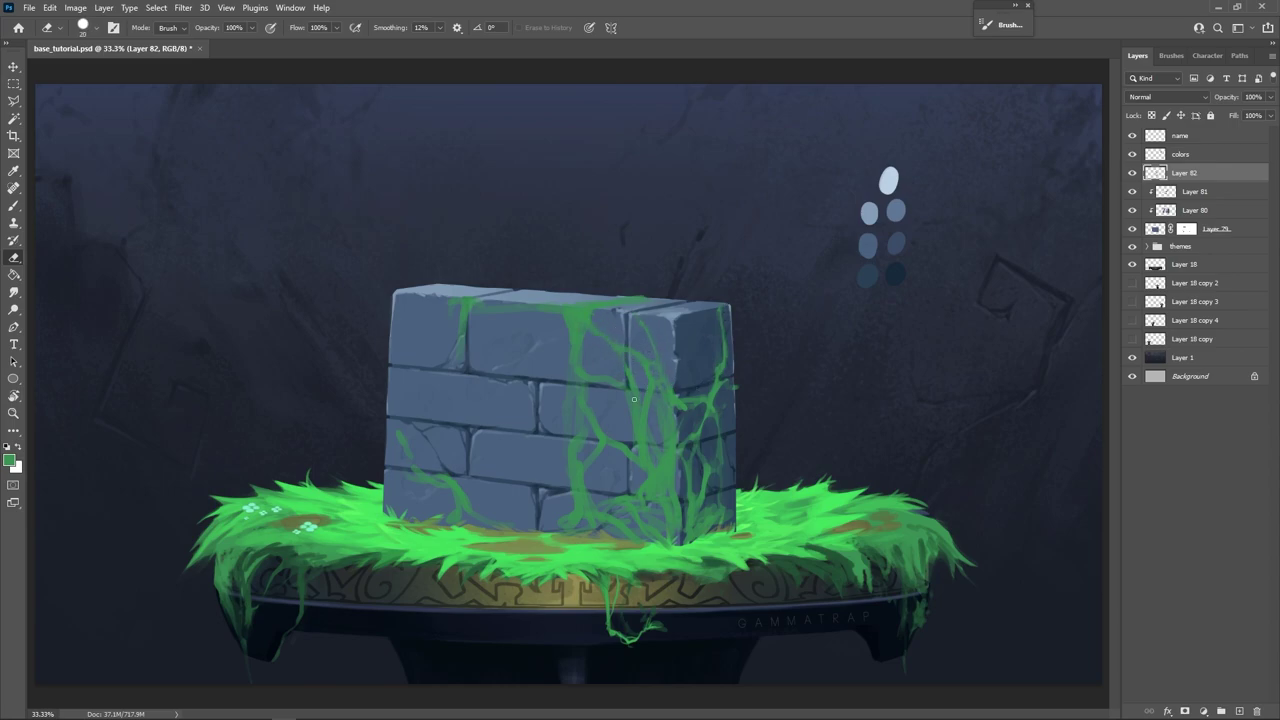
Thin the remaining vines across the front face and clean up the side-face strands with a small eraser.
key("bracketleft")
key("bracketright")
key("bracketleft")
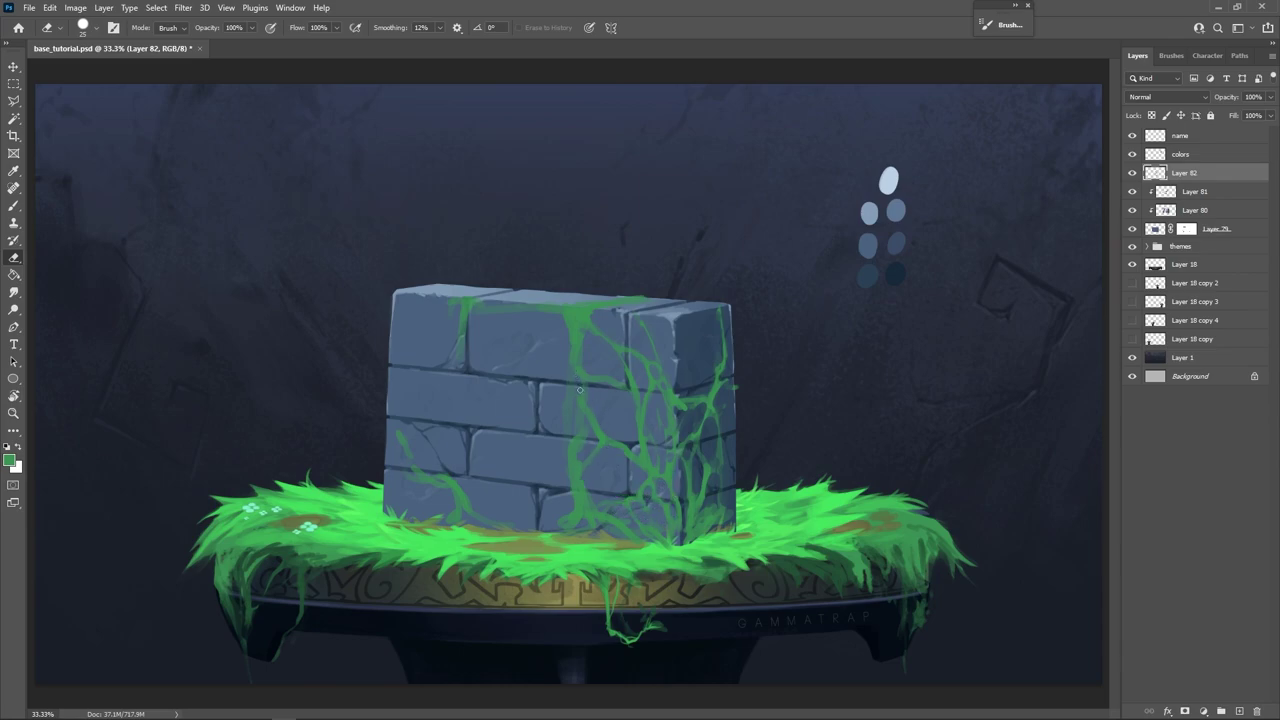
left_click_drag(580, 438, 573, 527)
mouse_move(578, 332)
left_mouse_down()
mouse_move(570, 316)
mouse_move(570, 364)
left_mouse_up()
left_click_drag(474, 316, 456, 316)
left_click_drag(439, 481, 463, 497)
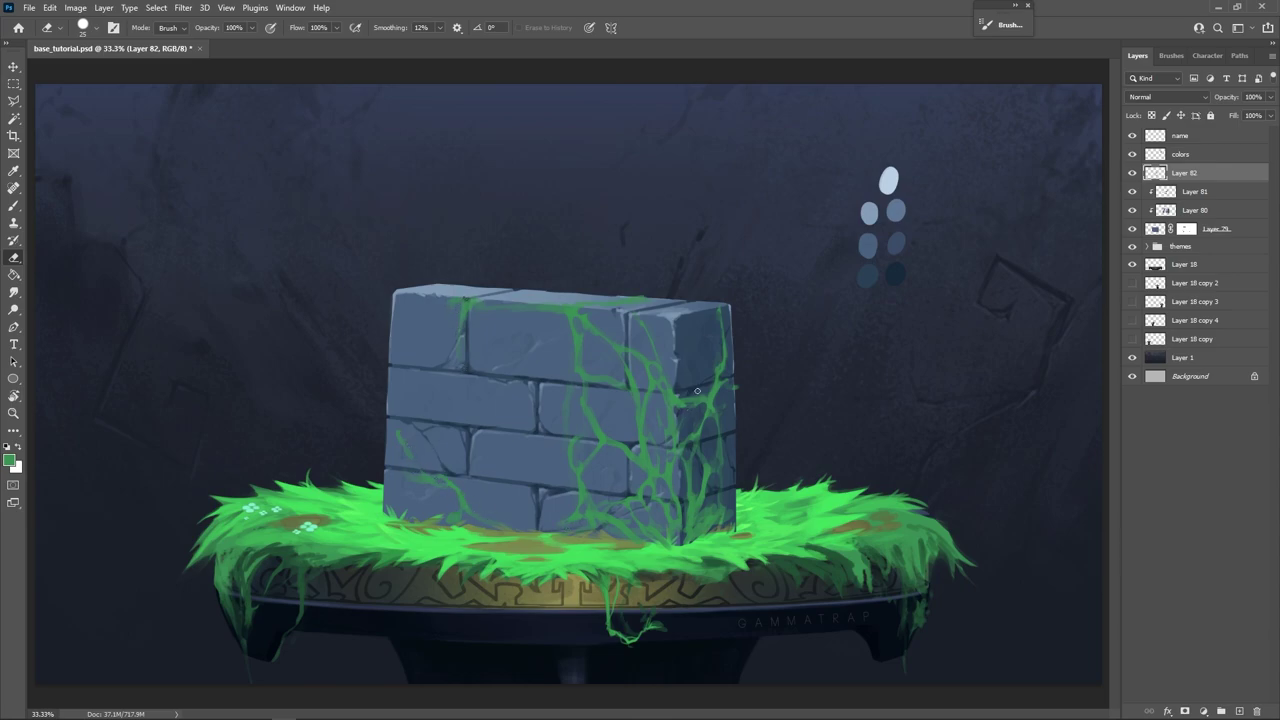
left_click_drag(698, 395, 683, 399)
left_click_drag(712, 517, 707, 531)
Add fine tendrils to the corner and lower front-face vines, alternating painting and erasing to refine their shapes.
key("b")
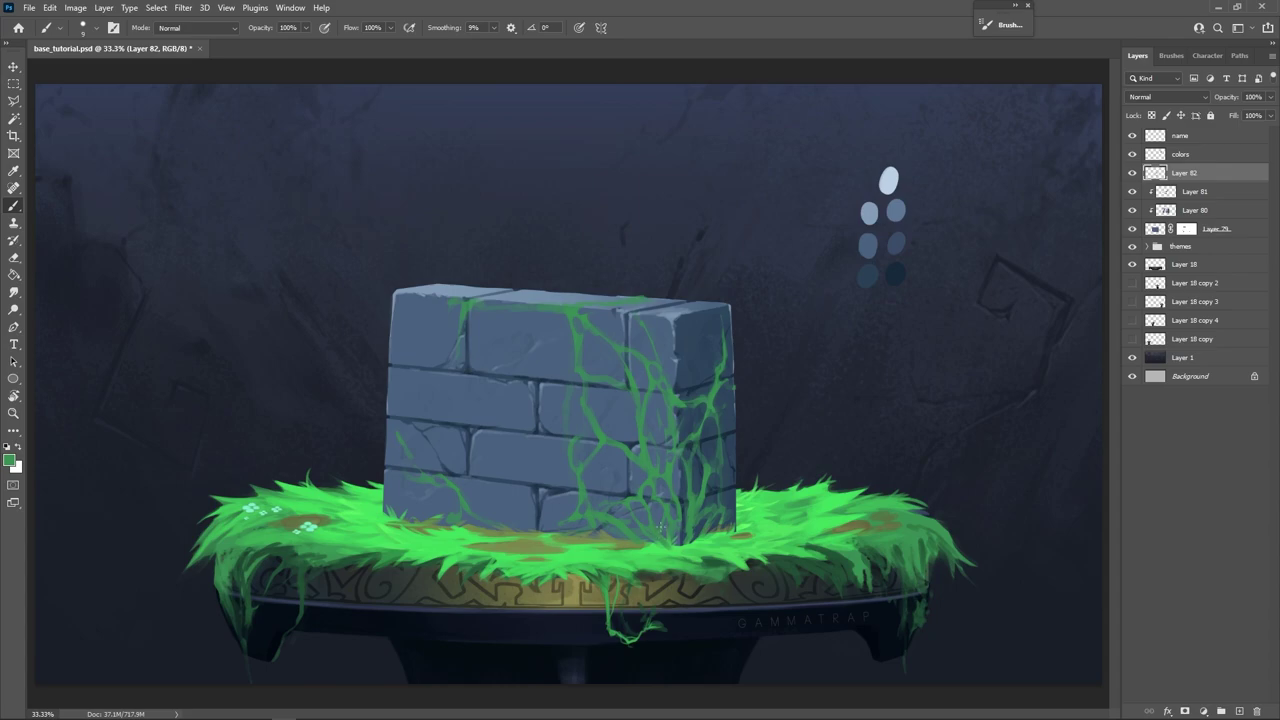
left_click_drag(675, 491, 671, 459)
left_click_drag(658, 354, 661, 316)
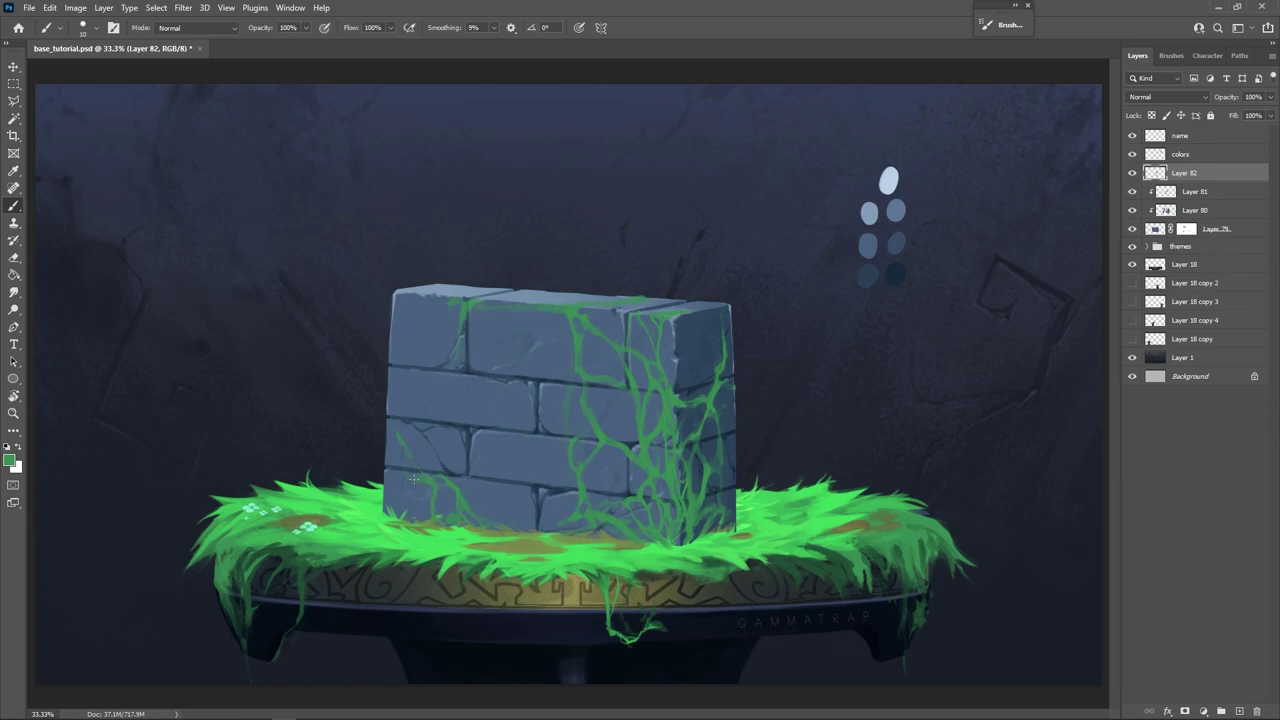
left_click_drag(411, 478, 404, 441)
key("e")
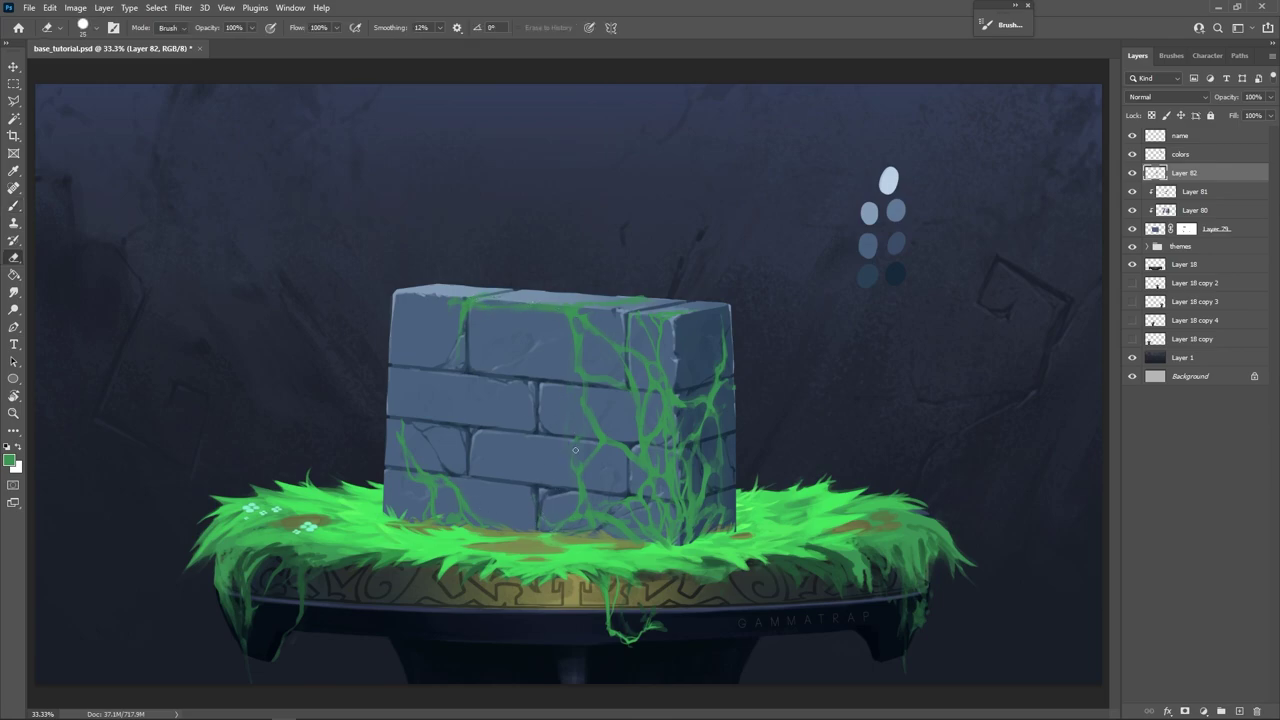
key("b")
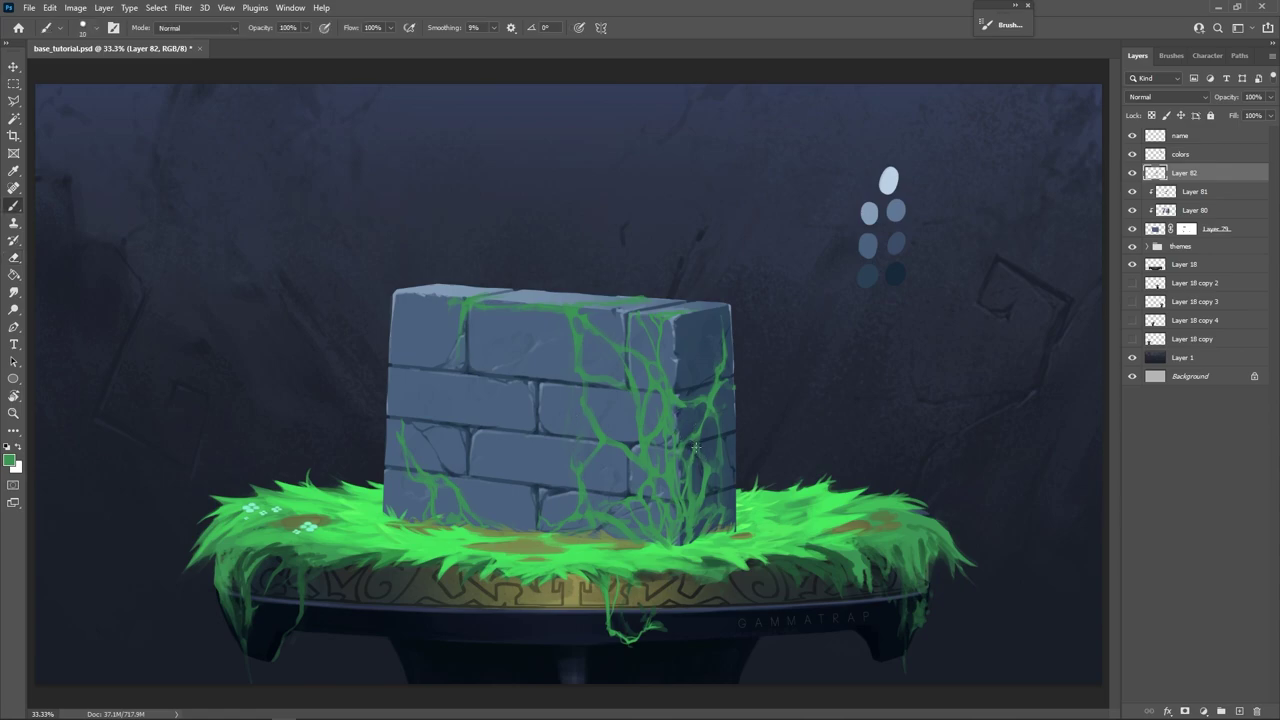
key("e")
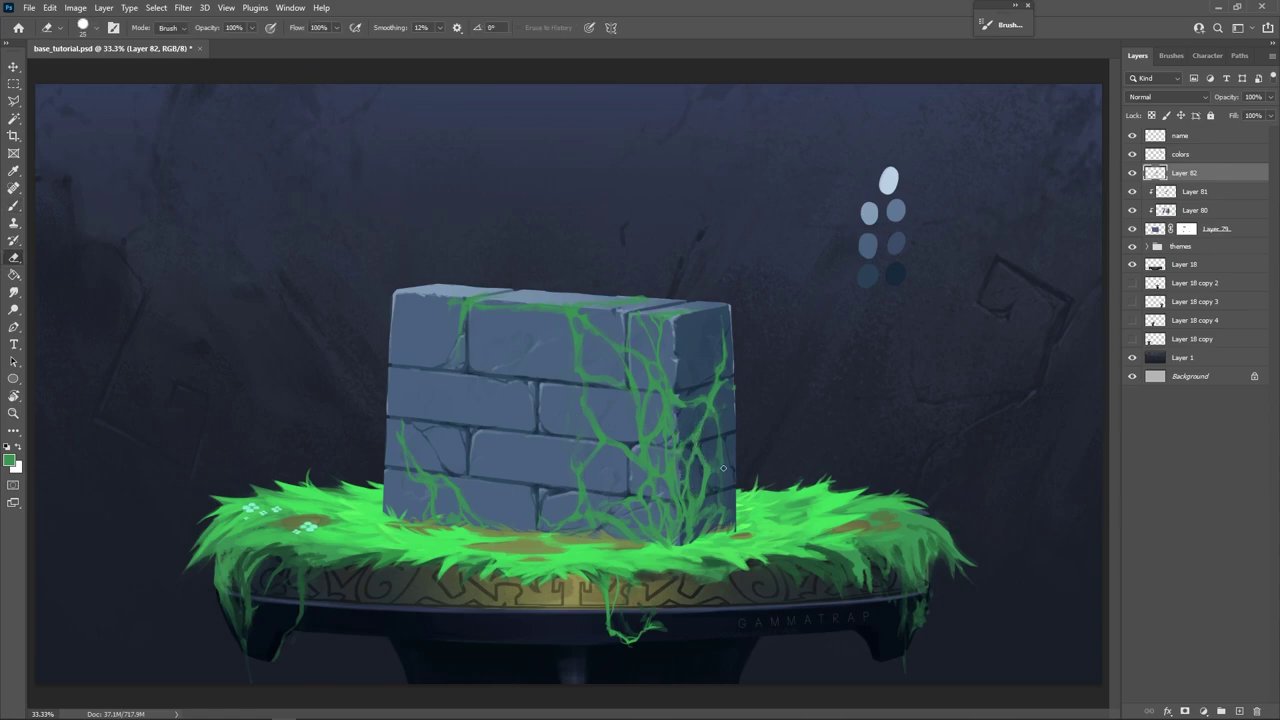
key("b")
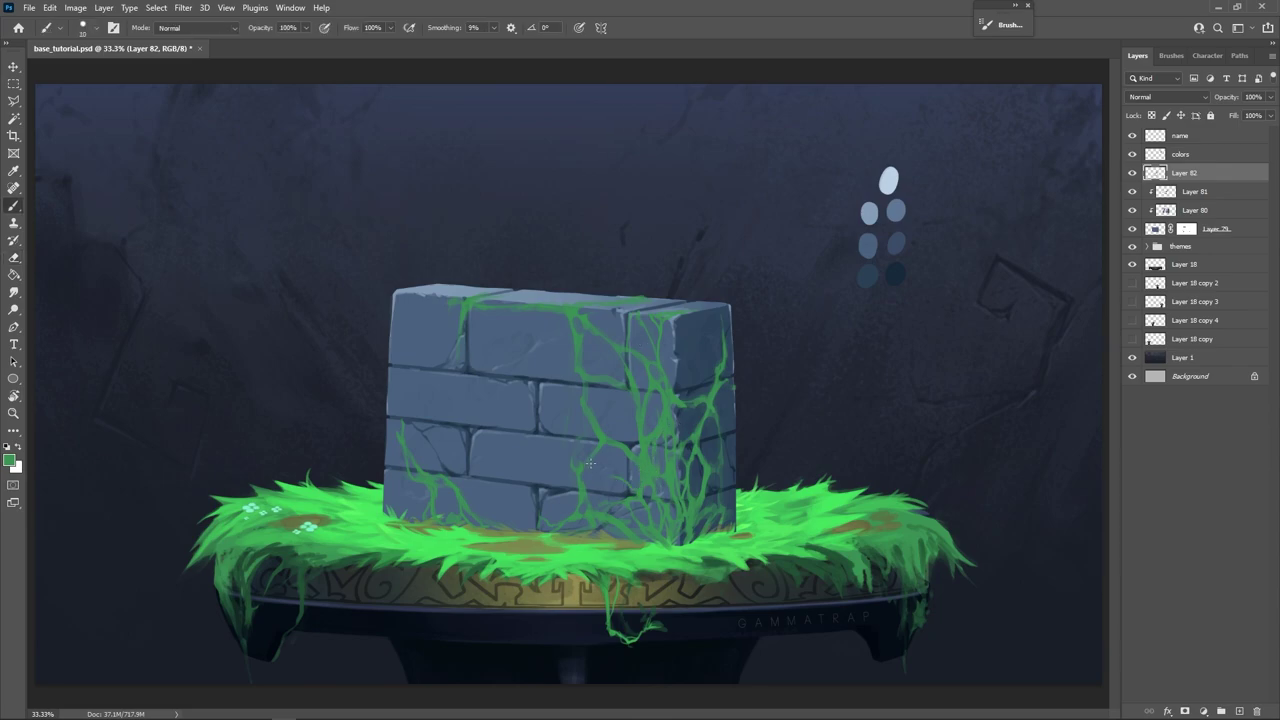
Roughen the vines with small leafy dabs using a slightly larger brush.
key("bracketright")
key("bracketleft")
key("bracketright")
key("bracketright")
left_click(1001, 33)
left_click(1001, 33)
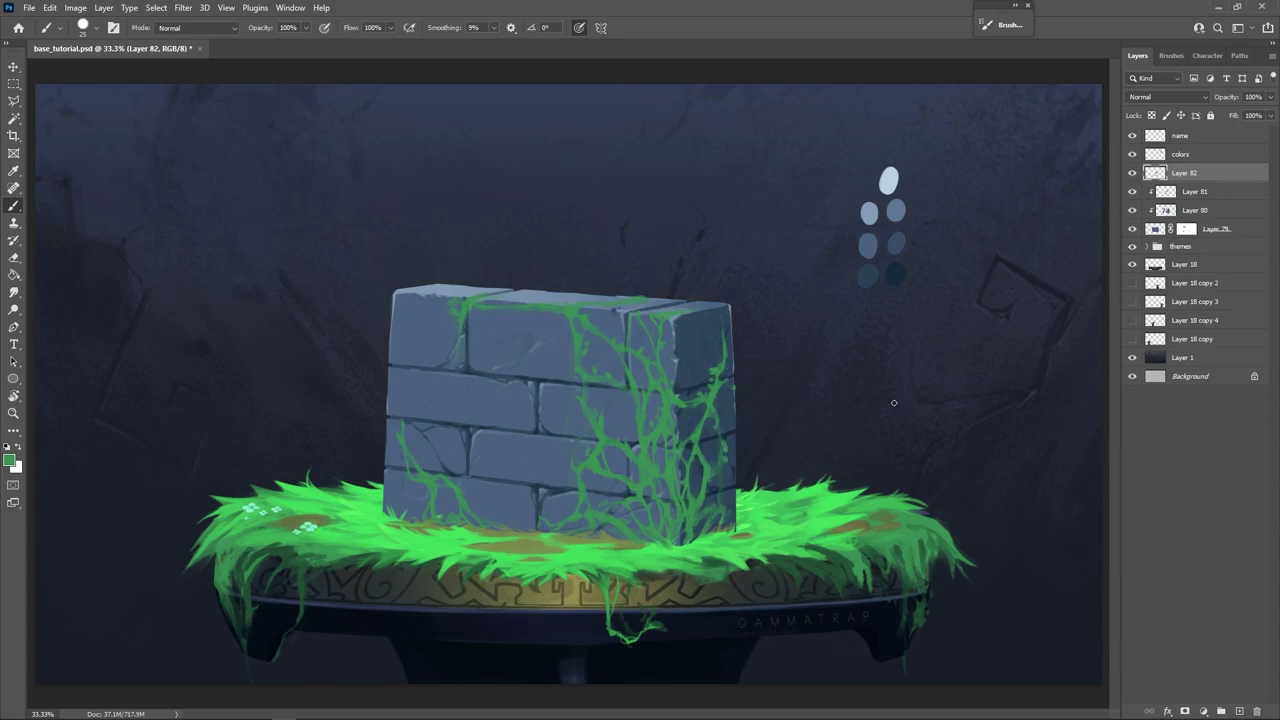
Create a new layer clipped to the vine layer.
left_click(1239, 710)
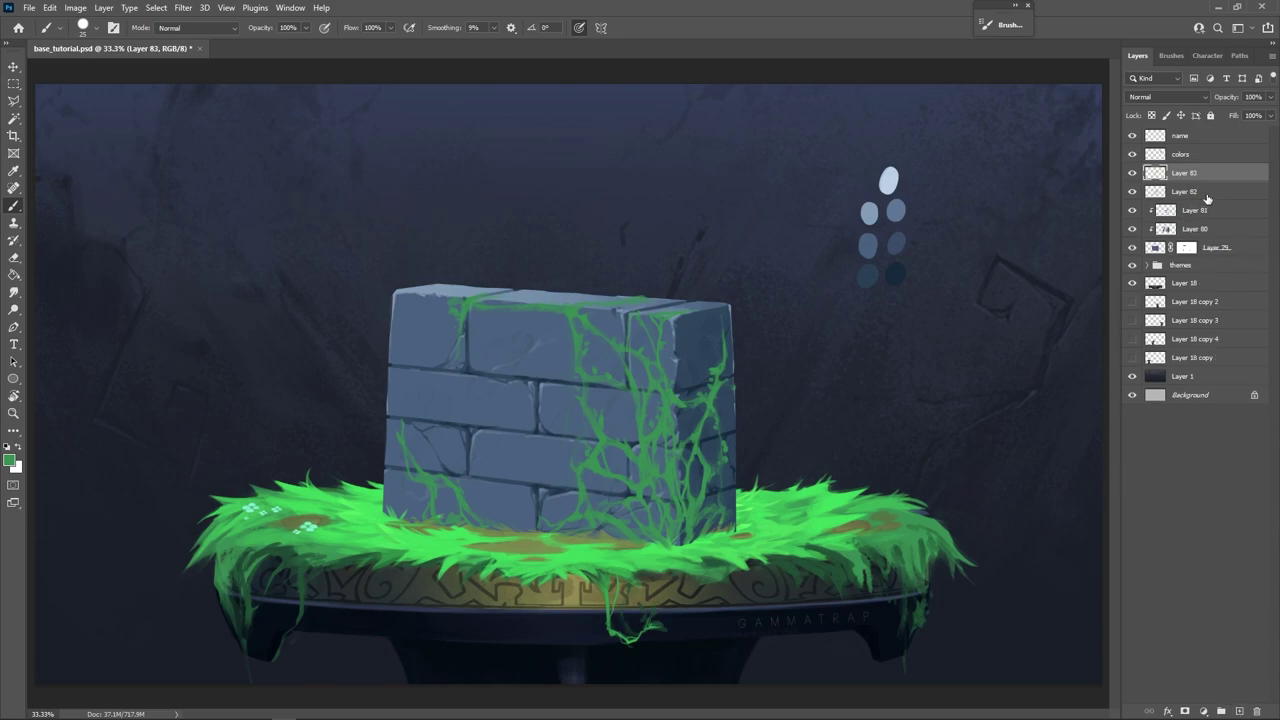
right_click(1211, 176)
left_click(1075, 398)
Shade the side-face vines with a sampled dark green and a large soft brush.
left_click(830, 582, "alt")
key("]")
right_click(764, 476)
double_click(827, 466)
key("bracketleft")
key("bracketleft")
mouse_move(714, 380)
left_mouse_down()
mouse_move(717, 532)
mouse_move(701, 428)
left_mouse_up()
key("bracketleft")
key("bracketleft")
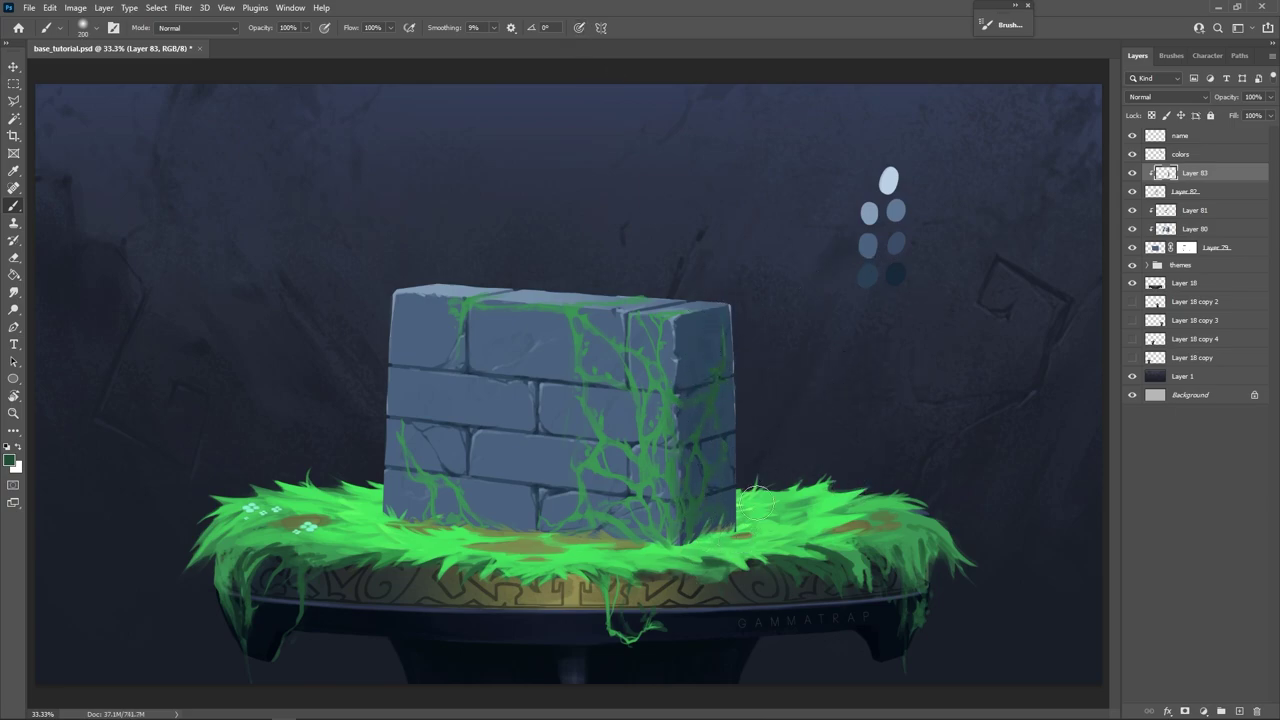
Compare the vines with and without the shading layer, and lower that layer's opacity to 85%.
left_click(1133, 173)
left_click(1133, 173)
left_click(1132, 175)
left_click(1132, 175)
key("e")
key("b")
left_click_drag(1234, 97, 1221, 106)
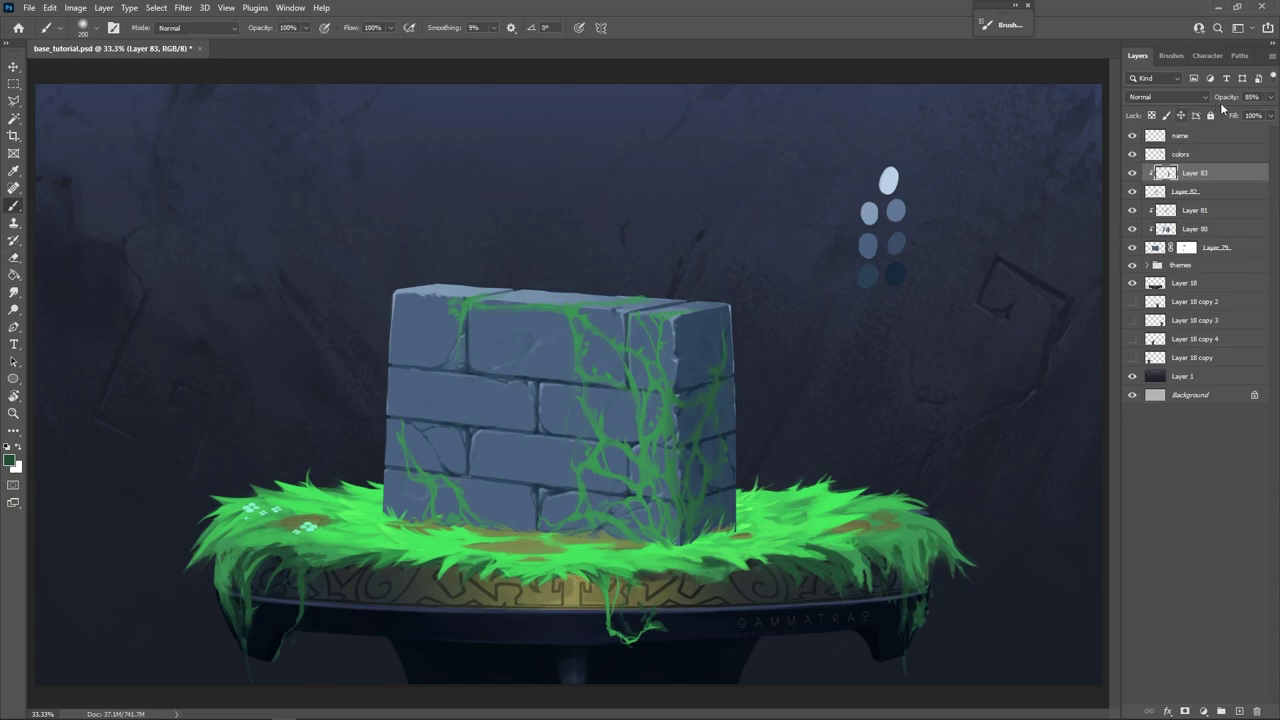
Brighten the vines along the block's top edge with bright green sampled from the grass.
left_click(1132, 173)
left_click(1132, 173)
key("bracketleft")
left_click(782, 564, "alt")
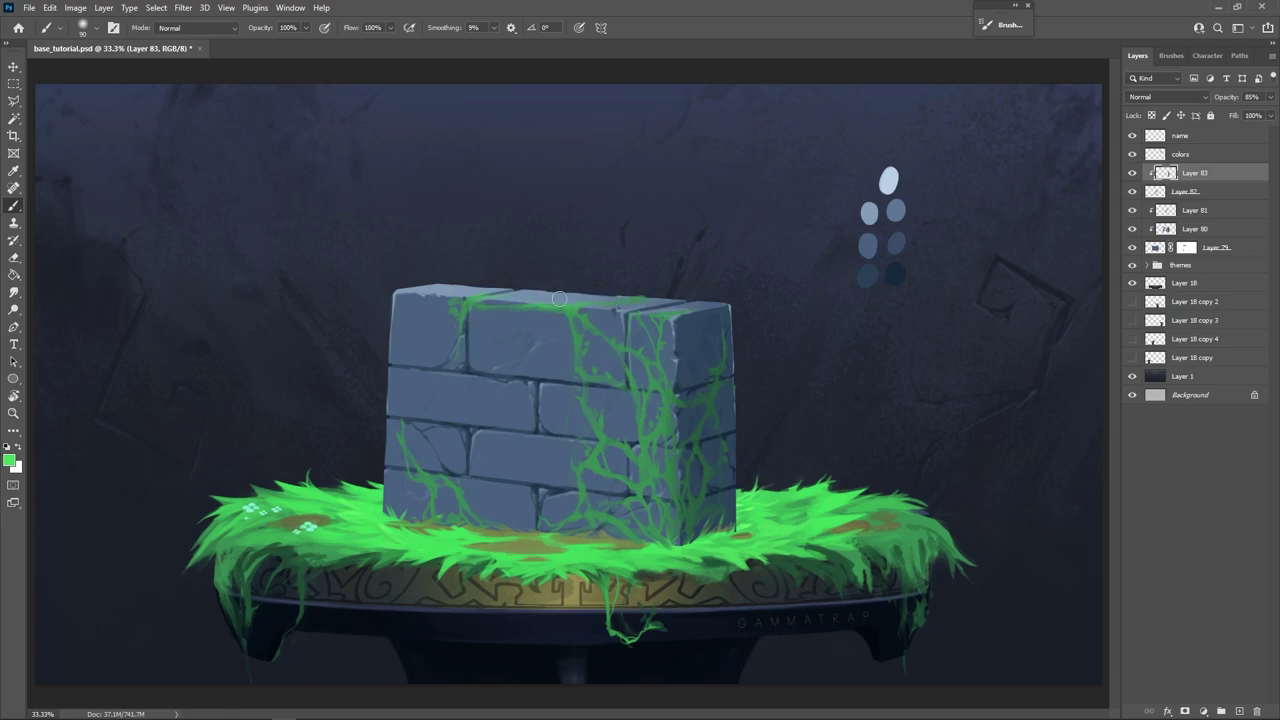
left_click_drag(600, 303, 648, 299)
left_click(653, 390, "alt")
key("bracketleft")
key("bracketleft")
key("bracketleft")
key("bracketleft")
key("bracketleft")
key("bracketleft")
key("bracketleft")
key("bracketleft")
key("bracketleft")
key("bracketleft")
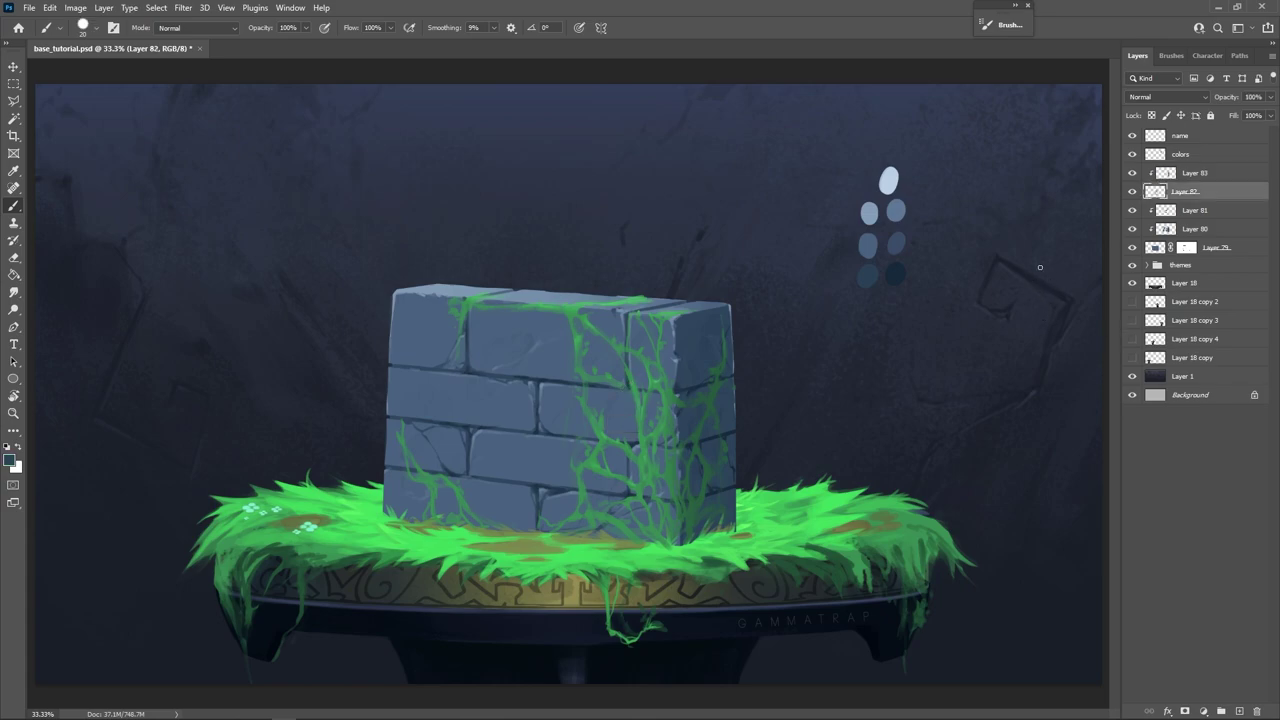
Duplicate the vine layer below the original, and hide the original vines, their shading layer and the colors layer.
left_click_drag(1211, 194, 1132, 172, "alt")
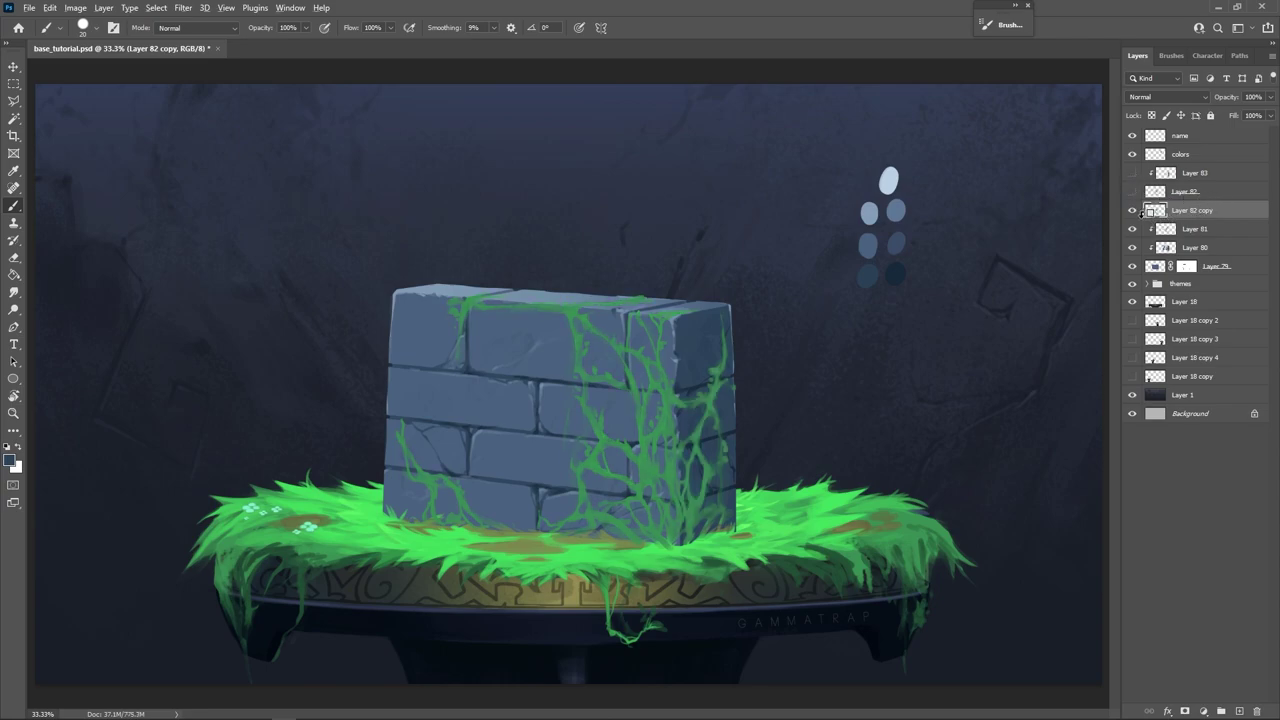
mouse_move(1200, 210)
left_mouse_down("alt")
mouse_move(1196, 255)
mouse_move(1193, 220)
left_mouse_up("alt")
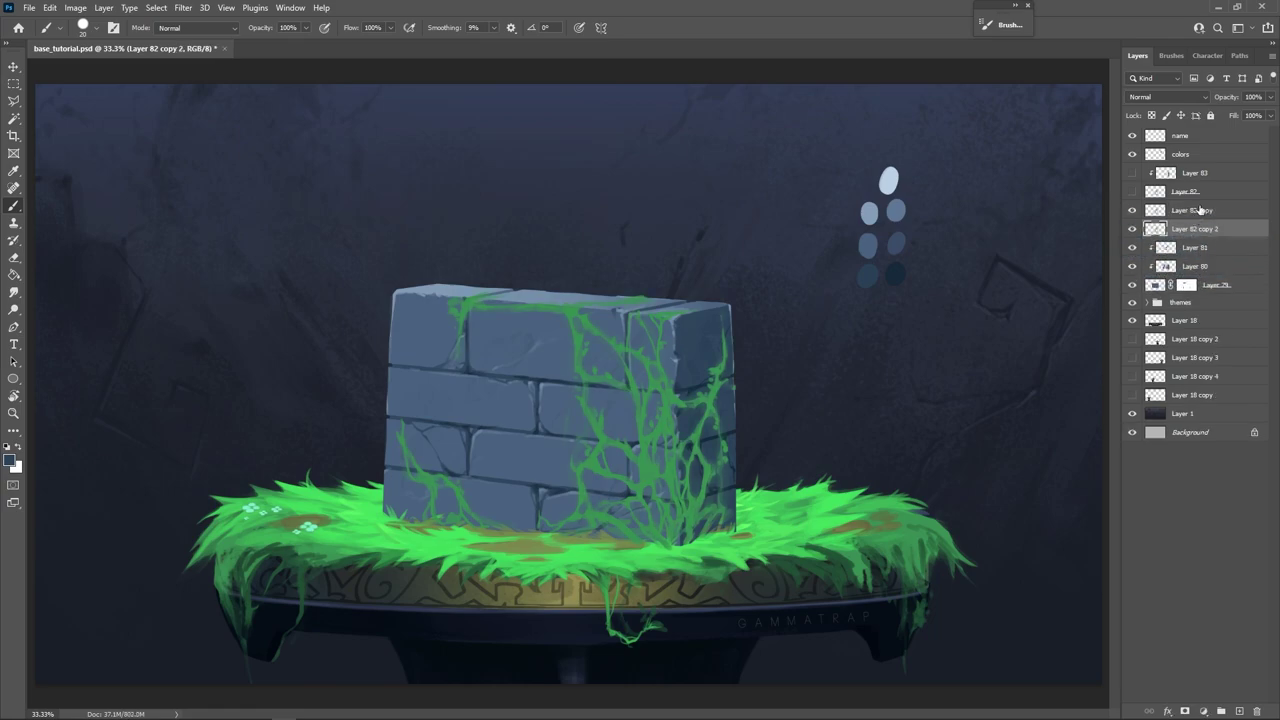
key("ctrl+z")
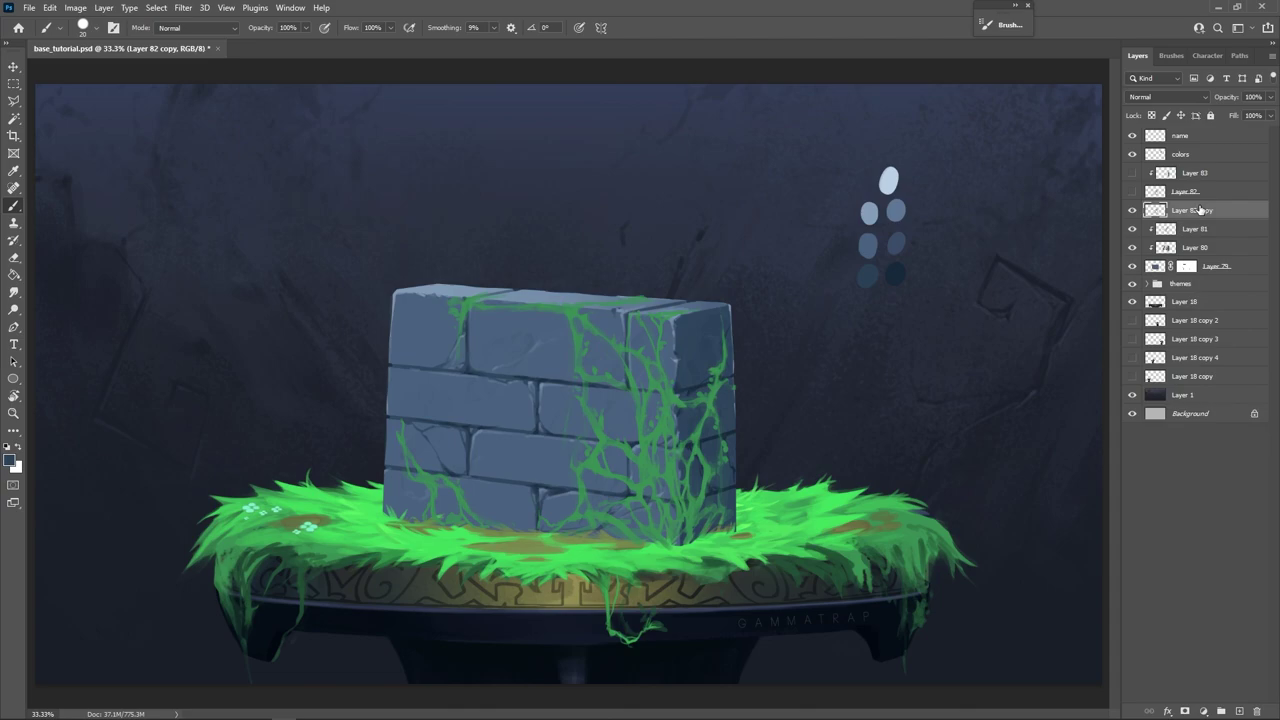
left_click_drag(1131, 192, 1131, 154)
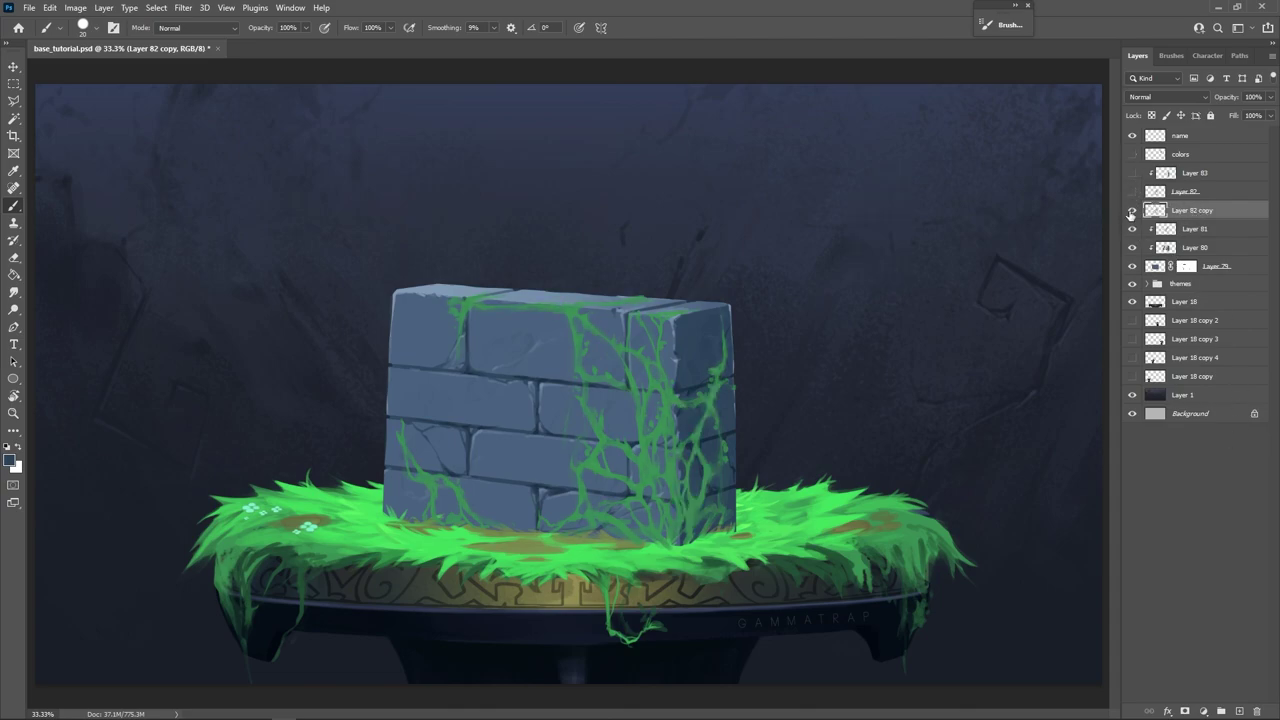
left_click(1131, 211)
left_click(1131, 210)
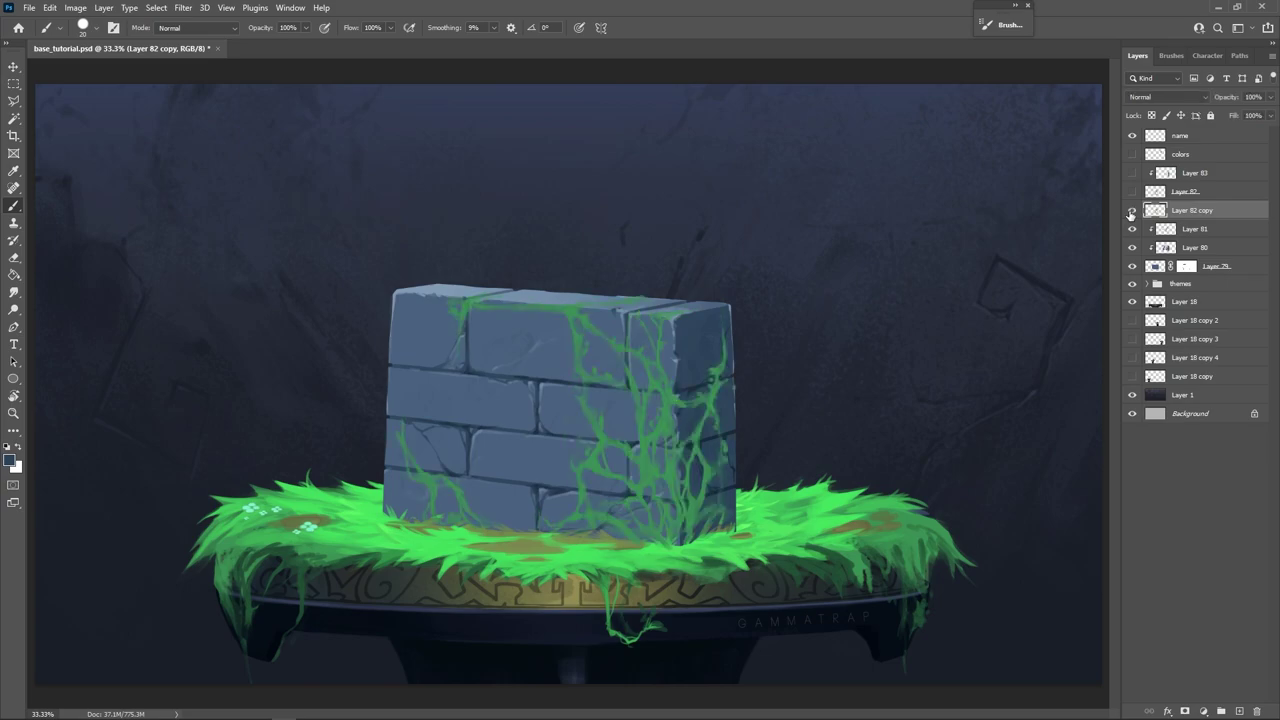
Create a new layer clipped to the vine copy and show the colors layer again.
left_click(1241, 710)
right_click(1190, 214)
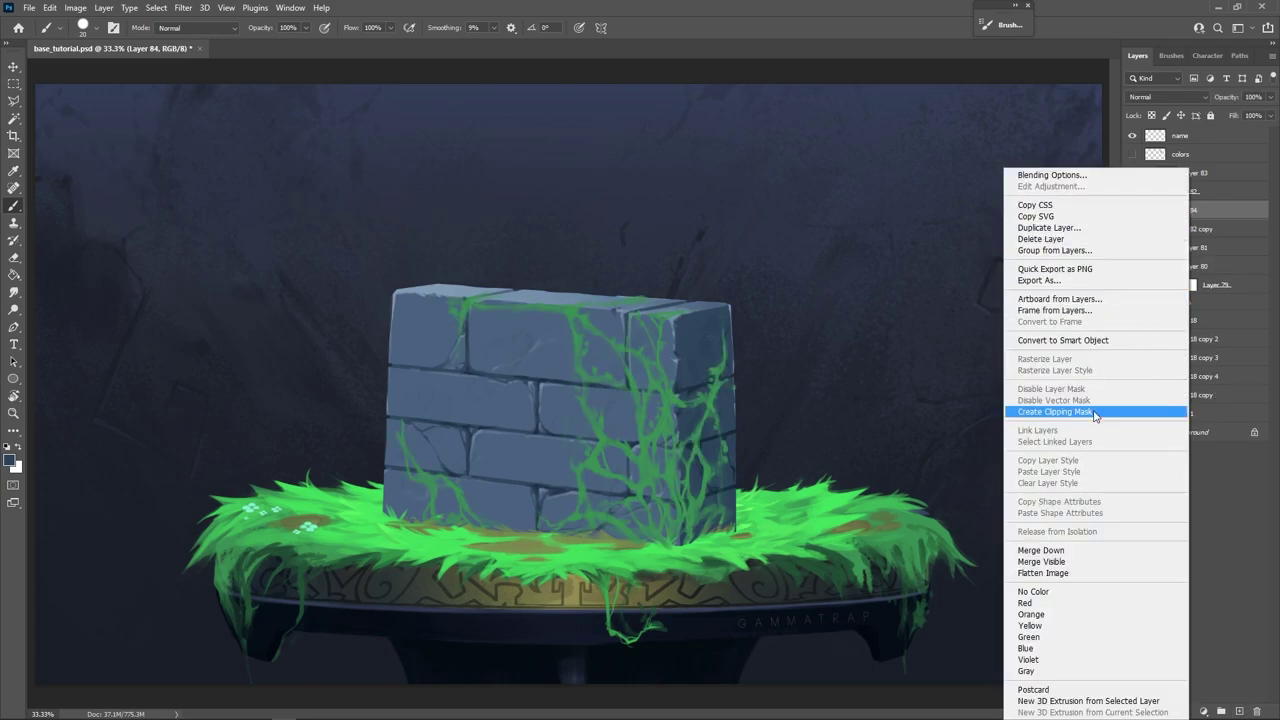
left_click(1055, 412)
left_click(1132, 154)
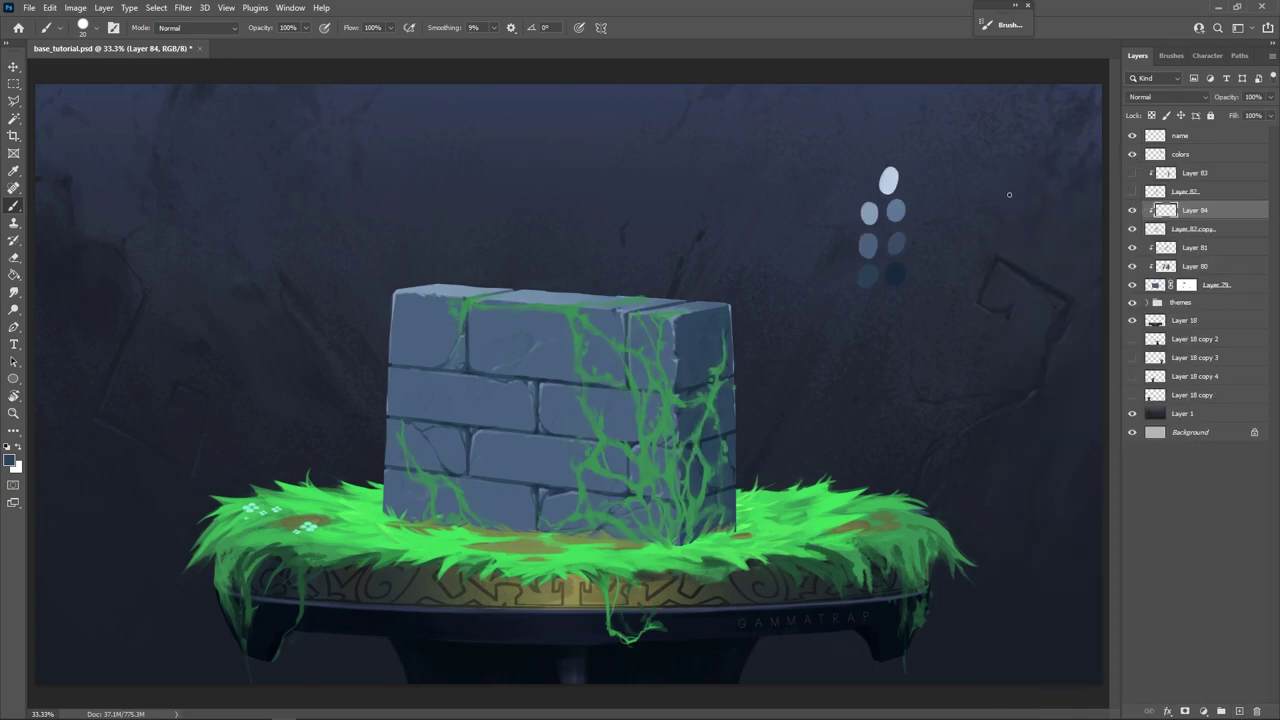
Cover the vine copy with the sampled mid-blue swatch using a 500 px brush, and merge the clipped layer into it.
left_click(899, 205, "alt")
key("bracketright")
key("bracketright")
key("bracketright")
key("bracketright")
key("bracketright")
key("bracketright")
key("bracketright")
key("bracketright")
key("bracketright")
key("bracketright")
key("bracketright")
key("bracketright")
key("bracketright")
key("bracketright")
key("bracketright")
key("bracketright")
mouse_move(794, 312)
left_mouse_down()
mouse_move(390, 271)
mouse_move(320, 357)
mouse_move(300, 451)
mouse_move(392, 471)
mouse_move(838, 328)
left_mouse_up()
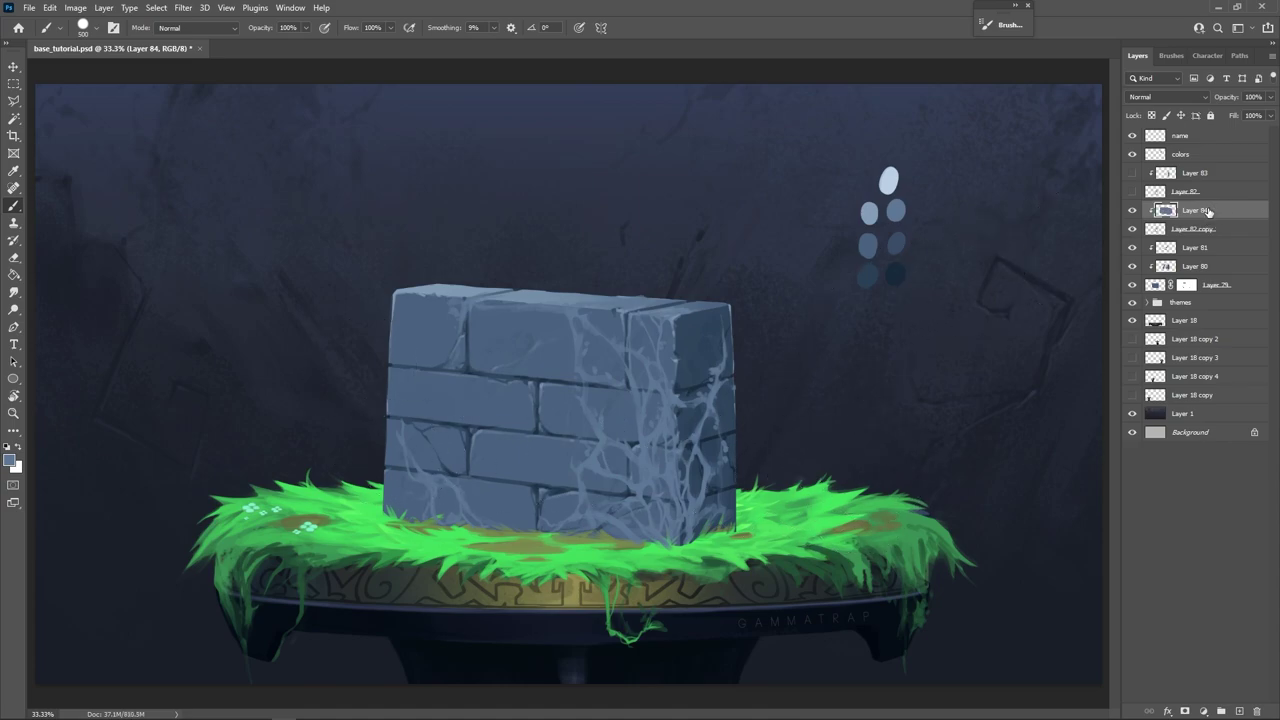
key("ctrl+e")
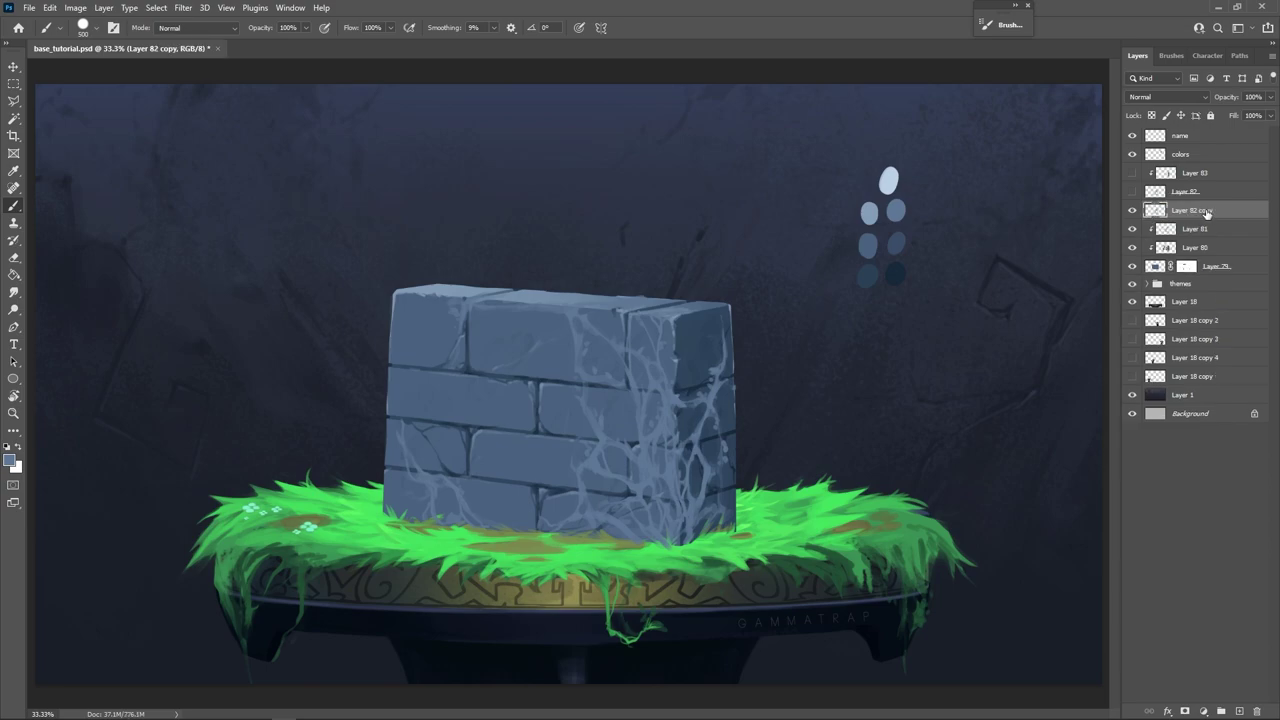
Show the original vines and their shading again, and shift the blue vine copy slightly out from under them.
left_click(1132, 210)
left_click(1132, 210)
key("ctrl+z")
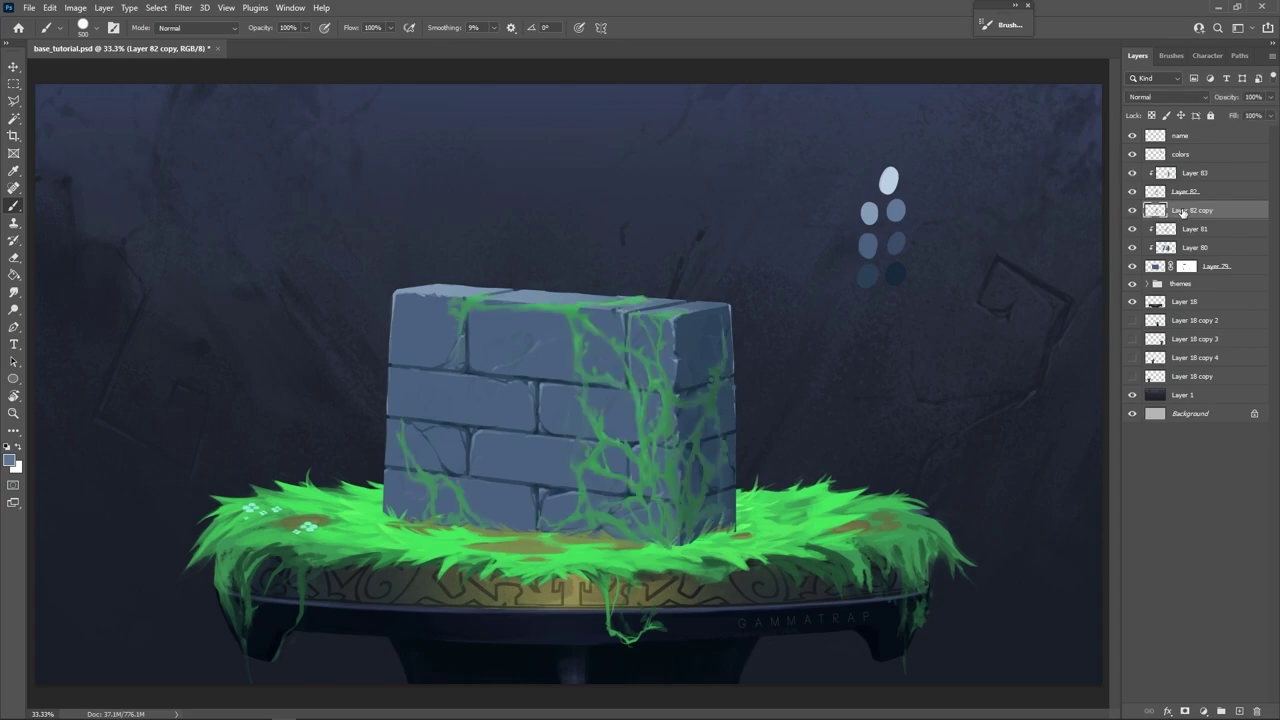
key("v")
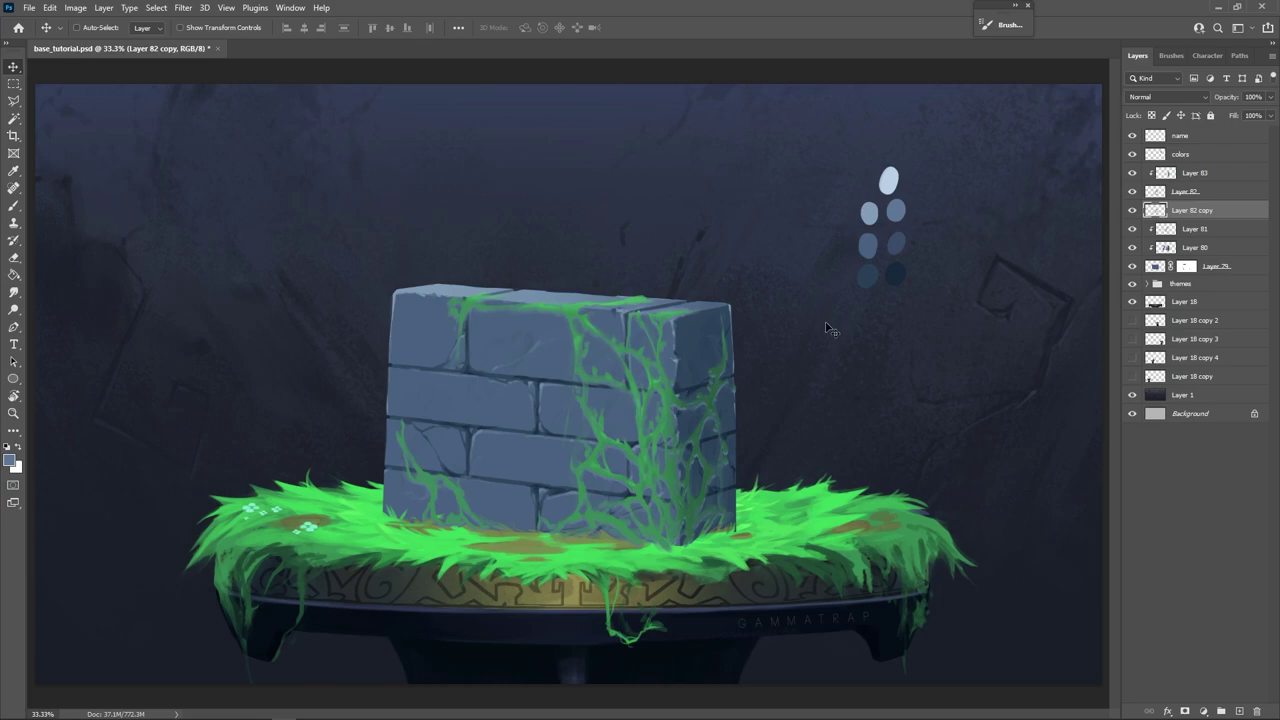
Clip the blue vine copy to the stone block and set its blend mode to Multiply.
right_click(1188, 216)
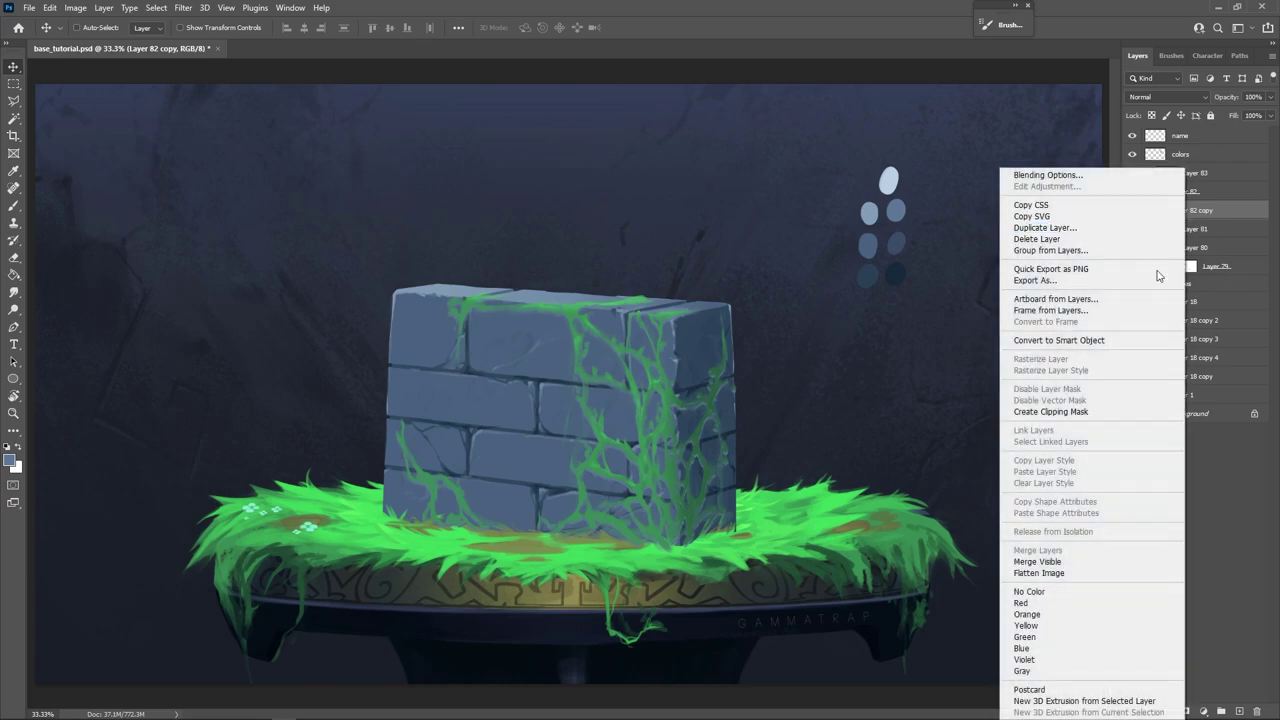
left_click(1070, 412)
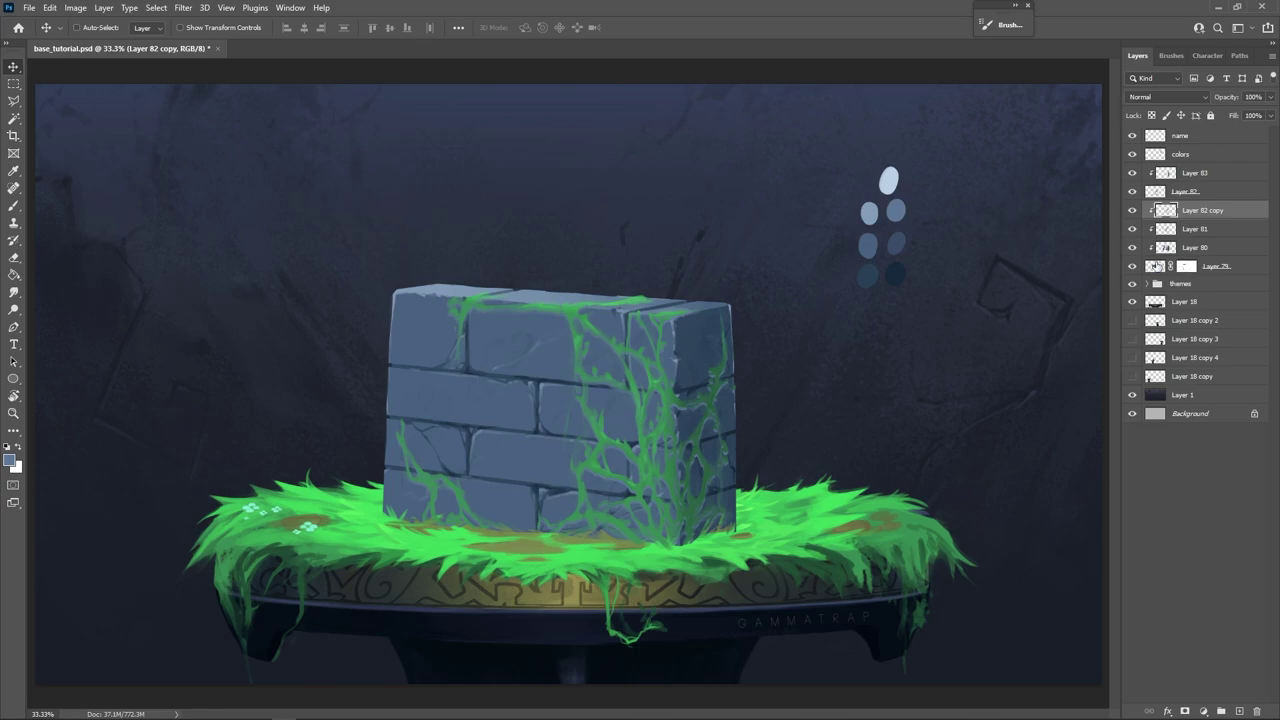
left_click(1169, 97)
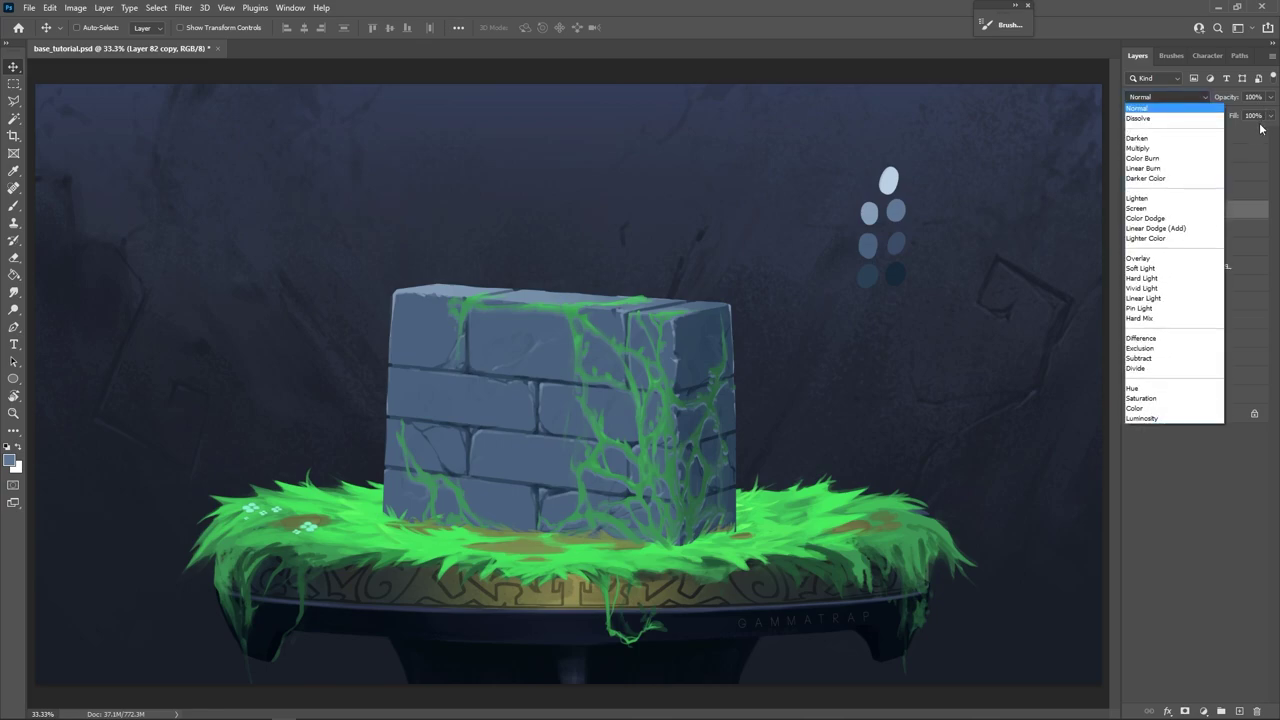
left_click(1212, 148)
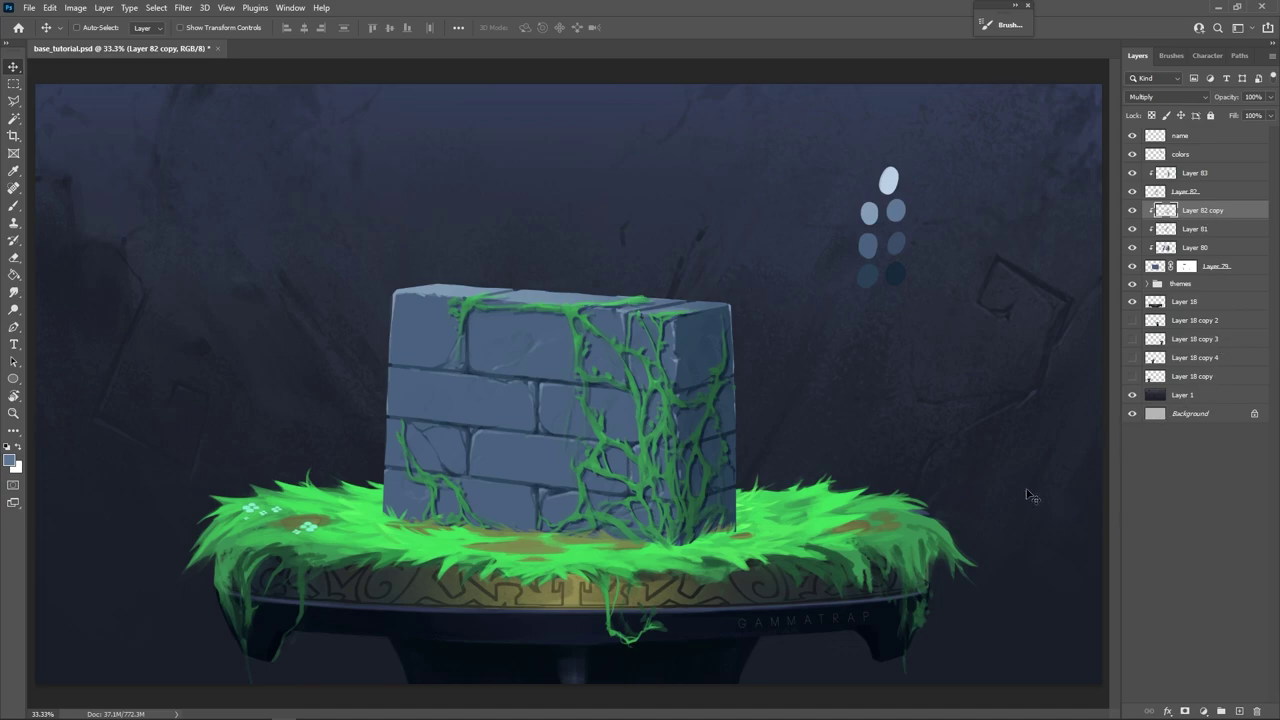
Add a layer mask to the vine shadow layer and fade parts of the shadows with a soft black brush.
left_click(1185, 711)
key("b")
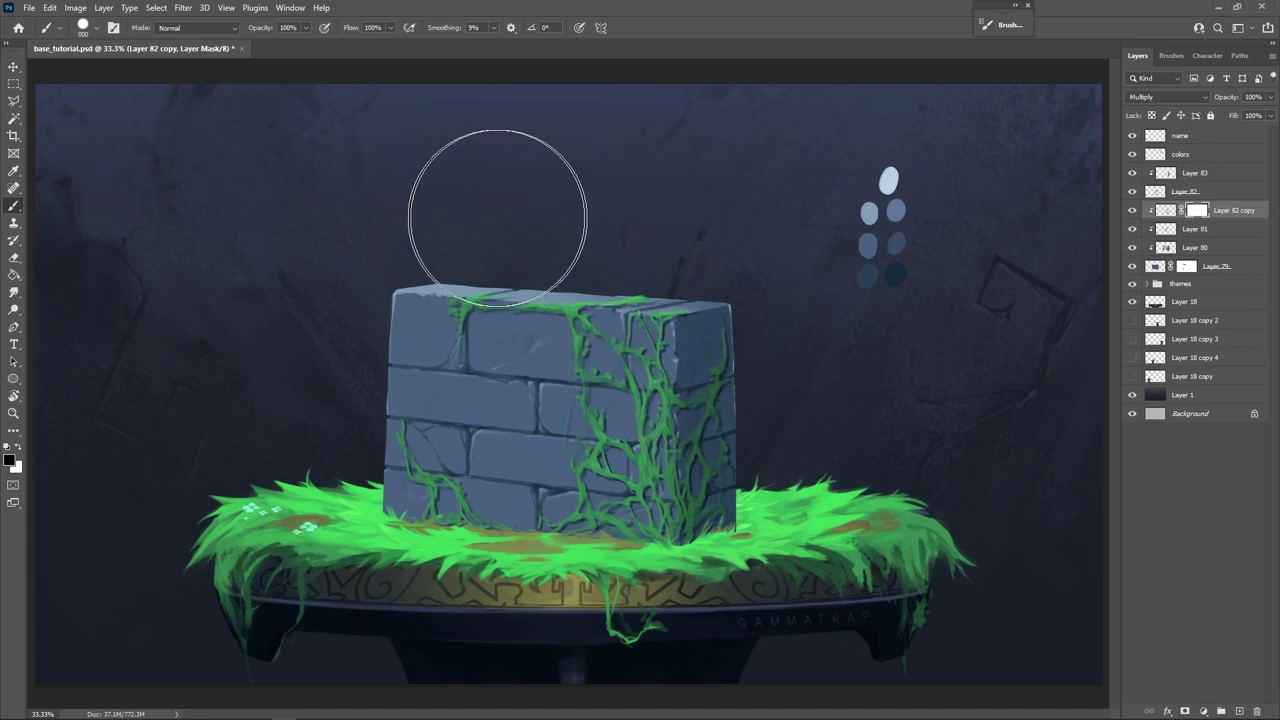
right_click(540, 270)
left_click(609, 470)
left_click(357, 225)
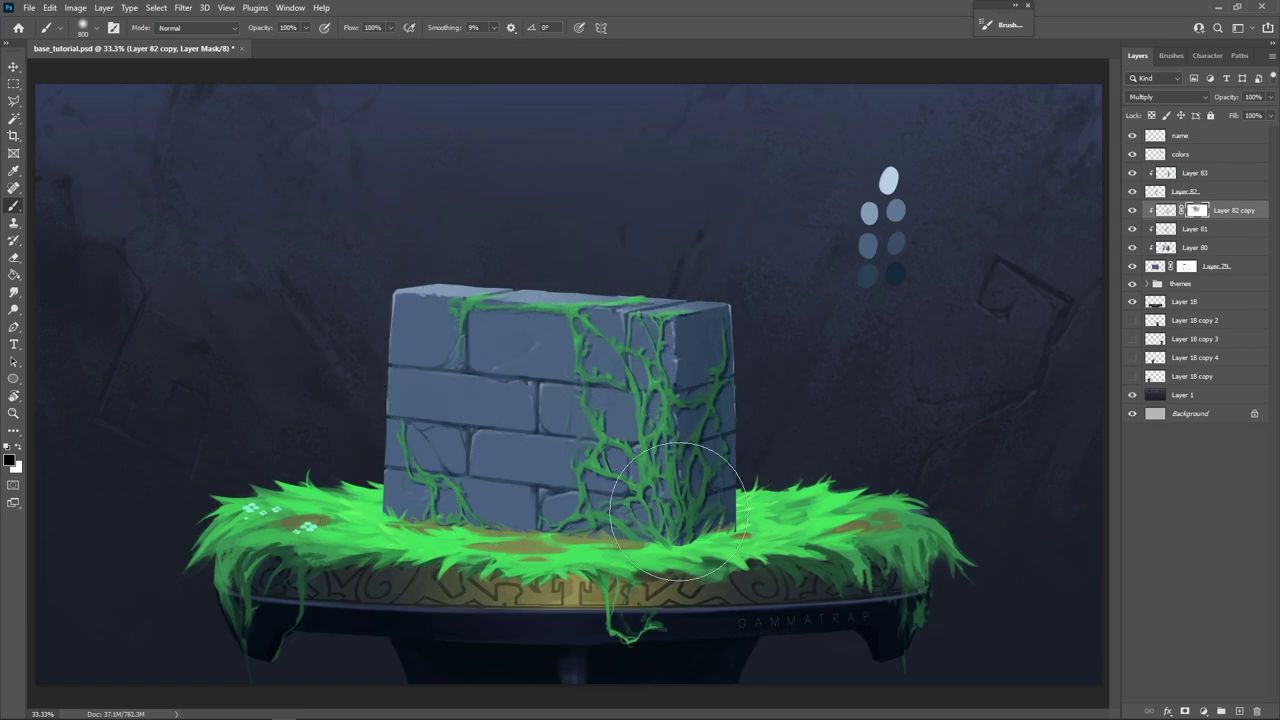
key("bracketleft")
key("bracketleft")
key("bracketleft")
key("bracketleft")
key("bracketleft")
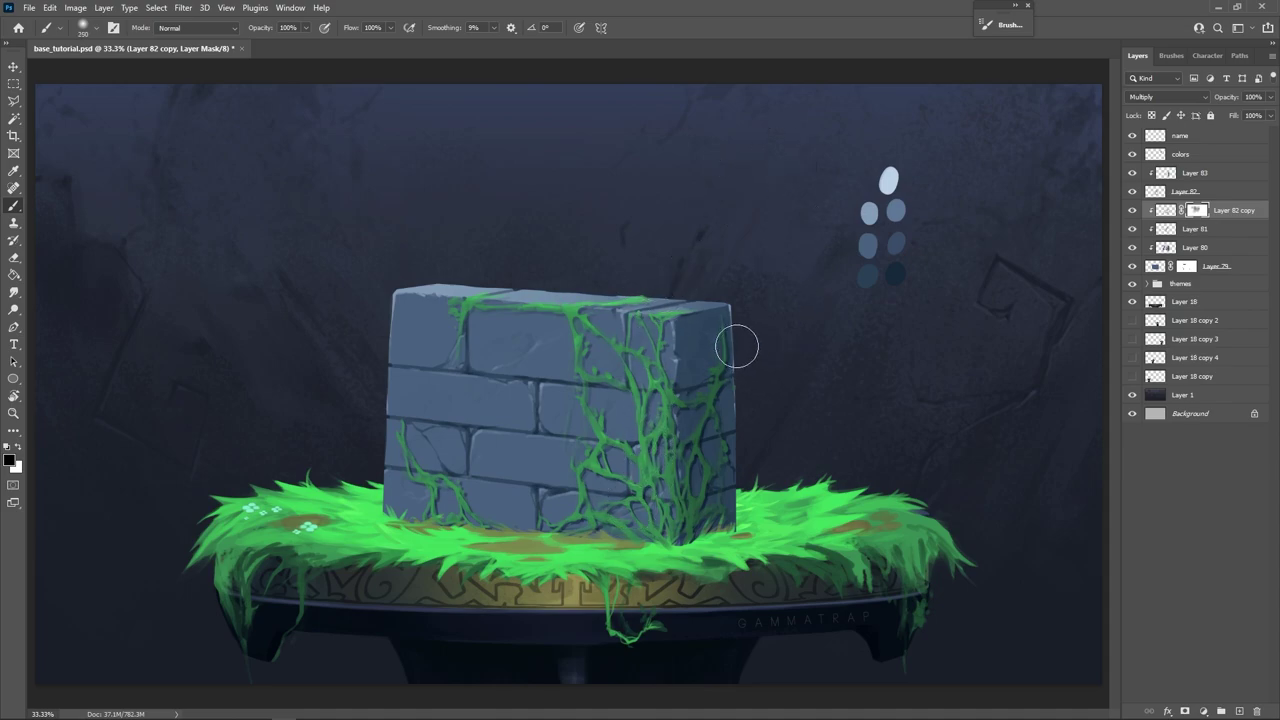
key("bracketleft")
key("bracketleft")
key("bracketleft")
Create a new layer above the vine shadows and clip it to the stone block.
left_click(1239, 711)
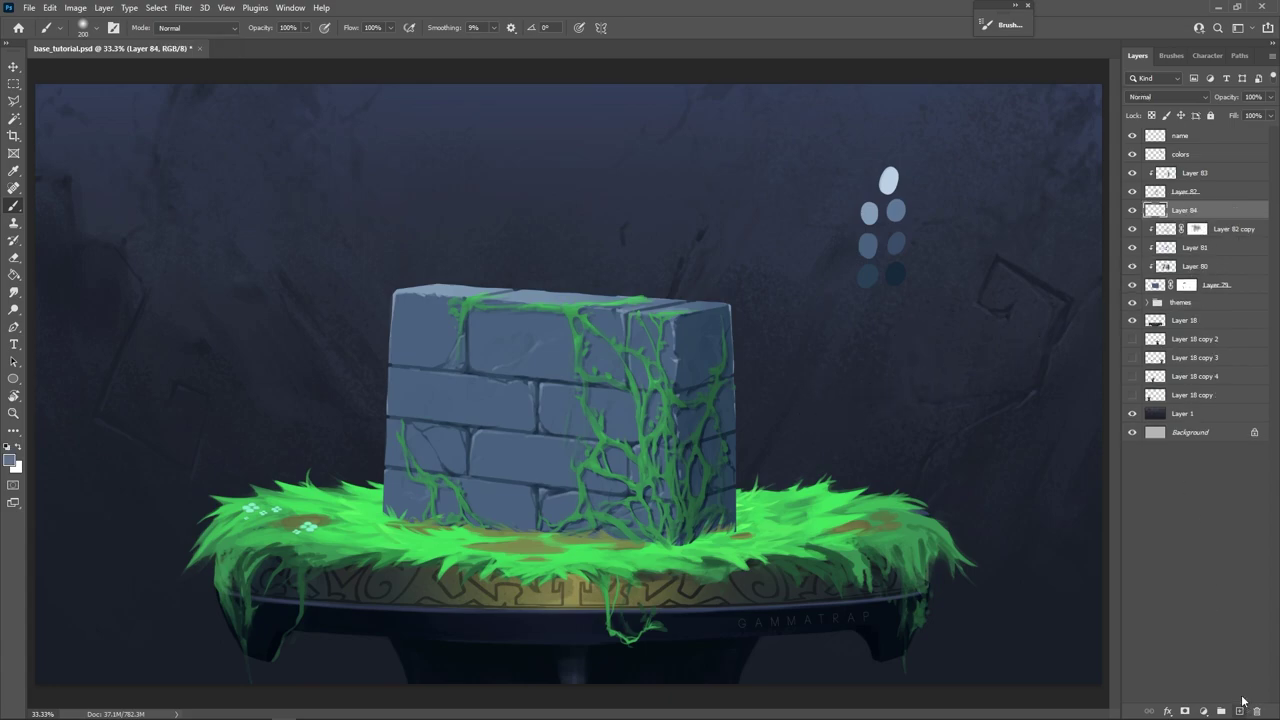
left_click(942, 256, "alt")
right_click(1199, 209)
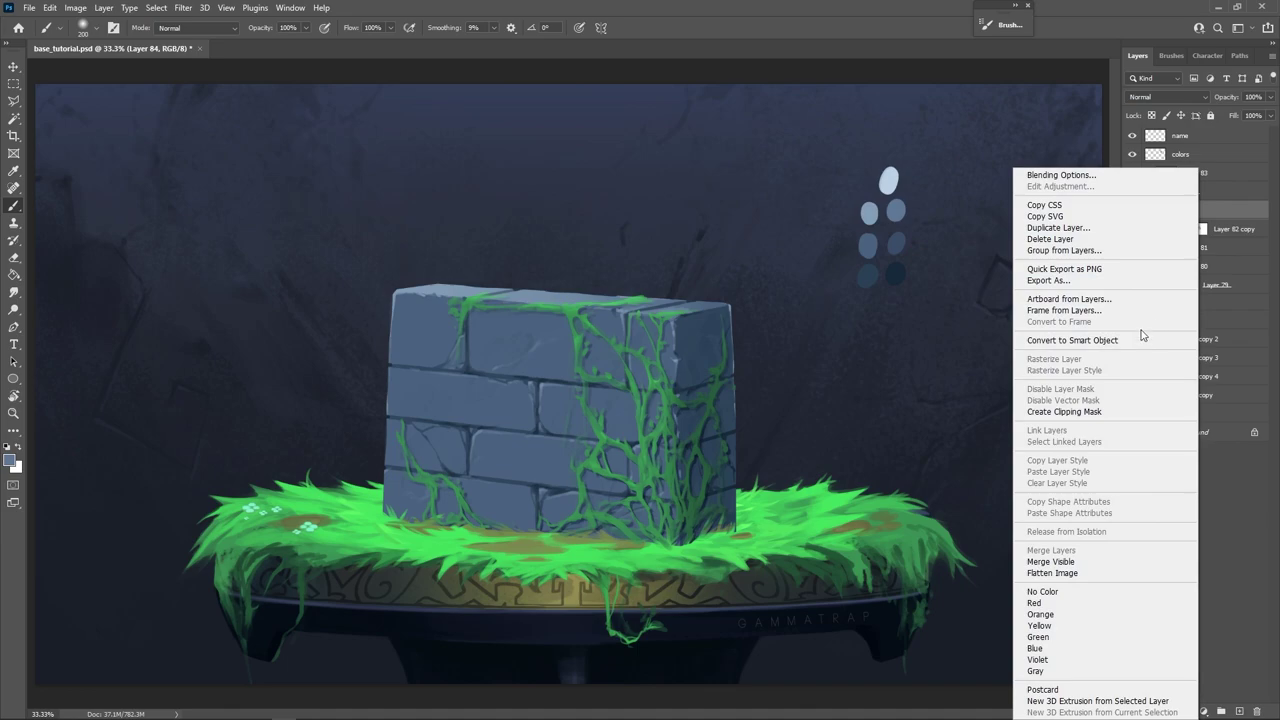
left_click(1094, 413)
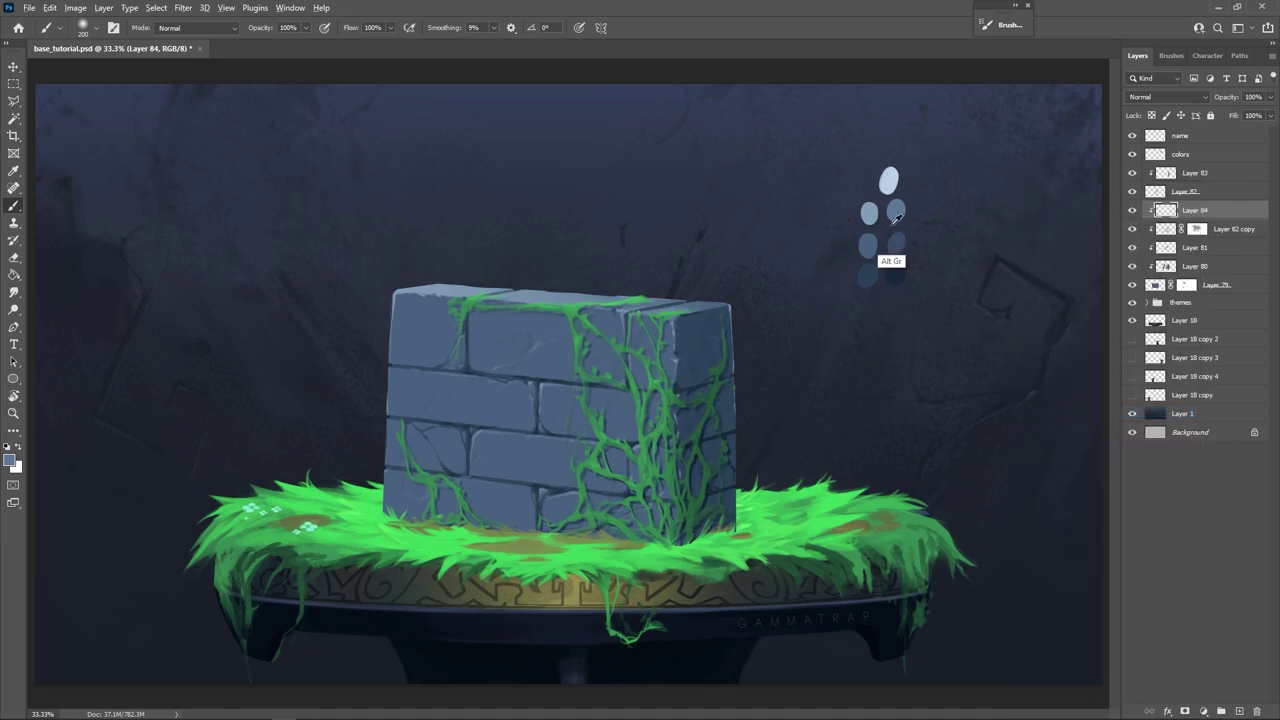
Sample the light blue swatch for the soft round brush and set the new layer's blend mode to Overlay.
left_click(871, 210, "alt")
right_click(850, 255)
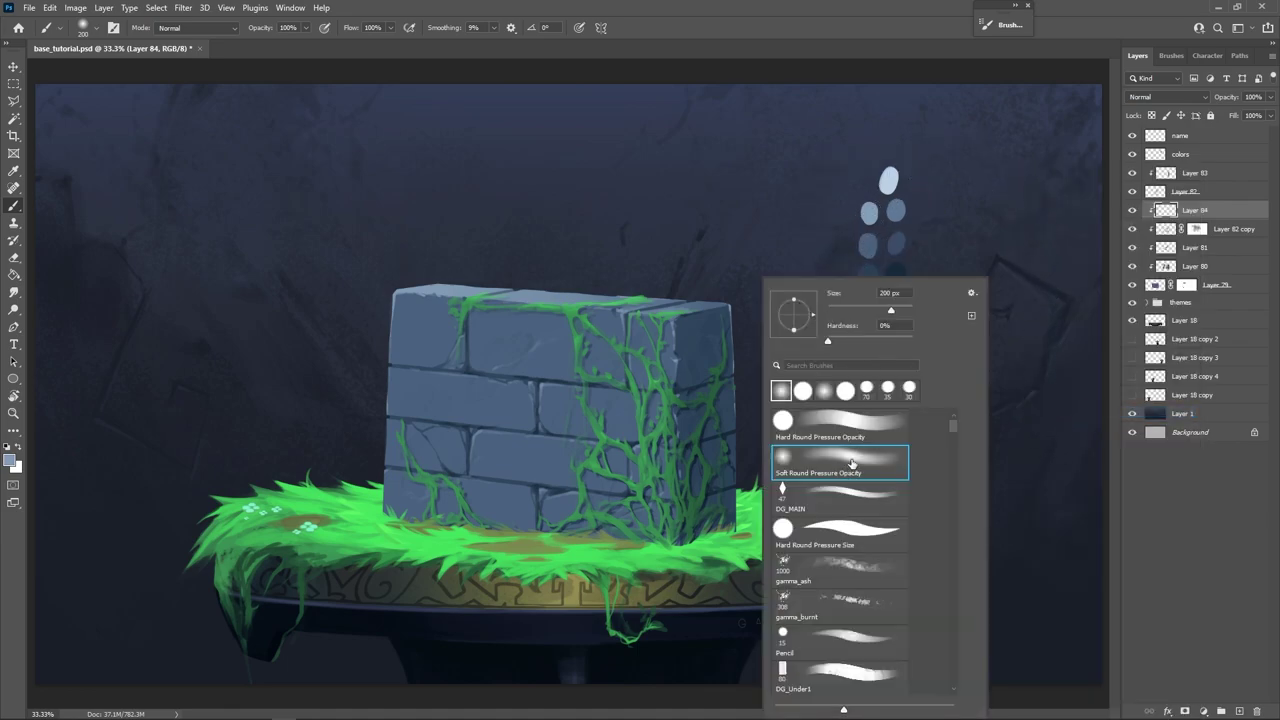
left_click(1011, 63)
left_click(1183, 96)
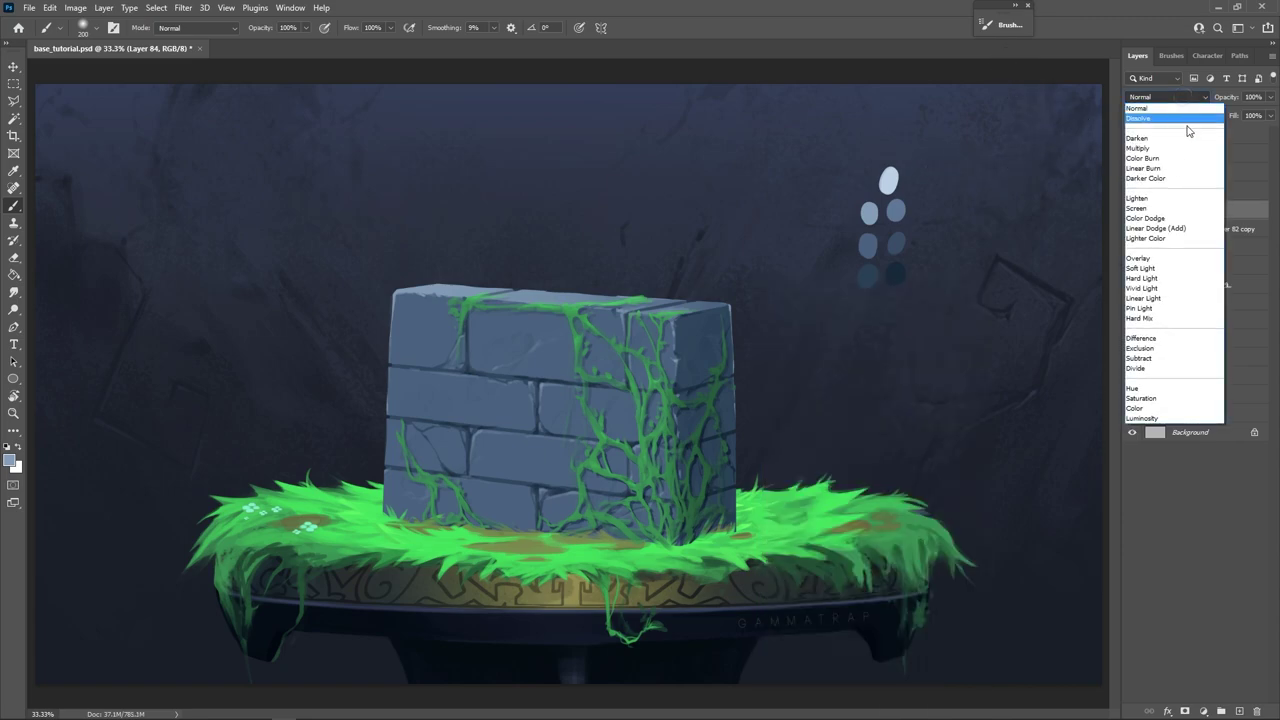
left_click(1148, 260)
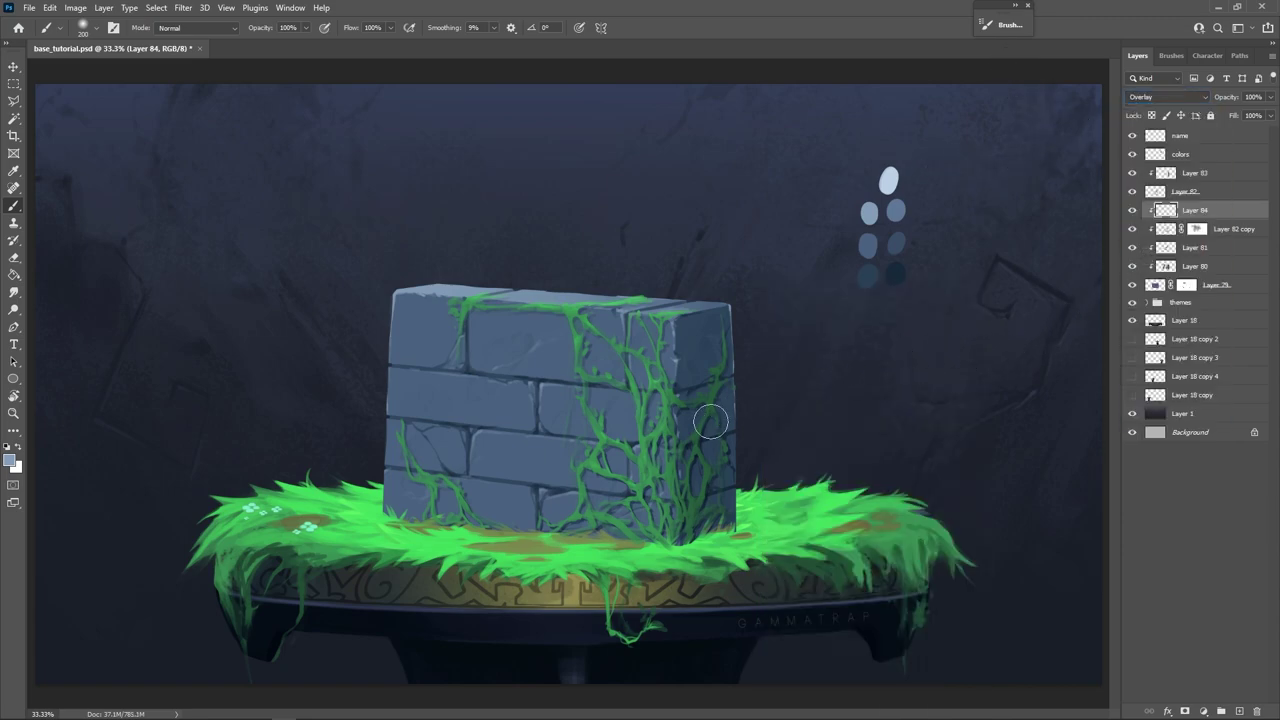
Brighten the stone block's front and side faces with broad light blue strokes of a large soft brush.
key("bracketright")
key("bracketright")
key("bracketright")
key("bracketright")
key("bracketright")
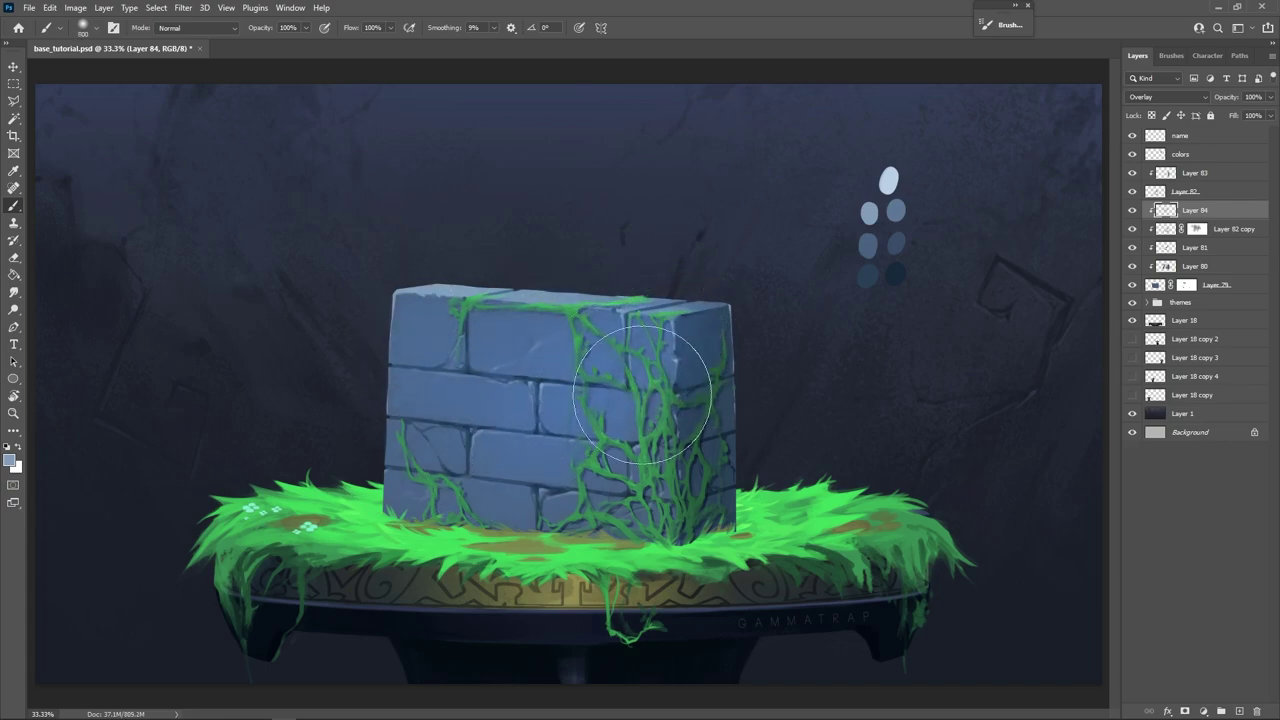
left_click_drag(614, 286, 716, 380)
mouse_move(699, 298)
left_mouse_down()
mouse_move(625, 274)
mouse_move(688, 283)
mouse_move(543, 457)
mouse_move(434, 363)
mouse_move(417, 417)
mouse_move(554, 411)
left_mouse_up()
key("bracketleft")
key("bracketleft")
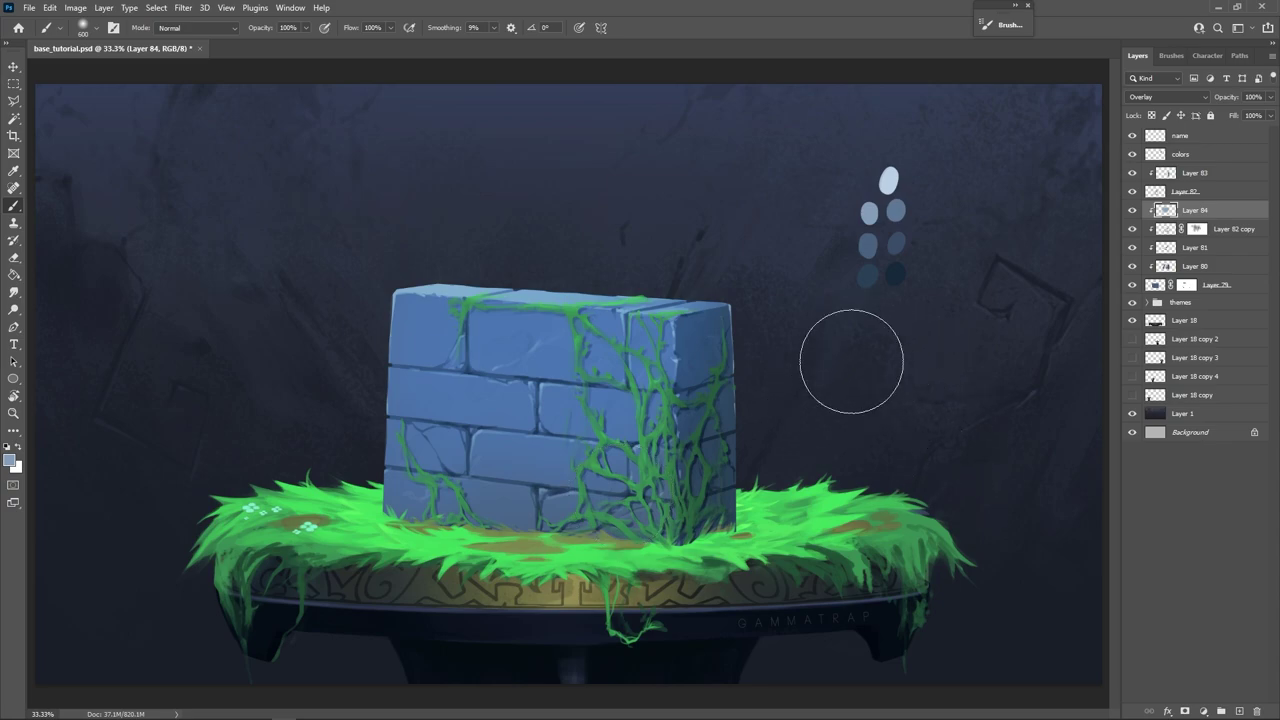
Create a new layer directly below the stone block layer and set its blend mode to Multiply.
right_click(872, 401)
left_click(918, 399)
left_click(977, 189)
left_click(1204, 288)
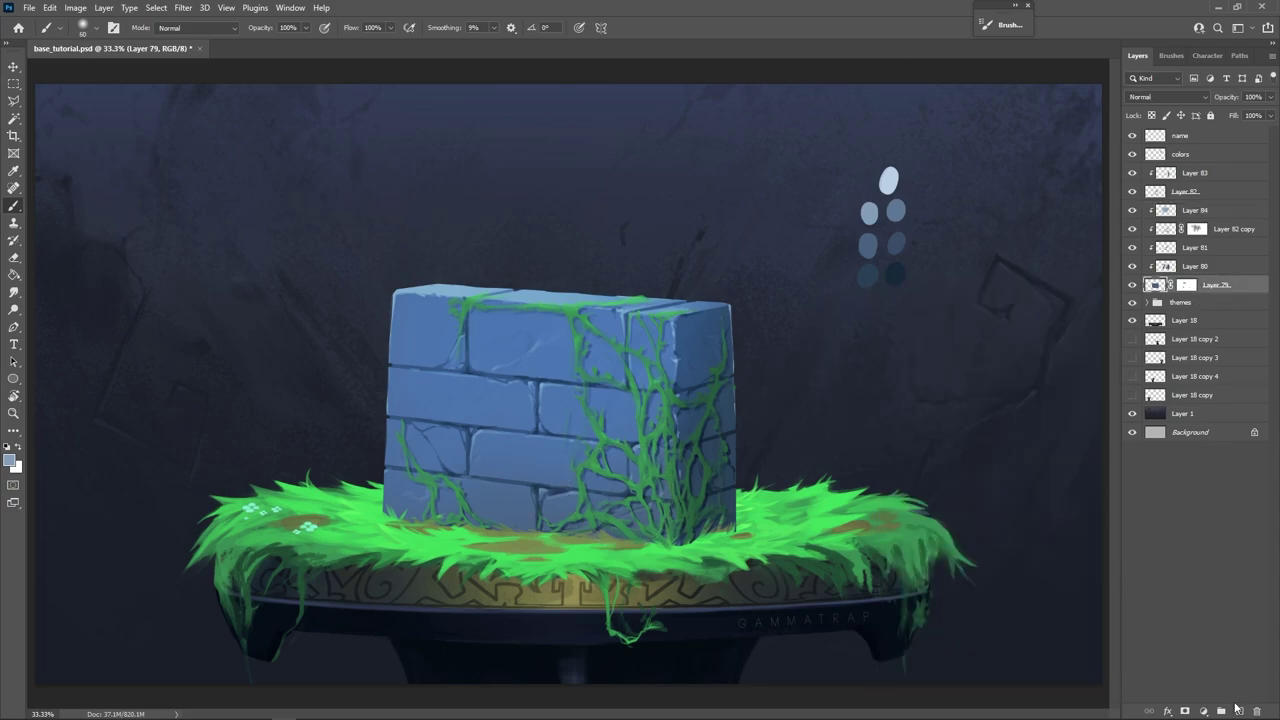
left_click(1237, 710, "ctrl")
key("shift+alt+m")
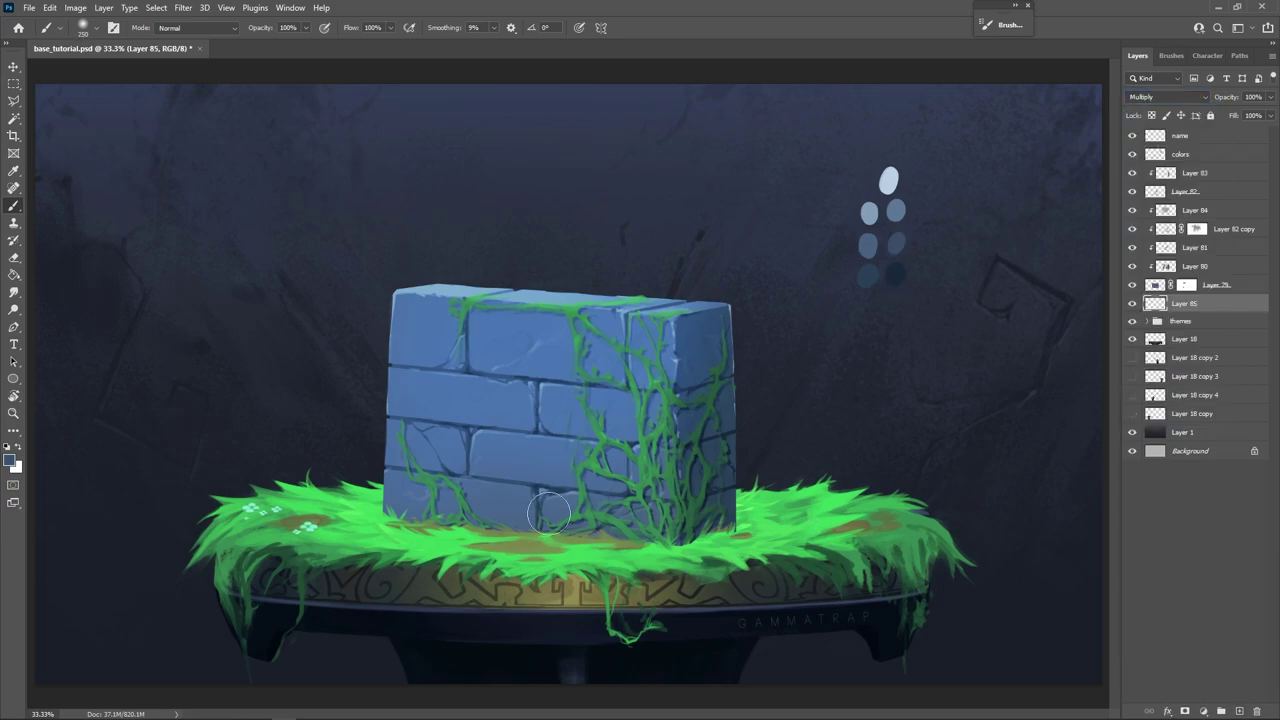
Paint a soft dark blue shadow on the grass along the block's base and set the layer's opacity to 82%.
key("bracketleft")
key("bracketleft")
mouse_move(565, 538)
left_mouse_down()
mouse_move(830, 540)
mouse_move(690, 545)
left_mouse_up()
left_click_drag(1226, 100, 1219, 100)
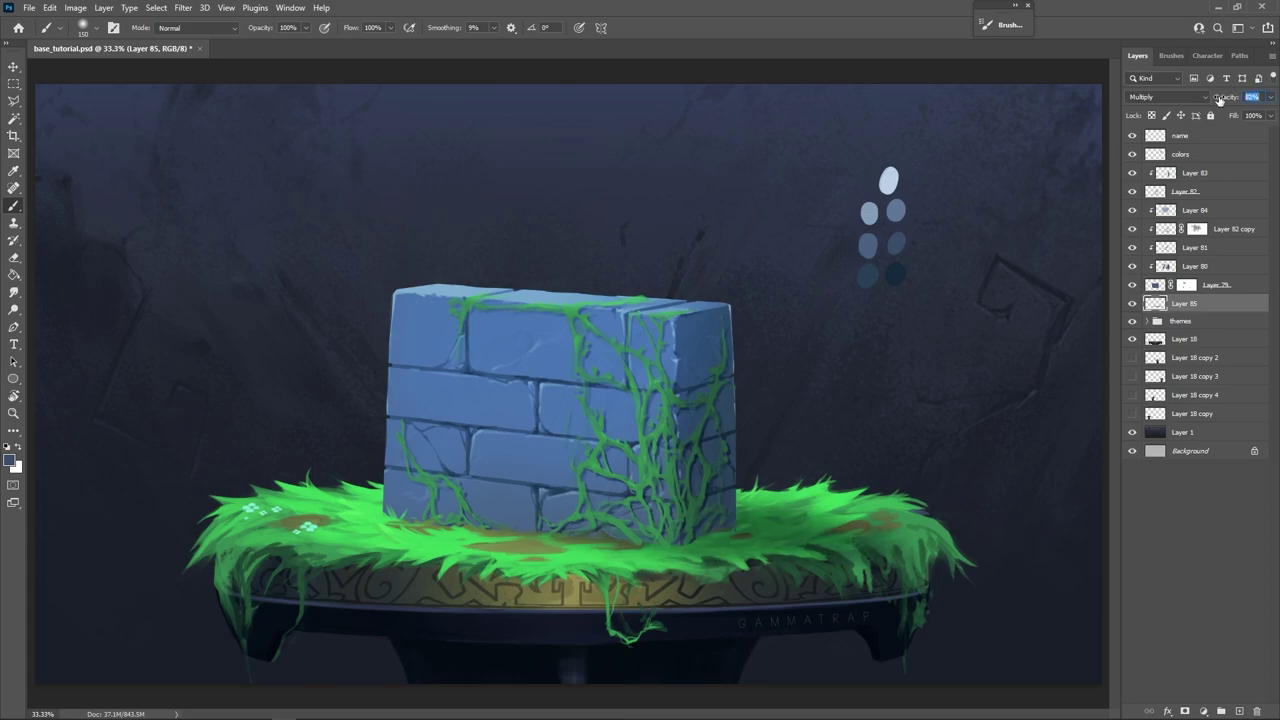
Trim the block's ground shadow on the grass with a soft eraser at varying sizes.
key("e")
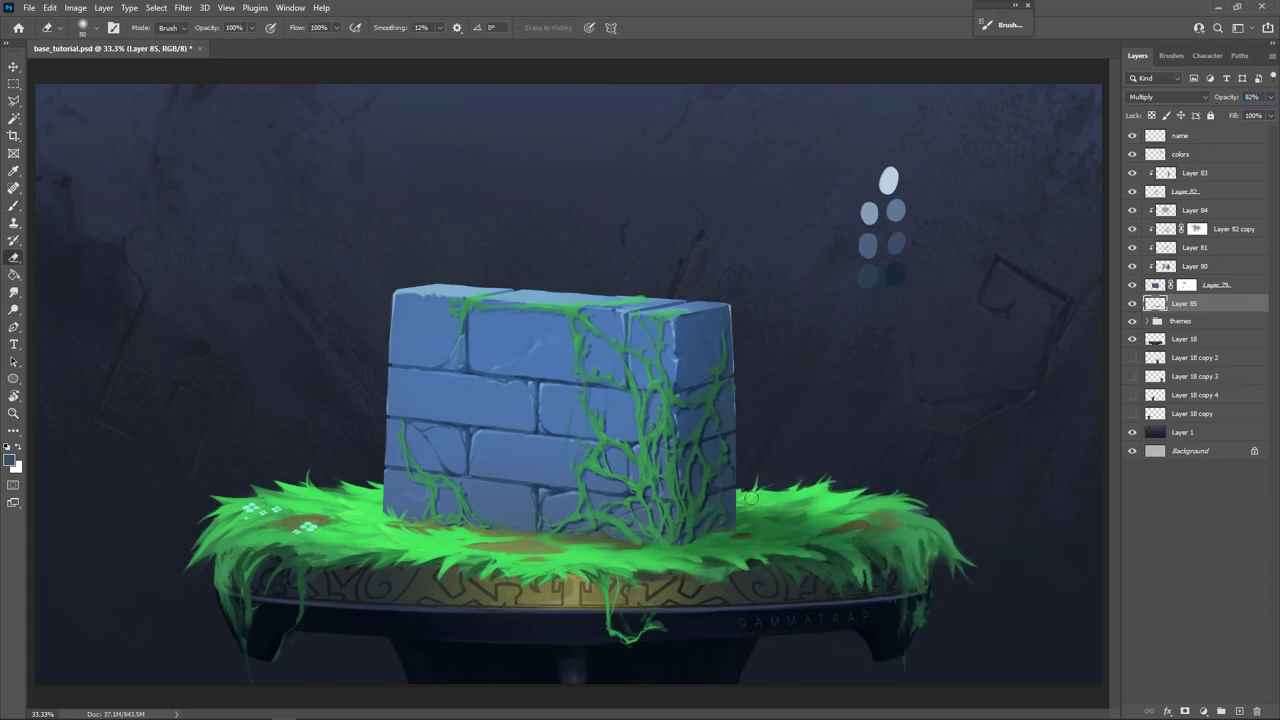
mouse_move(798, 509)
left_mouse_down()
mouse_move(933, 544)
mouse_move(896, 509)
mouse_move(802, 577)
mouse_move(870, 552)
left_mouse_up()
key("bracketright")
key("bracketright")
key("bracketright")
key("bracketright")
key("bracketright")
key("bracketright")
key("bracketright")
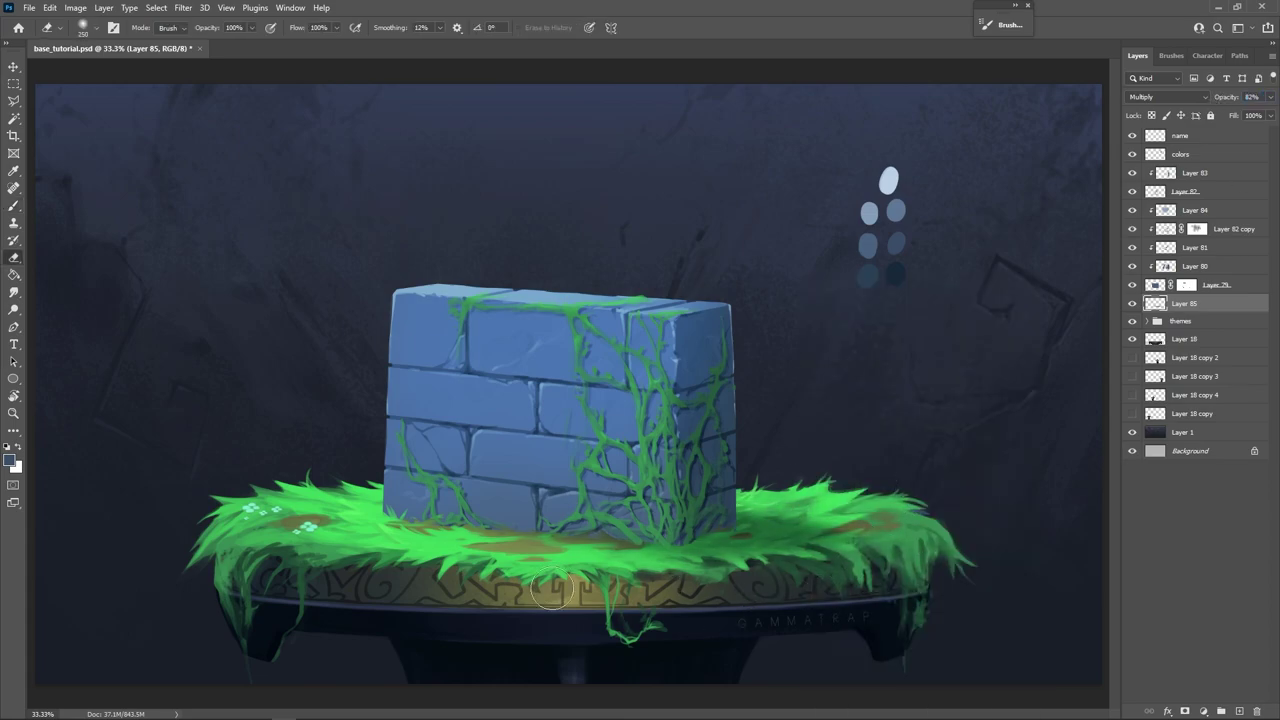
key("bracketleft")
key("bracketleft")
key("bracketleft")
key("bracketleft")
key("bracketleft")
key("bracketleft")
key("bracketleft")
key("bracketleft")
key("bracketleft")
key("bracketleft")
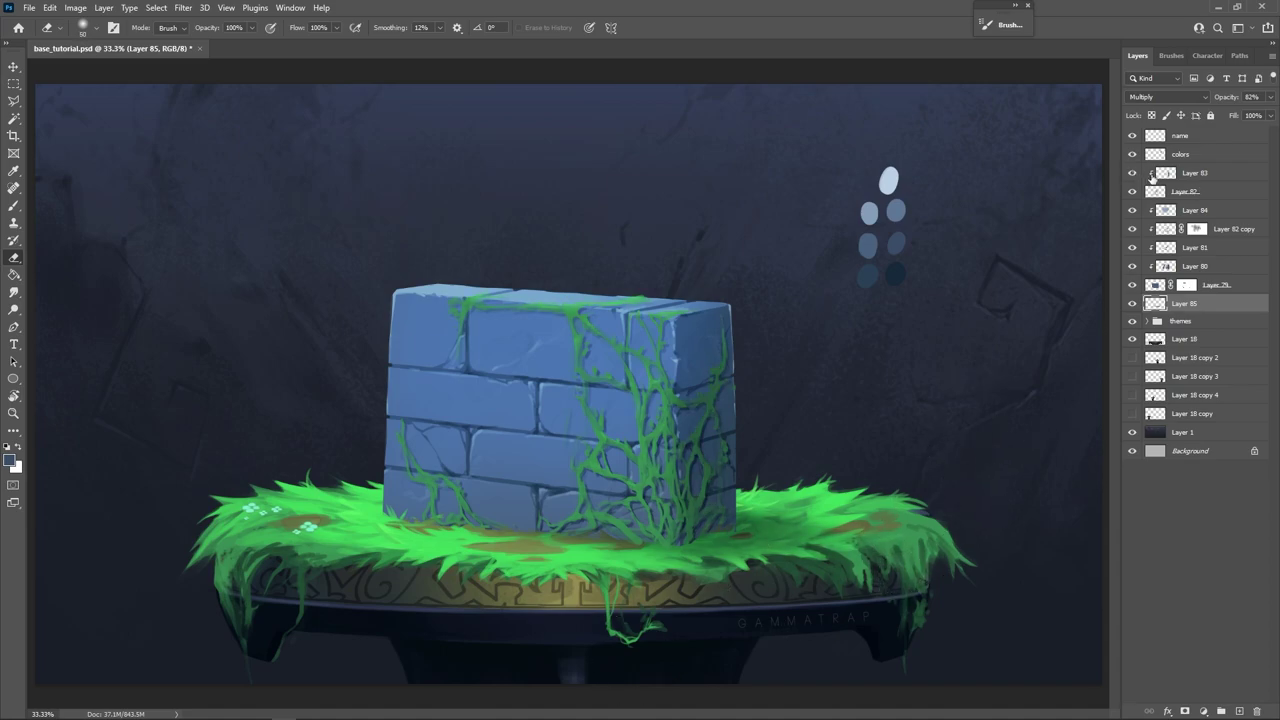
Create a new unclipped layer above the vine shading layer for further painting with the brush.
left_click(1166, 176)
key("ctrl+shift+alt+n")
key("b")
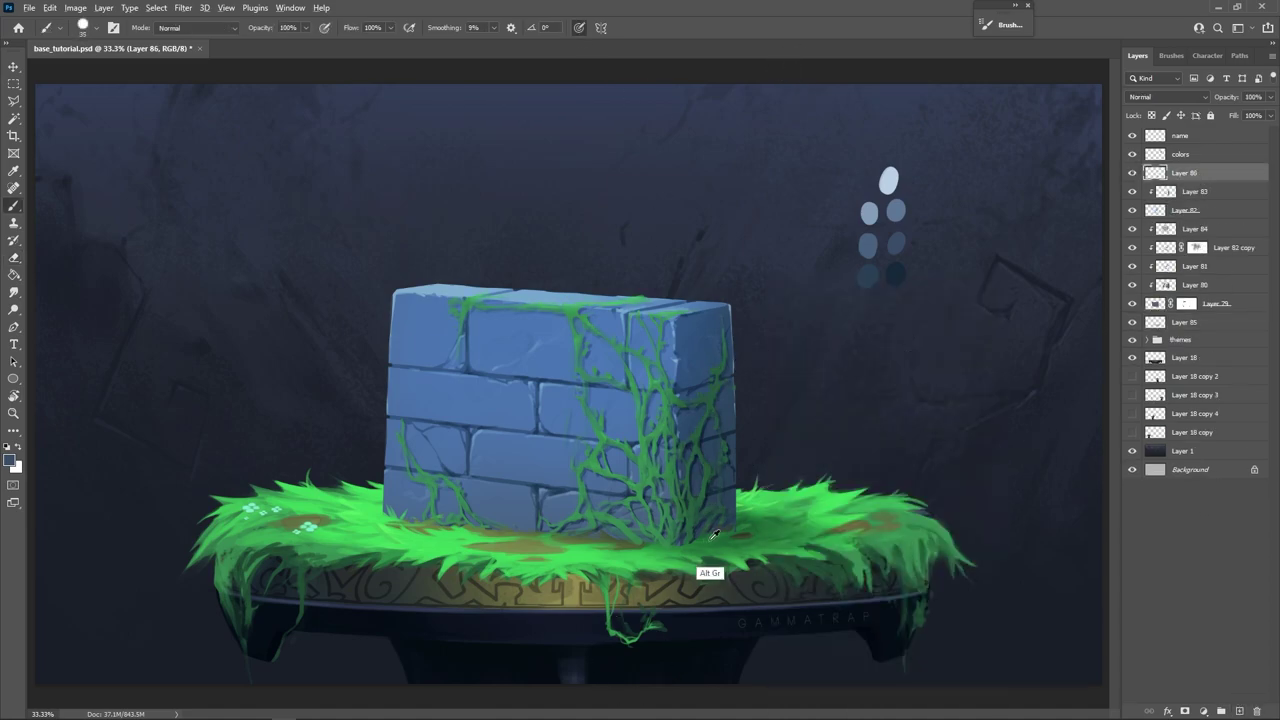
Paint grass blades over the block's lower edge from its right corner to the middle, sampling blue and green tones from the painting.
left_click(711, 534, "alt")
mouse_move(710, 524)
left_mouse_down()
mouse_move(659, 522)
mouse_move(645, 546)
mouse_move(604, 540)
left_mouse_up()
left_click(642, 547, "alt")
left_click(600, 541, "alt")
left_click(598, 534, "alt")
left_click(532, 529, "alt")
left_click(533, 526, "alt")
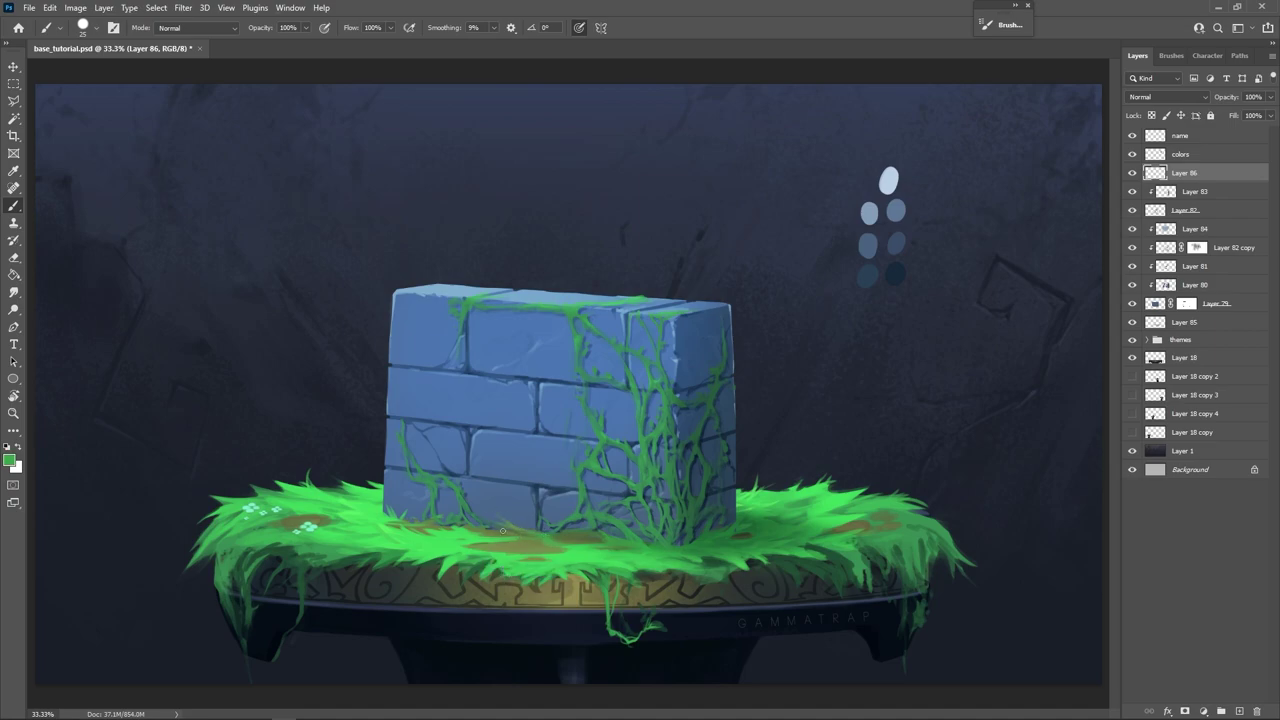
mouse_move(548, 532)
left_mouse_down()
mouse_move(540, 516)
mouse_move(554, 530)
left_mouse_up()
Paint bright green grass tufts over the lower left base of the block, around the roots of the small vine.
left_click(457, 524, "alt")
mouse_move(457, 524)
left_mouse_down()
mouse_move(384, 497)
mouse_move(423, 521)
left_mouse_up()
left_click(398, 521, "alt")
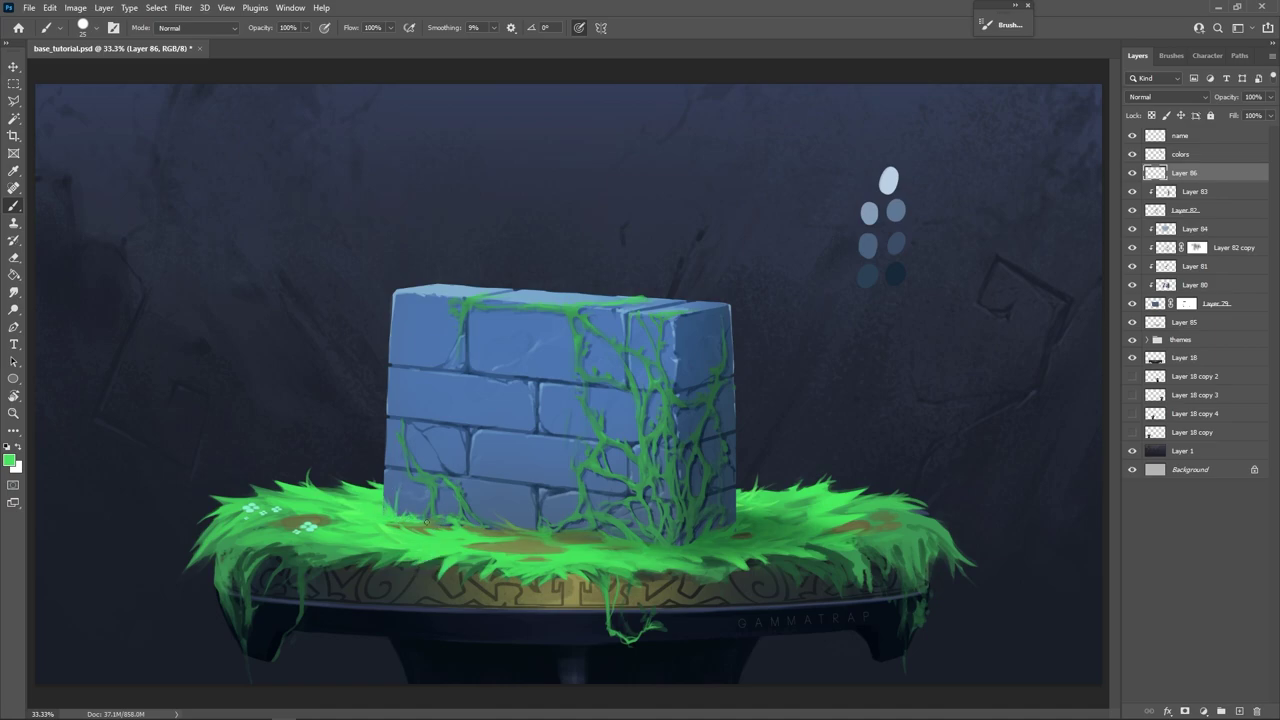
left_click(432, 521, "alt")
left_click(428, 514, "alt")
left_click(427, 513, "alt")
mouse_move(427, 516)
left_mouse_down()
mouse_move(435, 491)
mouse_move(422, 478)
left_mouse_up()
Refine the grass edge along the whole base of the block with small blades in light and dark greens sampled from the surrounding grass.
left_click(441, 522, "alt")
left_click(446, 523, "alt")
left_click(445, 523, "alt")
left_click(573, 535, "alt")
left_click(572, 534, "alt")
left_click(566, 530, "alt")
left_click(627, 539, "alt")
left_click(698, 537, "alt")
left_click(700, 536, "alt")
left_click(729, 531, "alt")
left_click(731, 527, "alt")
left_click(731, 524, "alt")
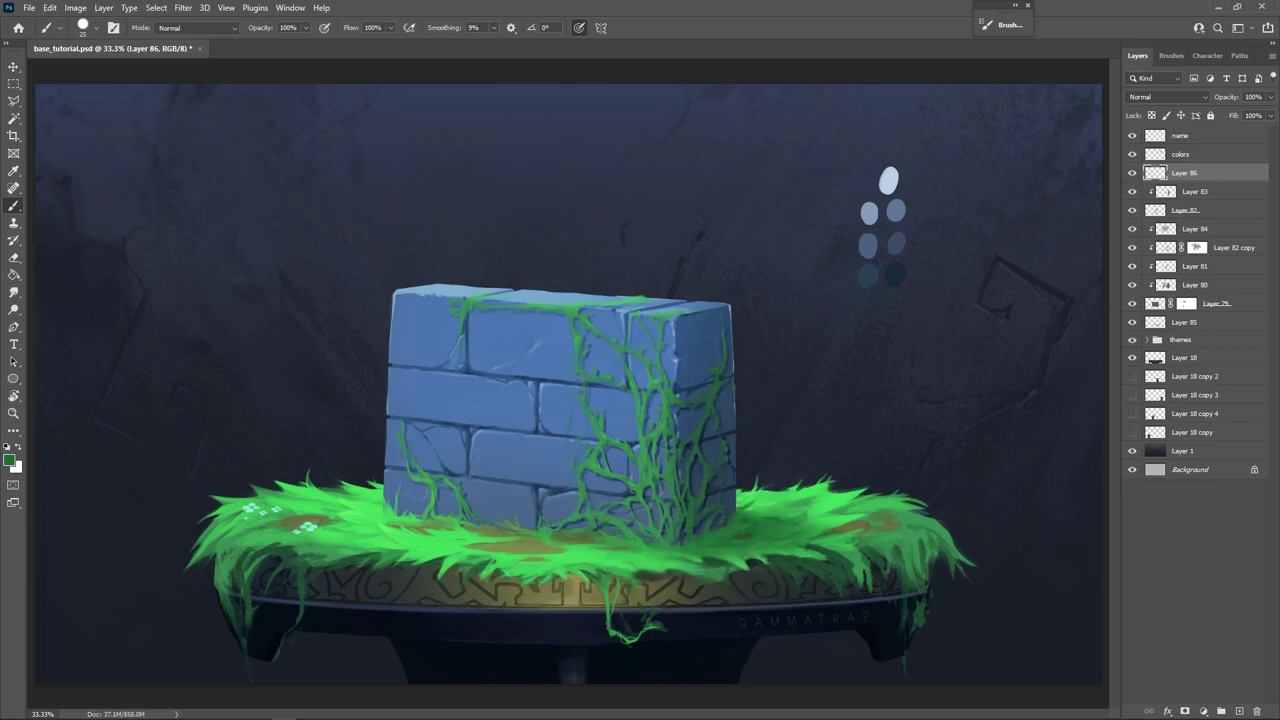
left_click(388, 519, "alt")
Merge all block and vine layers from the new grass layer down to the stone base layer, and duplicate the merged layer.
left_click(1236, 304, "shift")
key("ctrl+e")
key("ctrl+j")
Apply Auto Contrast to the duplicated block layer, lower its opacity slightly, and combine it with the merged layer below.
left_click(75, 7)
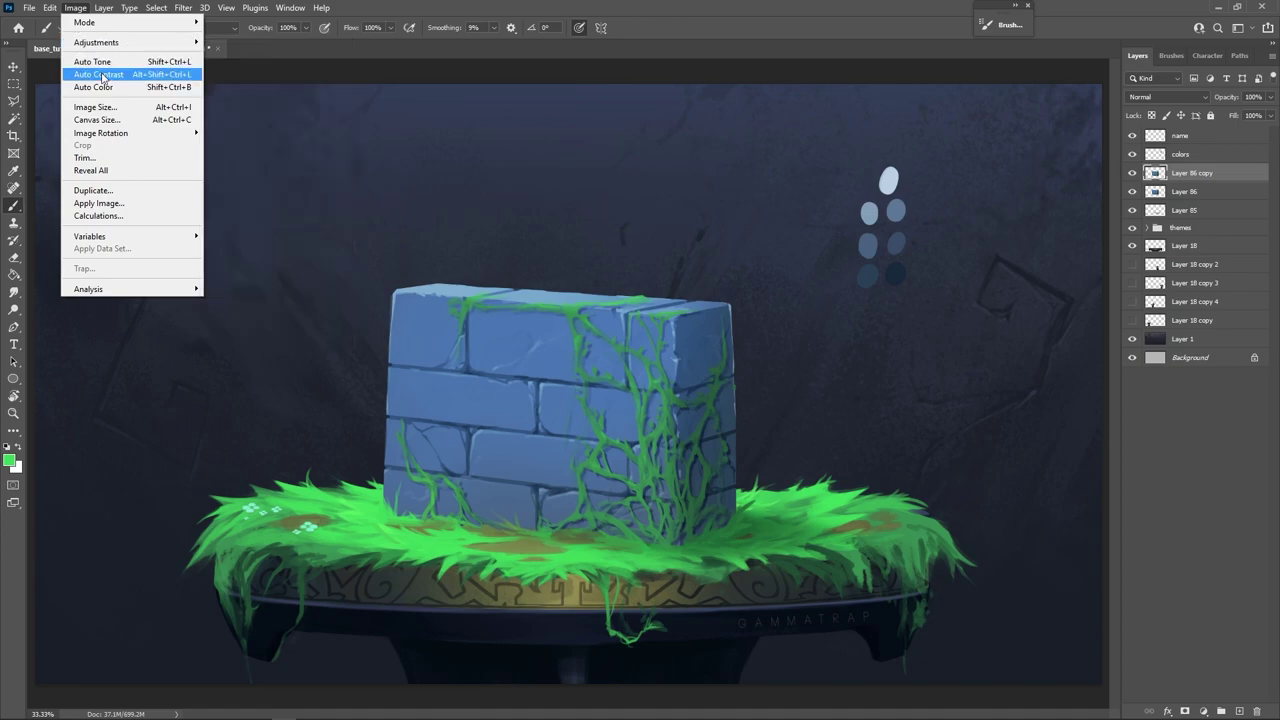
left_click(110, 74)
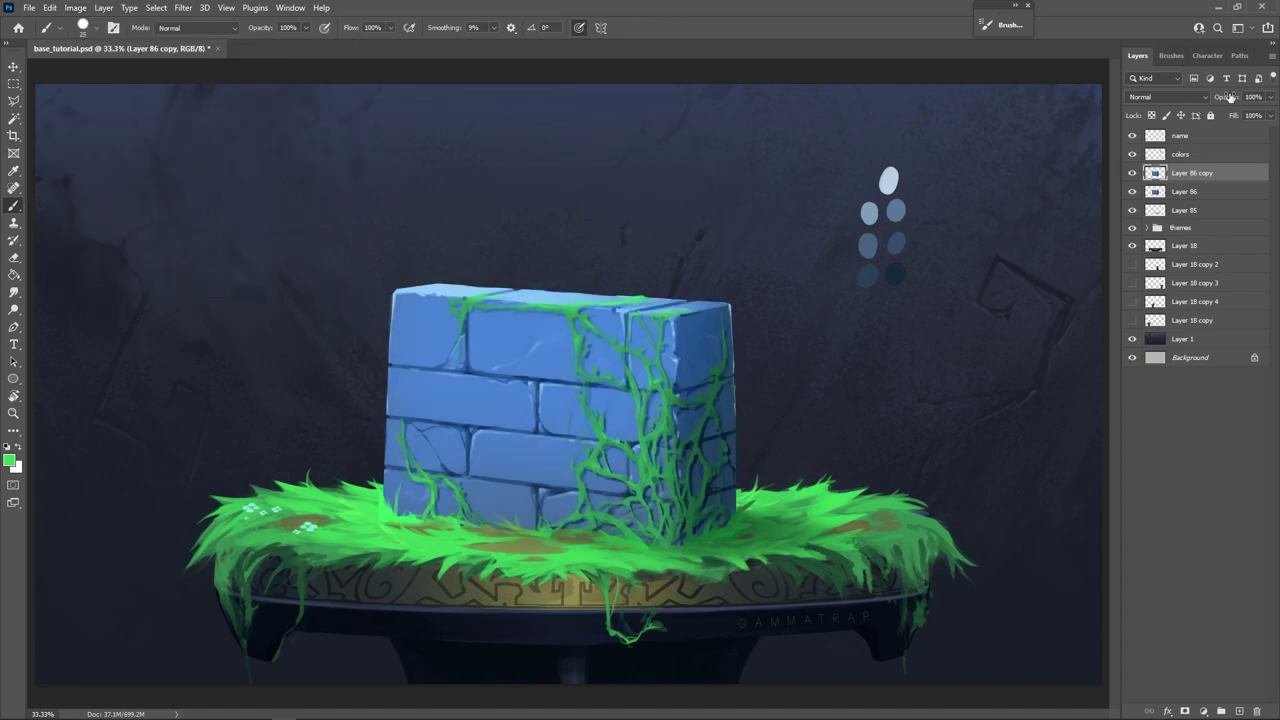
left_click_drag(1228, 96, 1210, 95)
left_click(1132, 301)
left_click(1132, 283)
left_click(1132, 283)
key("Delete")
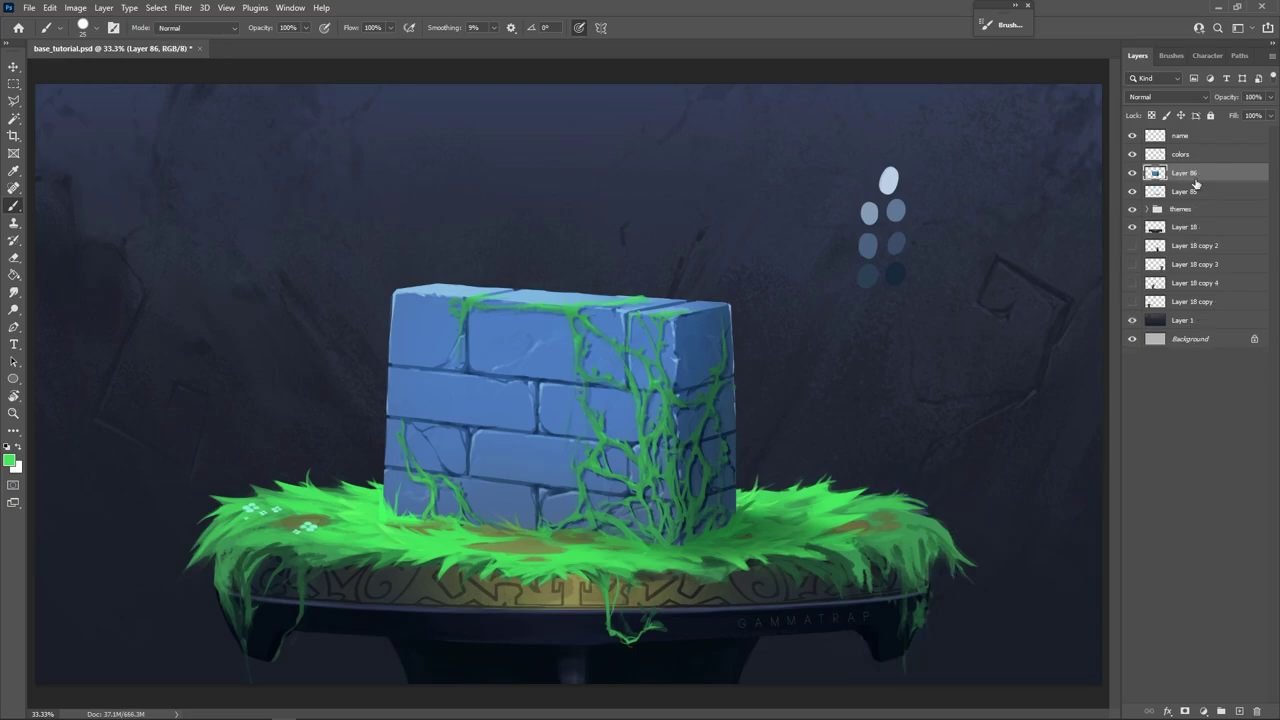